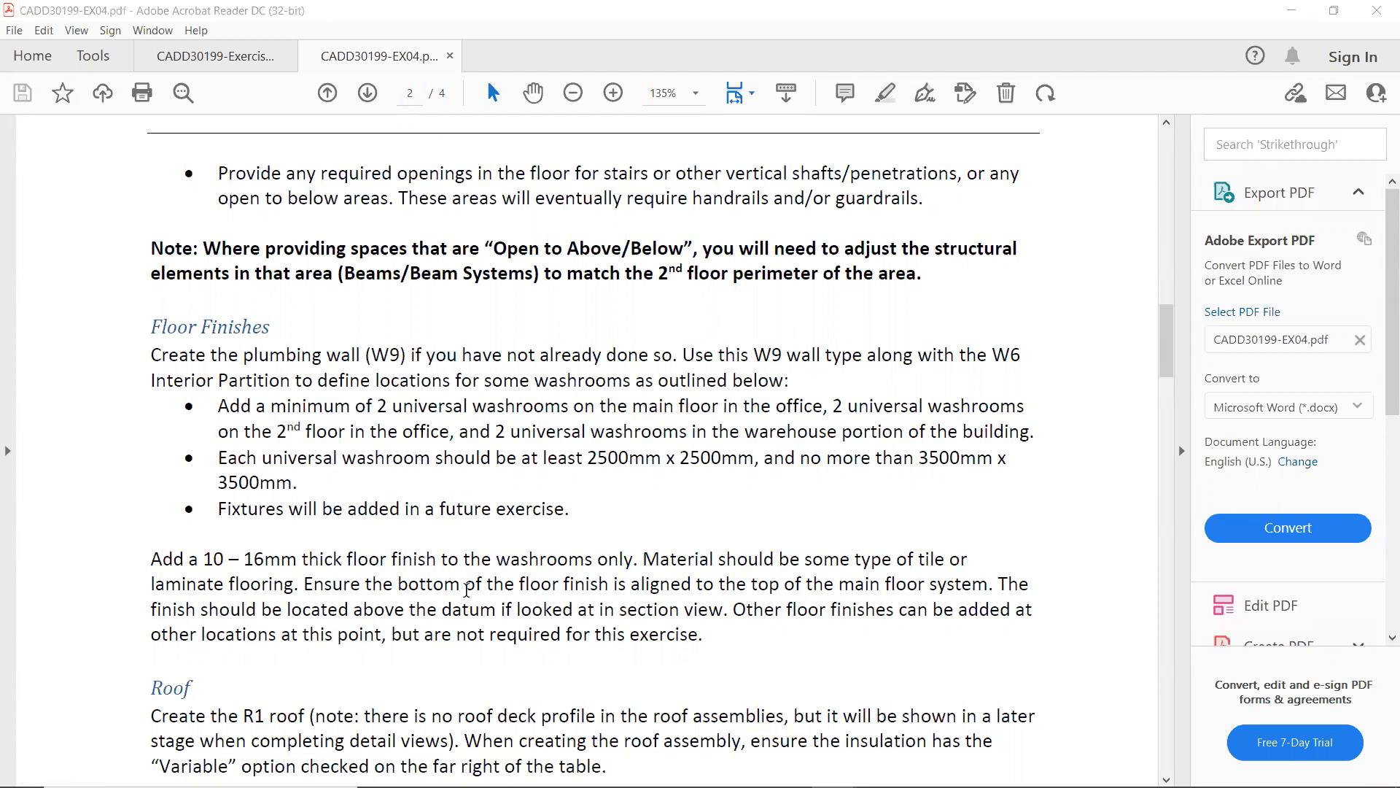
- Switch to Revit and start an architectural floor in the 1st FLOOR (T.O. CONC) plan
key("alt+Tab")
key("alt+Tab")
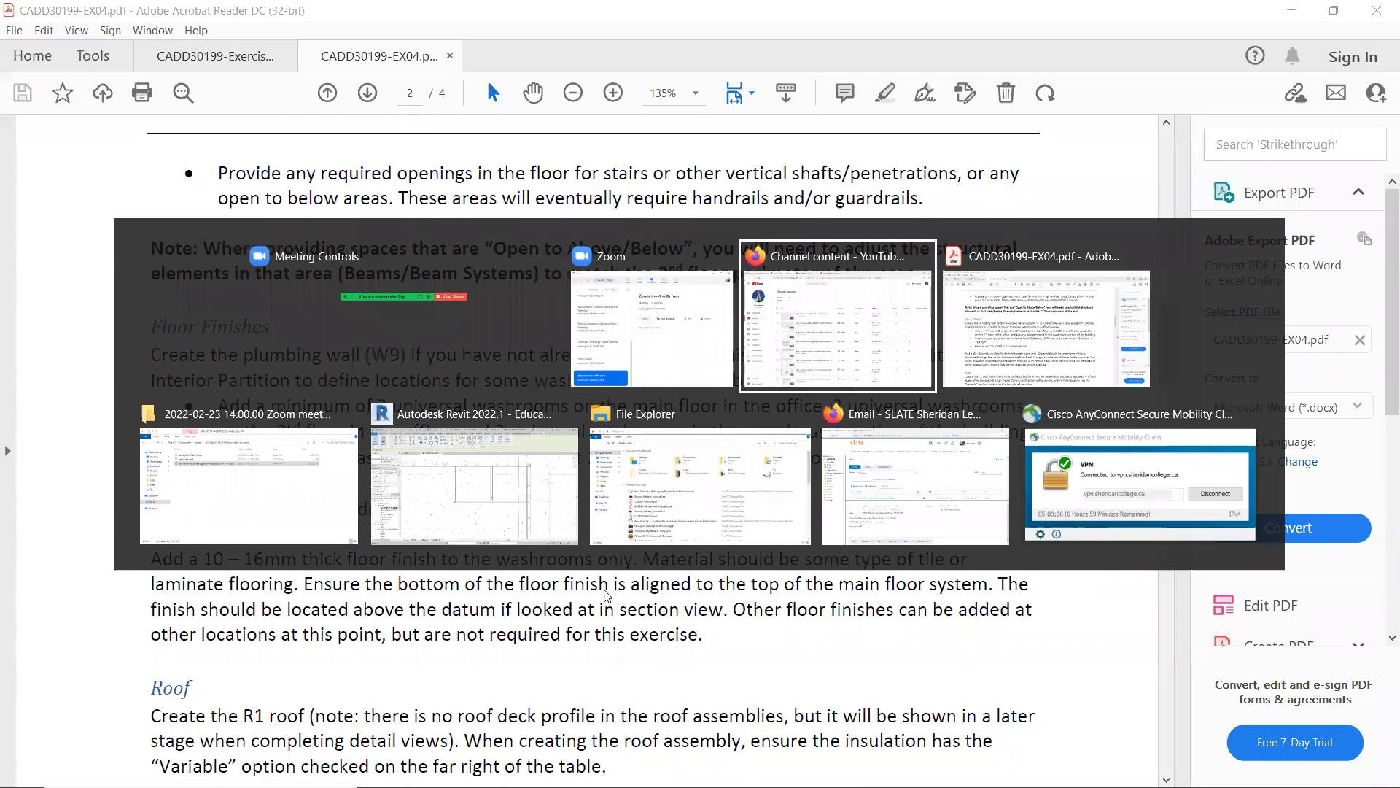
left_click(504, 519)
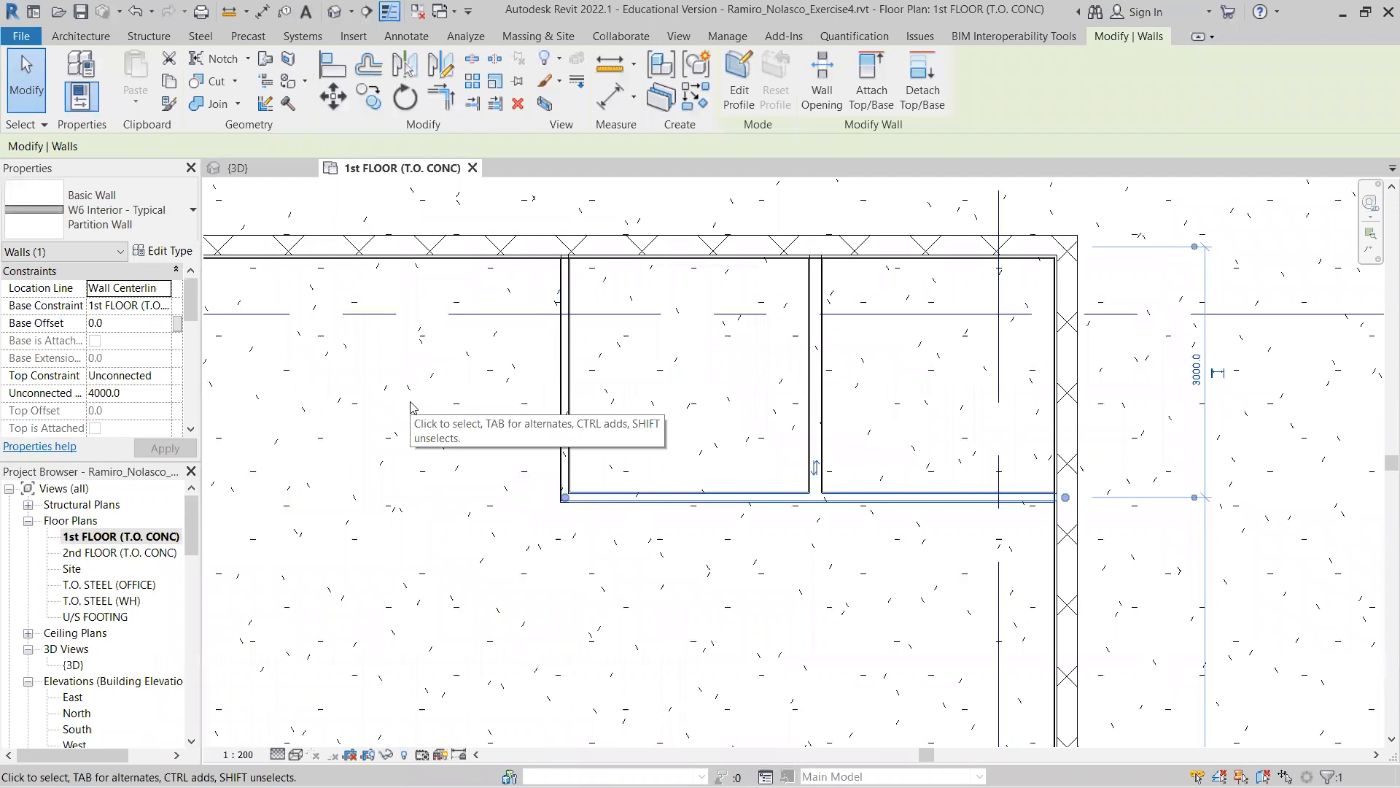
left_click(372, 388)
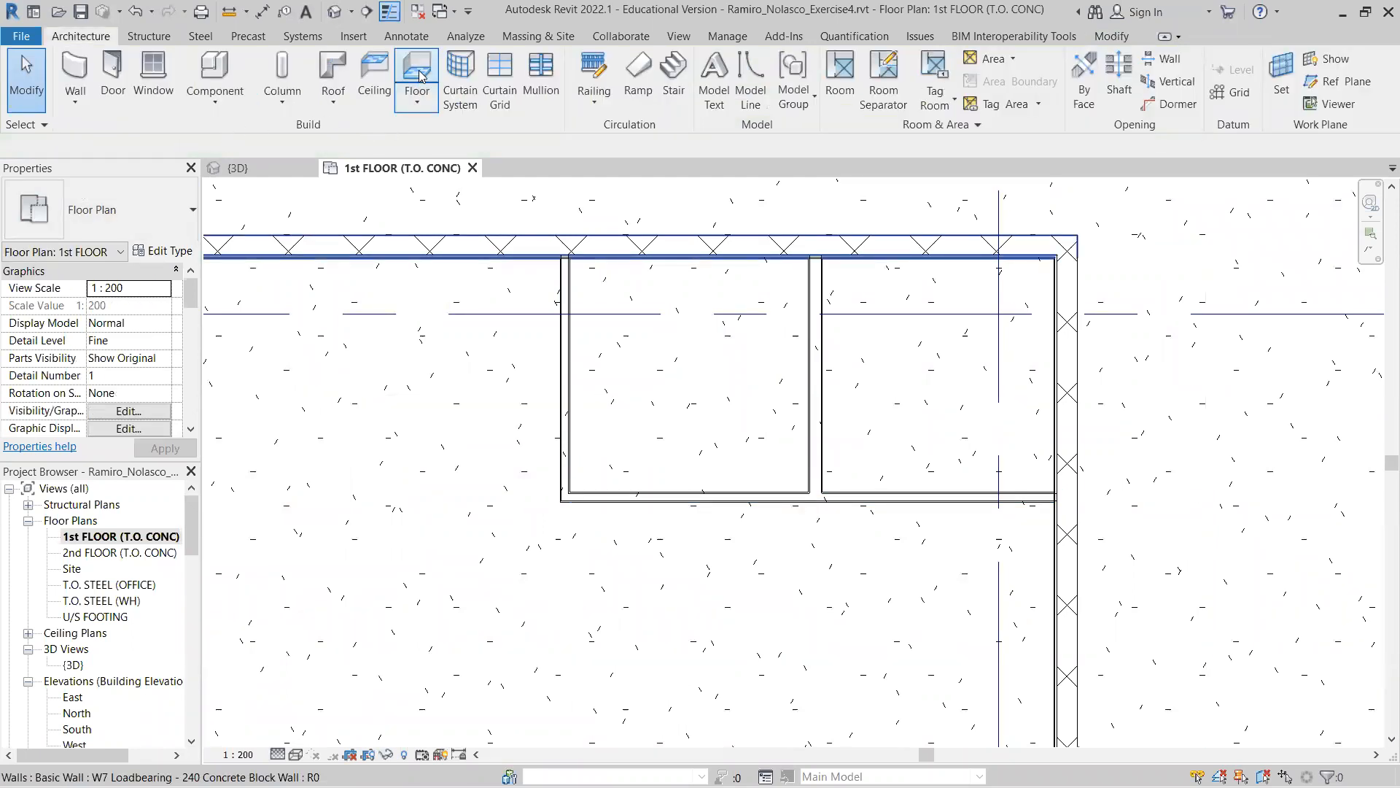
left_click(415, 97)
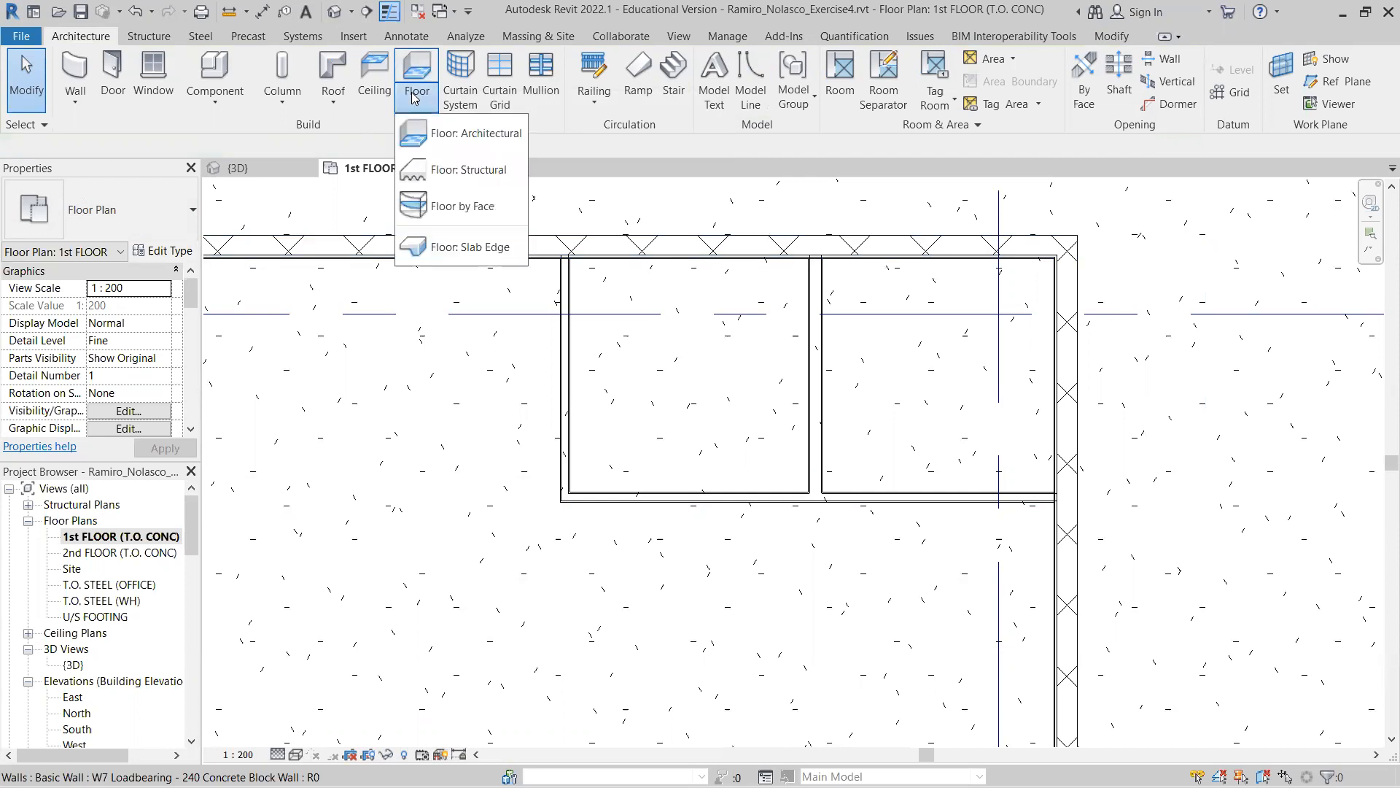
left_click(474, 138)
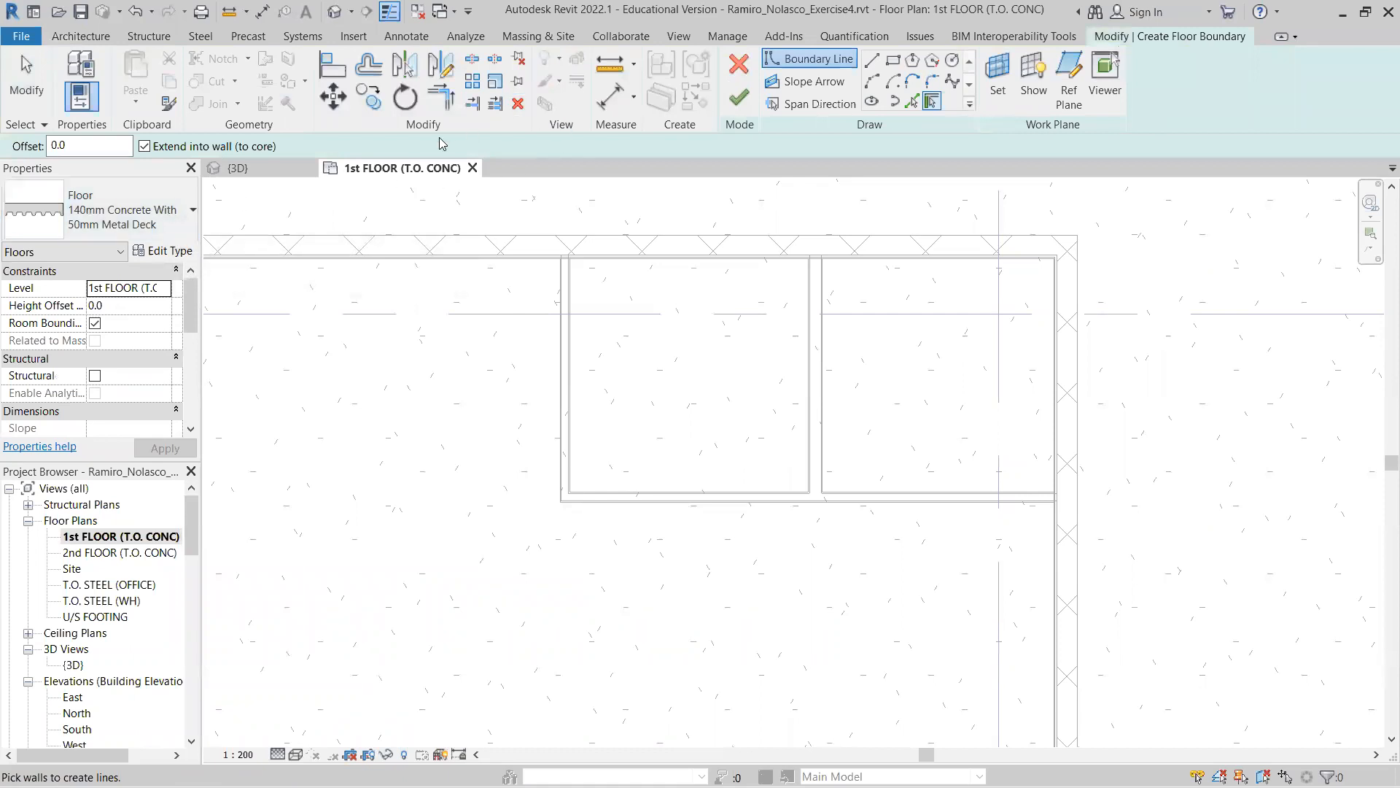
- Duplicate the Generic Floor - 400mm type as a new floor type named "Tile Floor - 16mm"
left_click(162, 216)
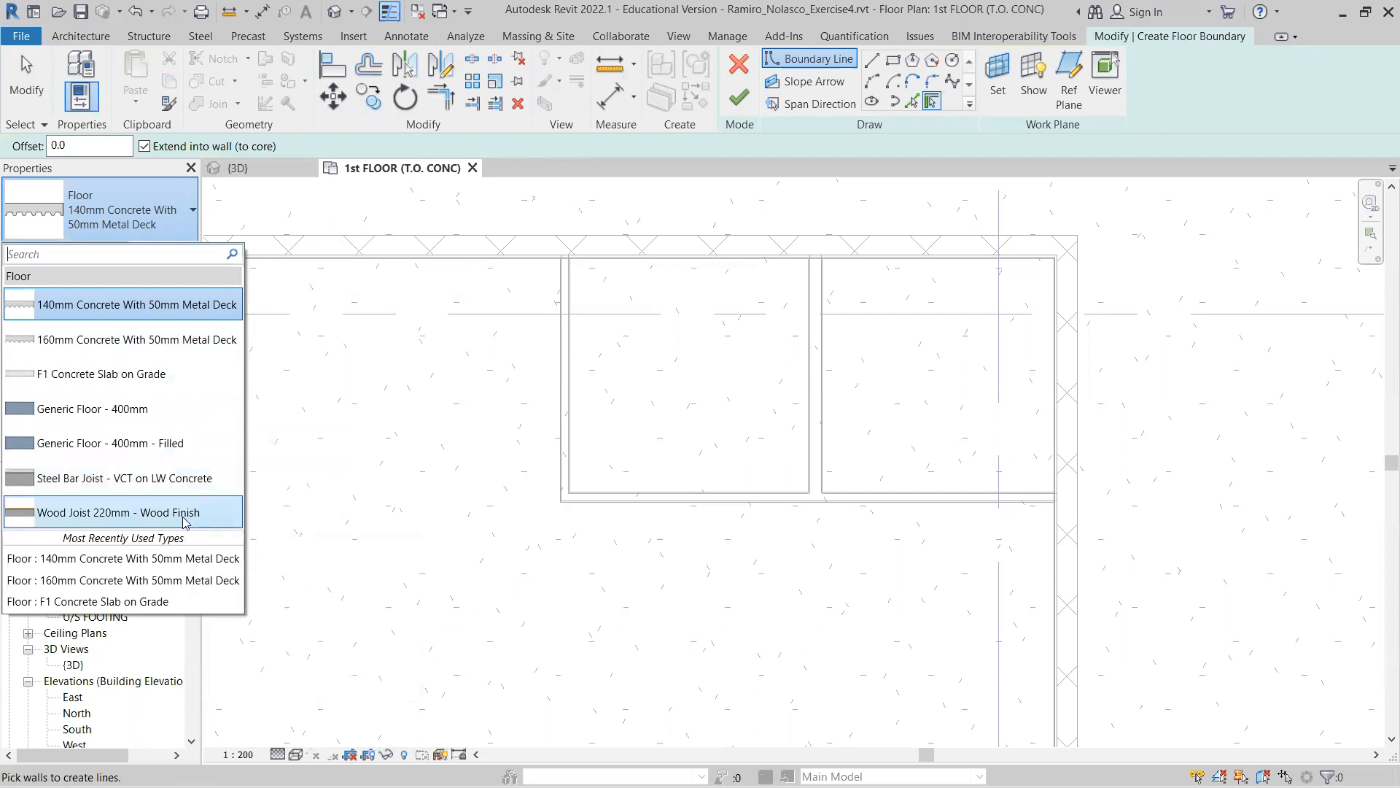
mouse_move(194, 522)
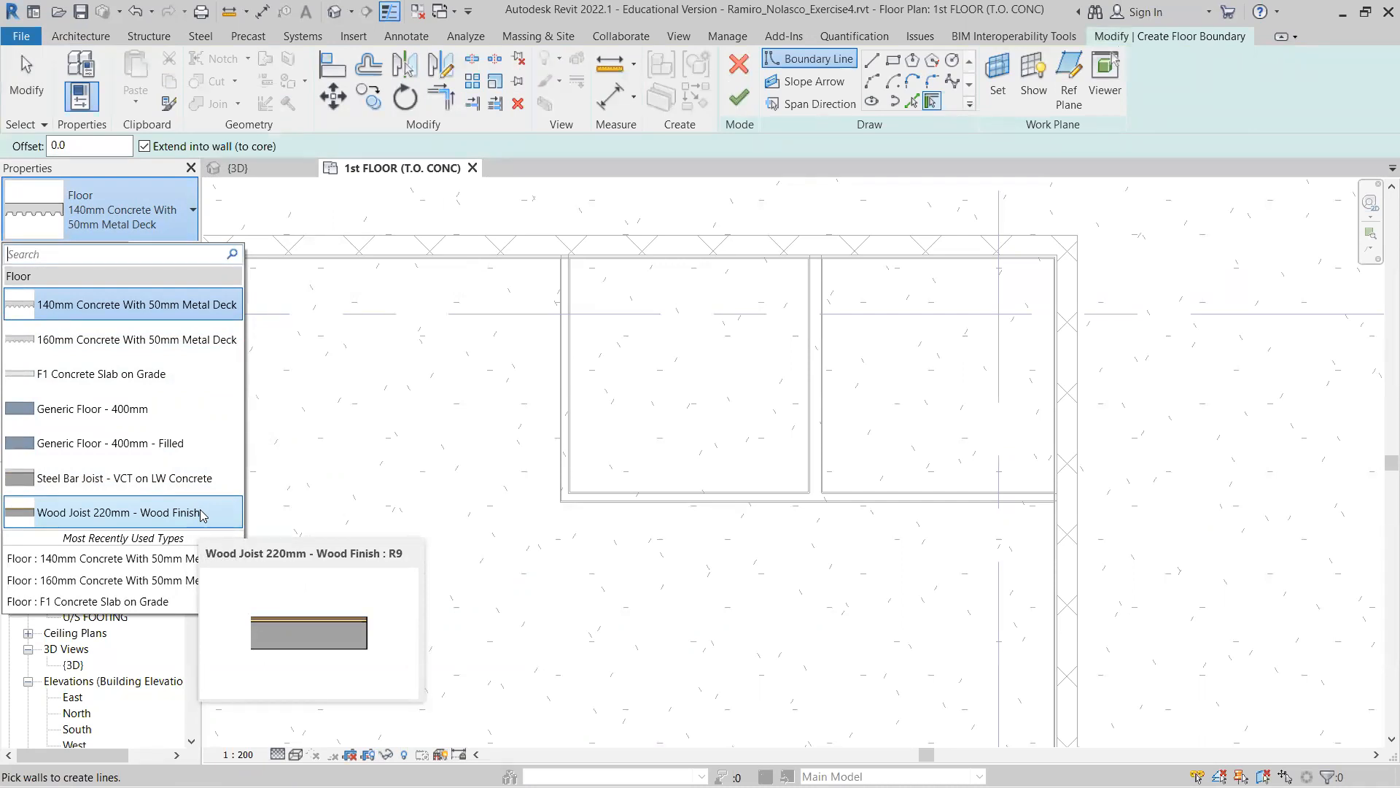
mouse_move(179, 410)
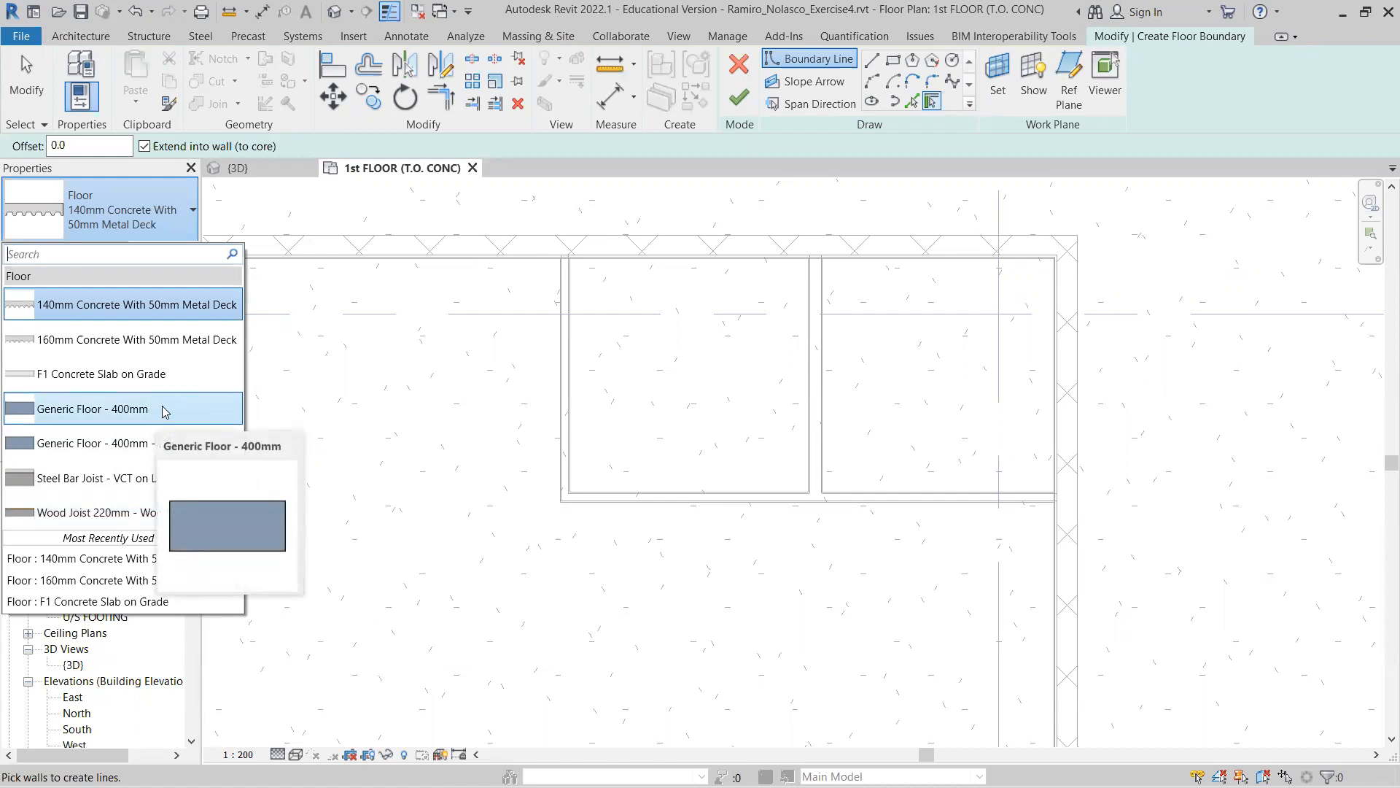
left_click(164, 411)
left_click(161, 252)
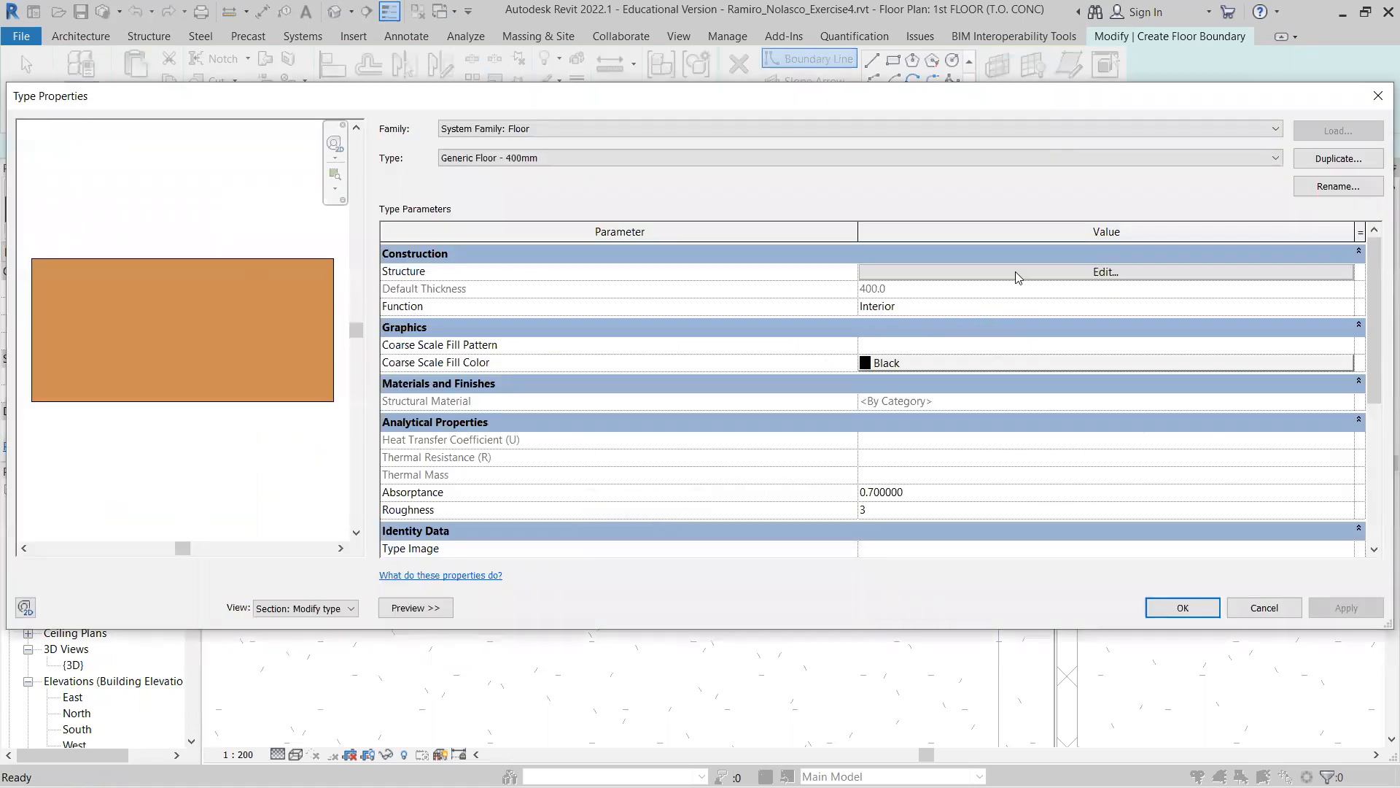
left_click(1320, 159)
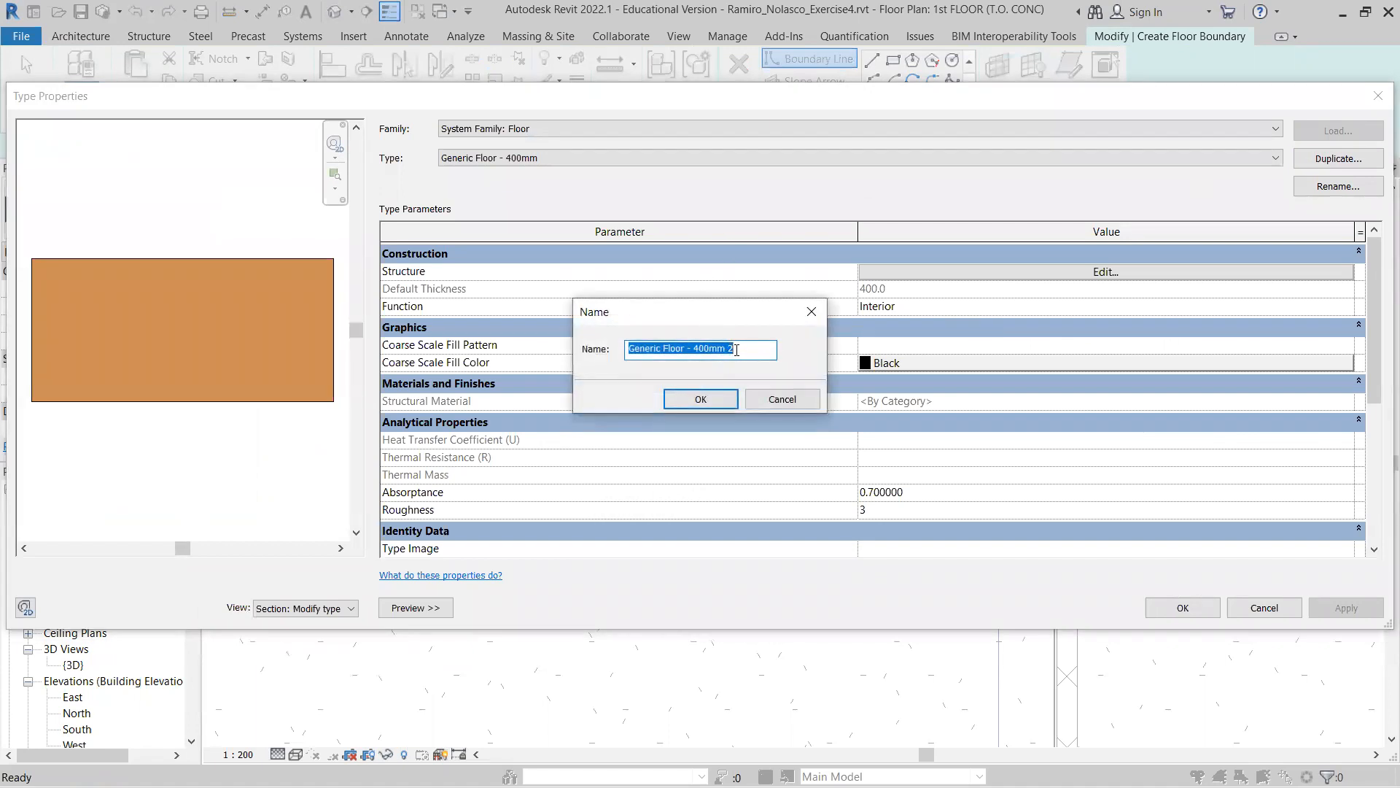
left_click(744, 347)
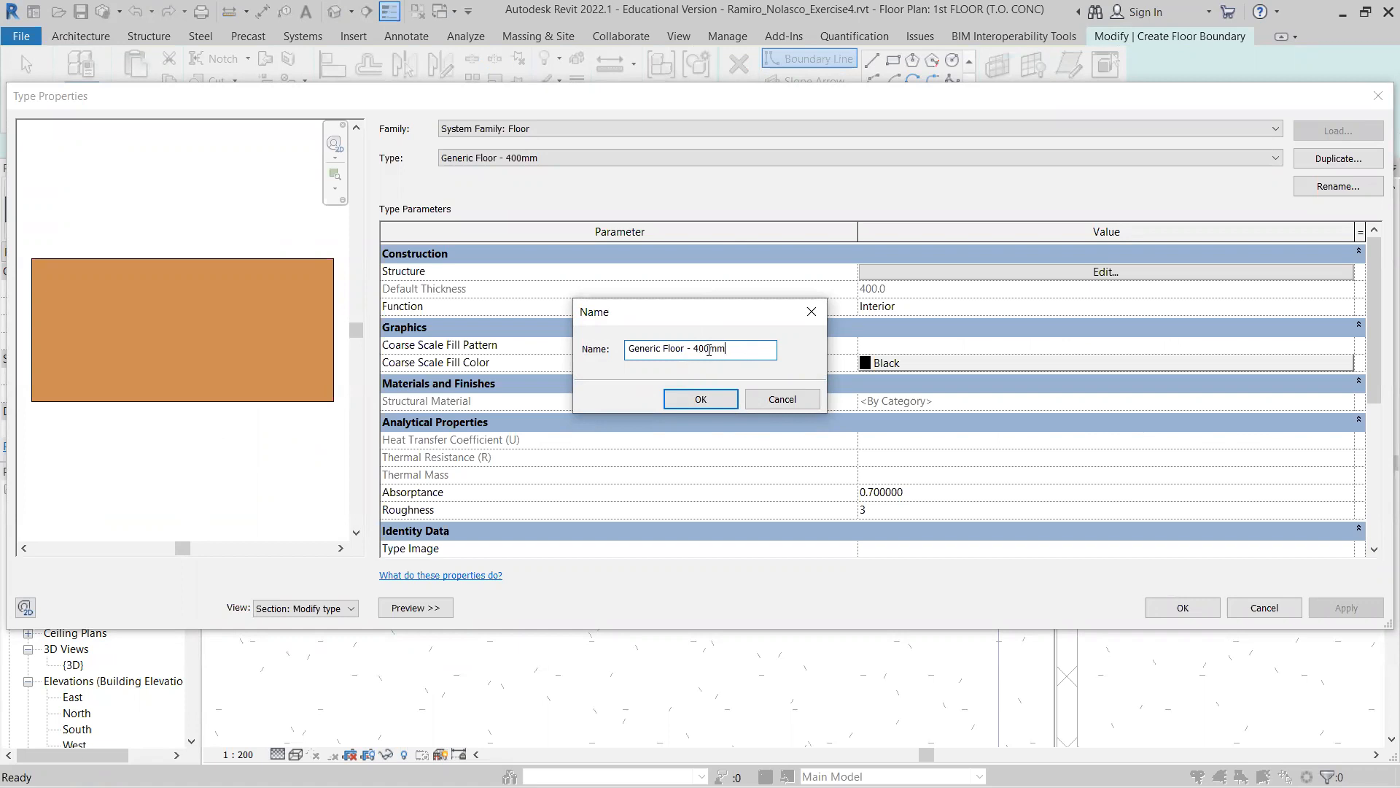
left_click_drag(711, 353, 694, 353)
type("16")
left_click_drag(660, 349, 538, 347)
type("Tile")
left_click(699, 399)
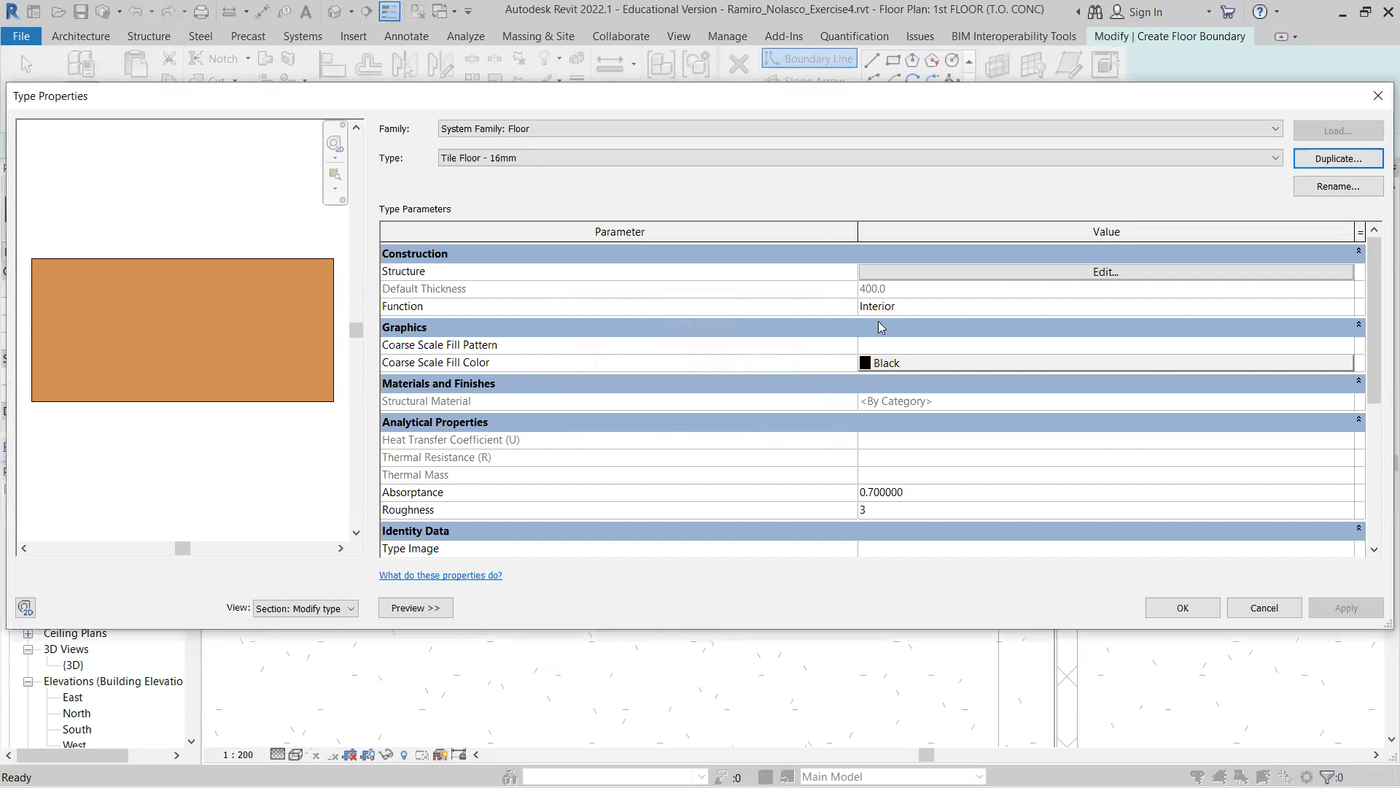
- Set the new floor type's structure layer to 16 mm thickness with the Ceramic Tile material and accept the type properties
left_click(1015, 277)
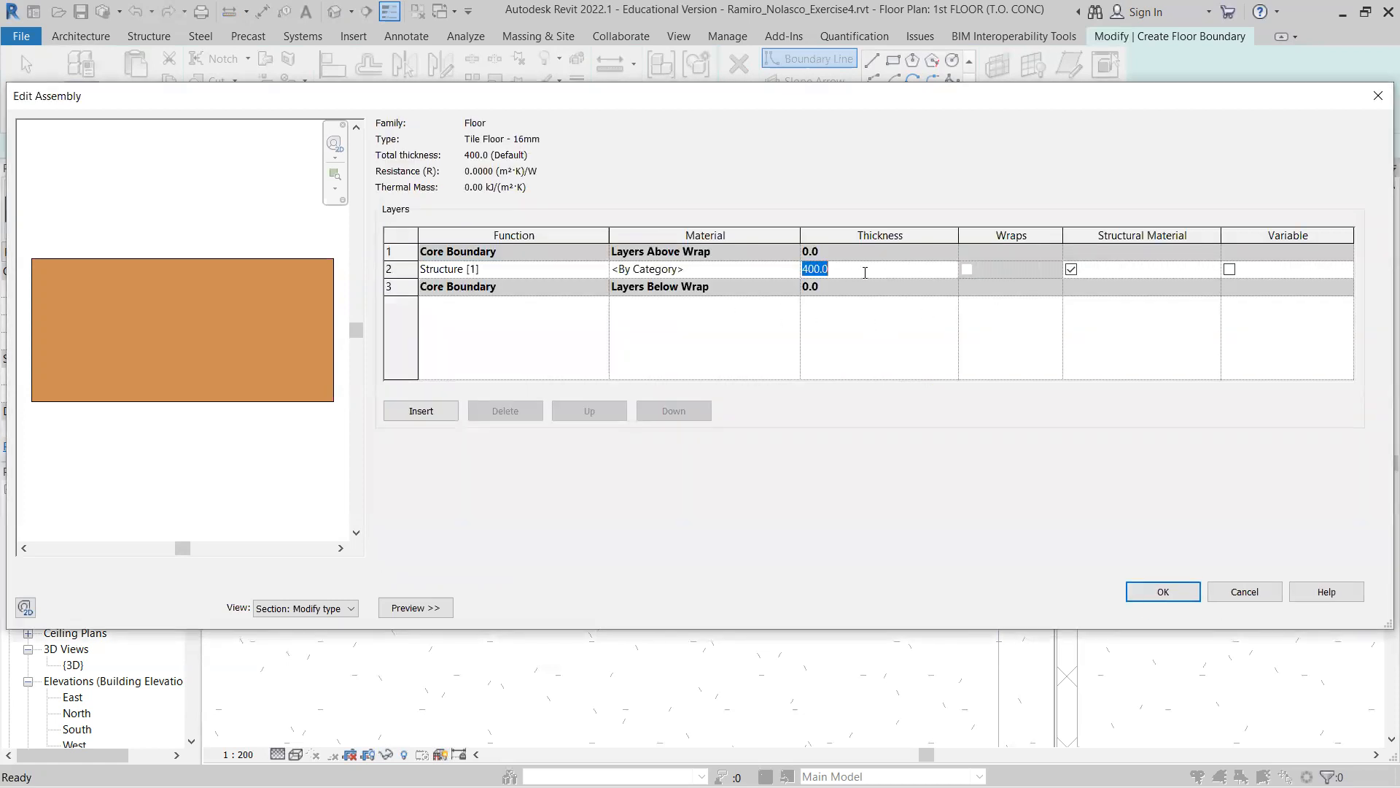
type("16")
left_click(750, 272)
left_click(793, 269)
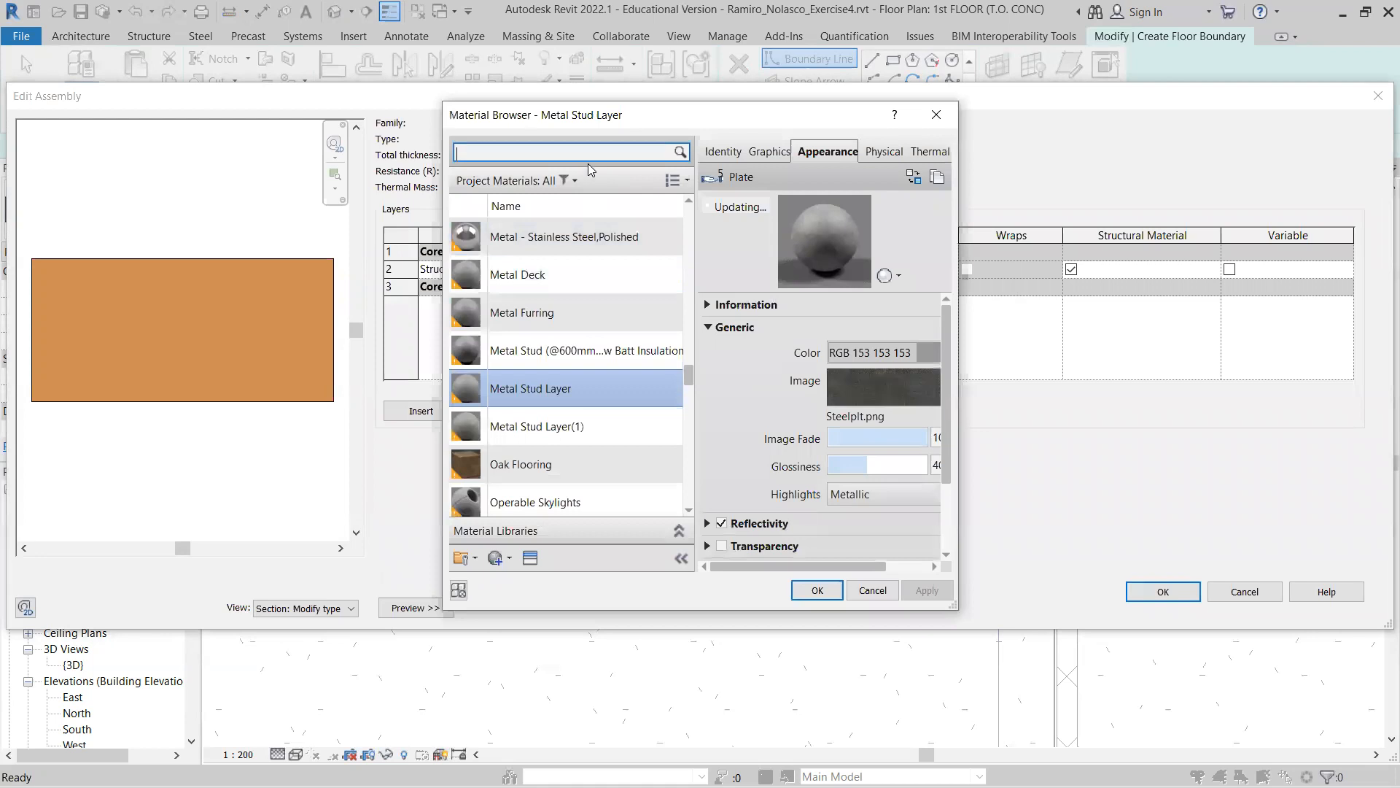
type("tile")
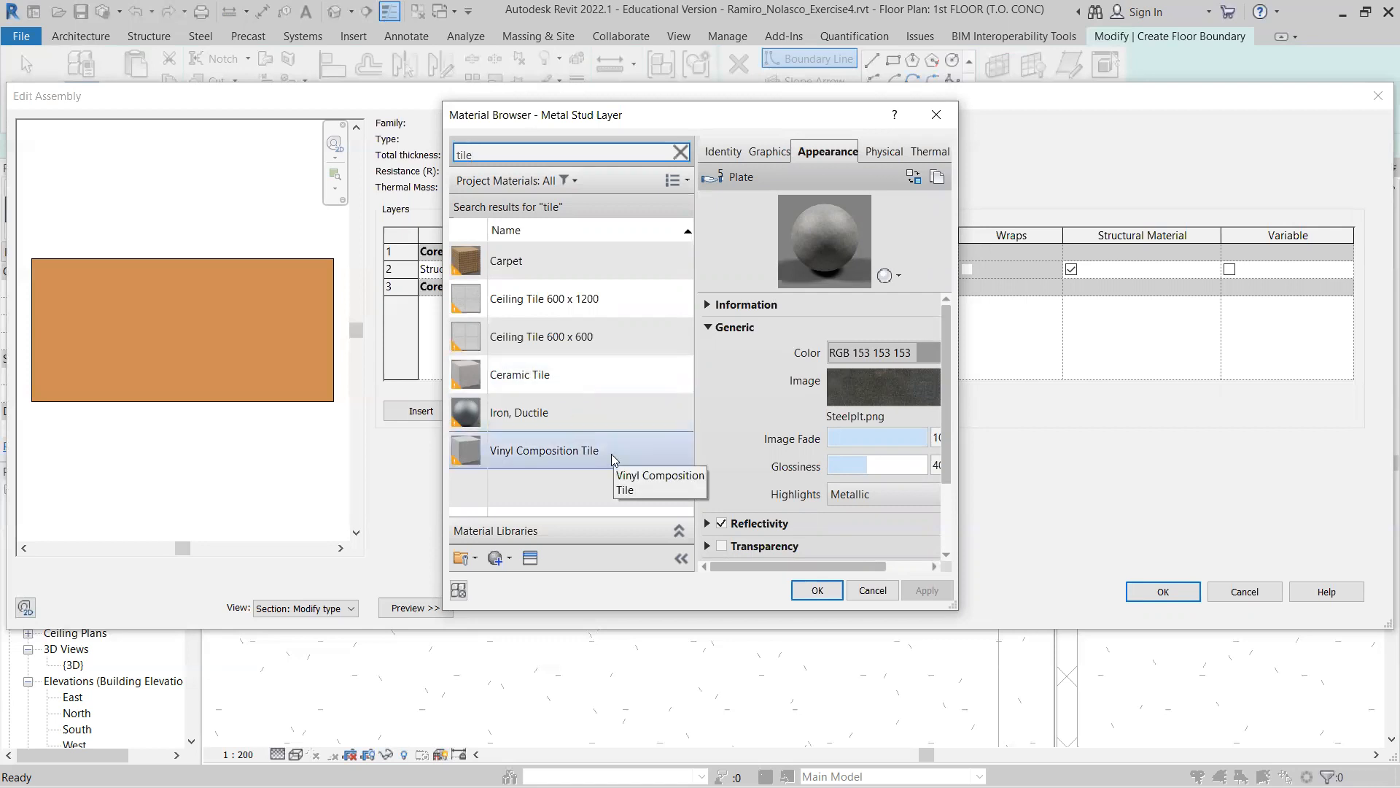
left_click(596, 378)
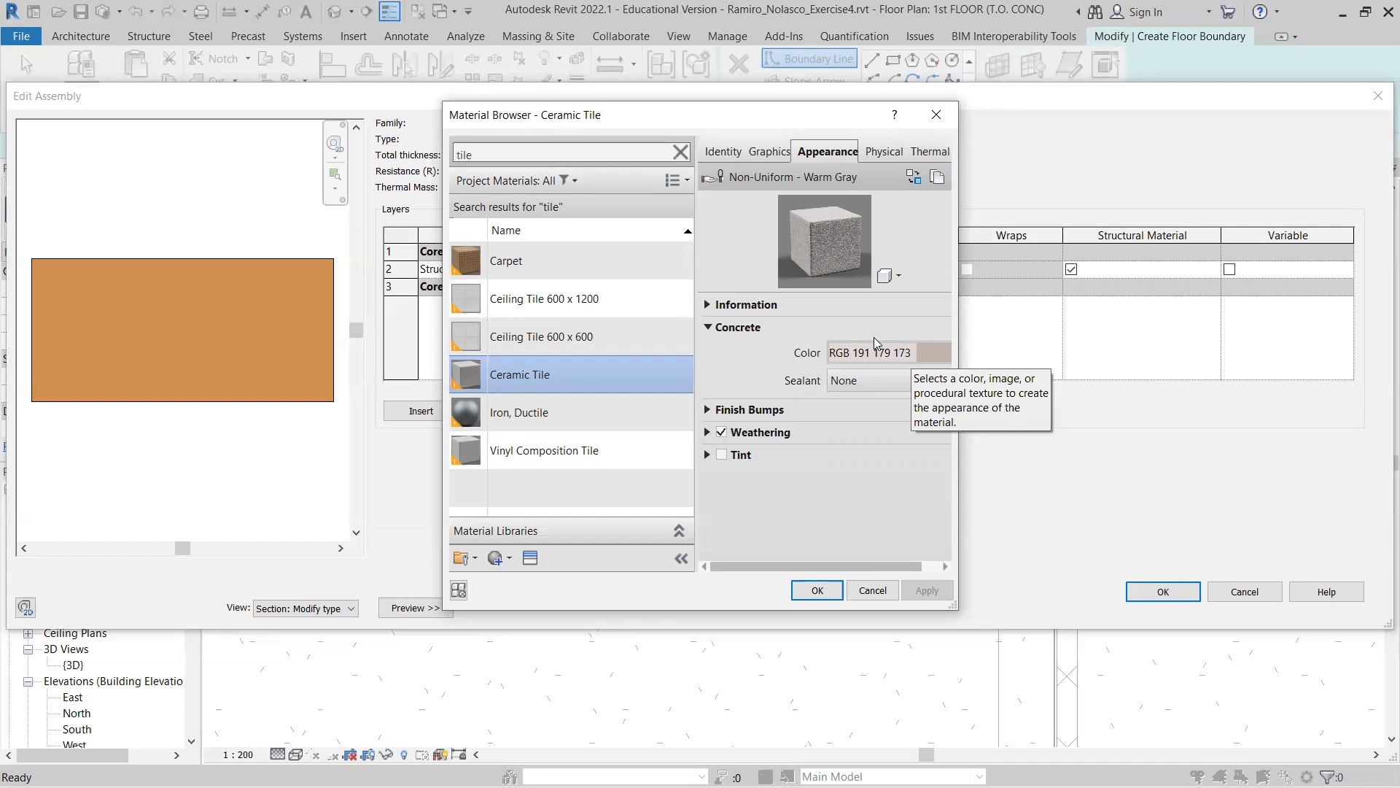
left_click(919, 354)
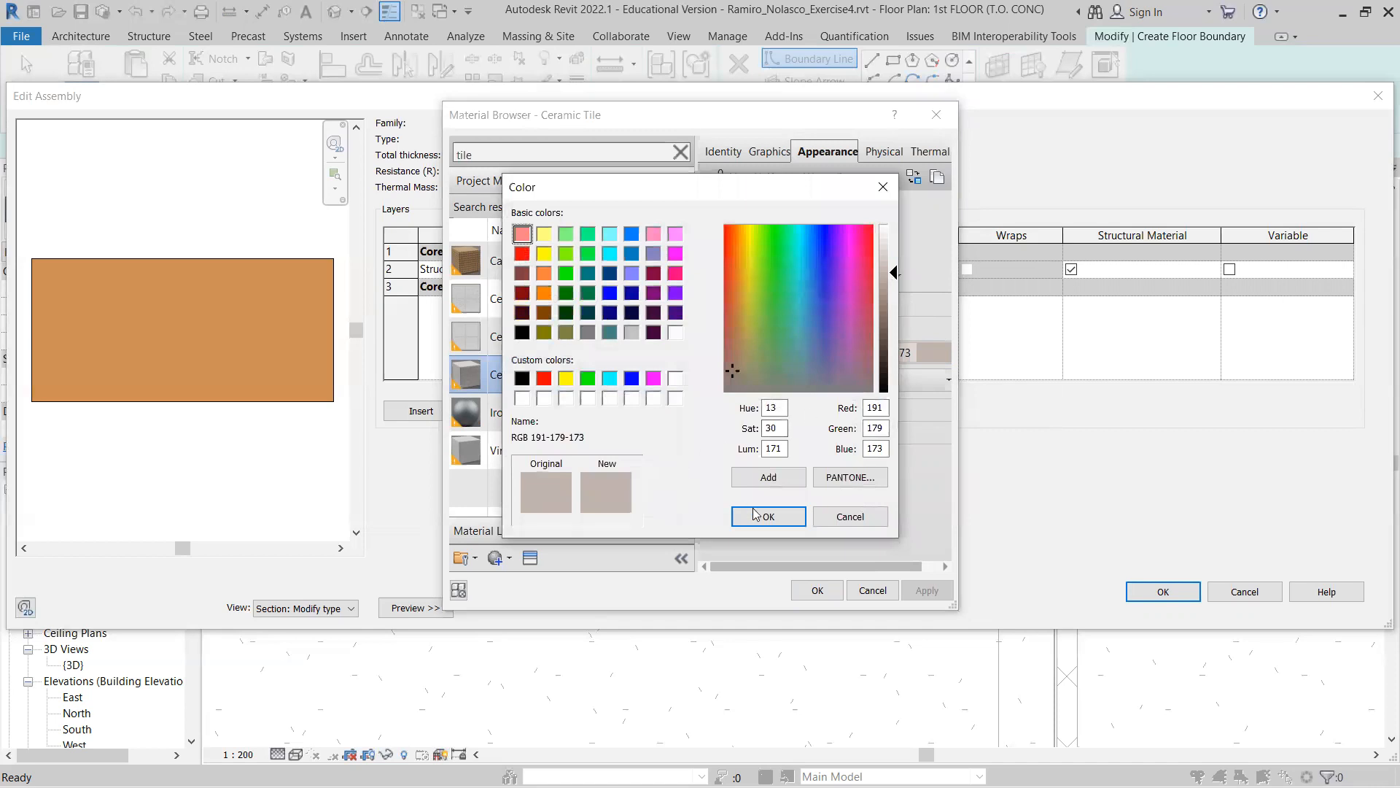
left_click(850, 518)
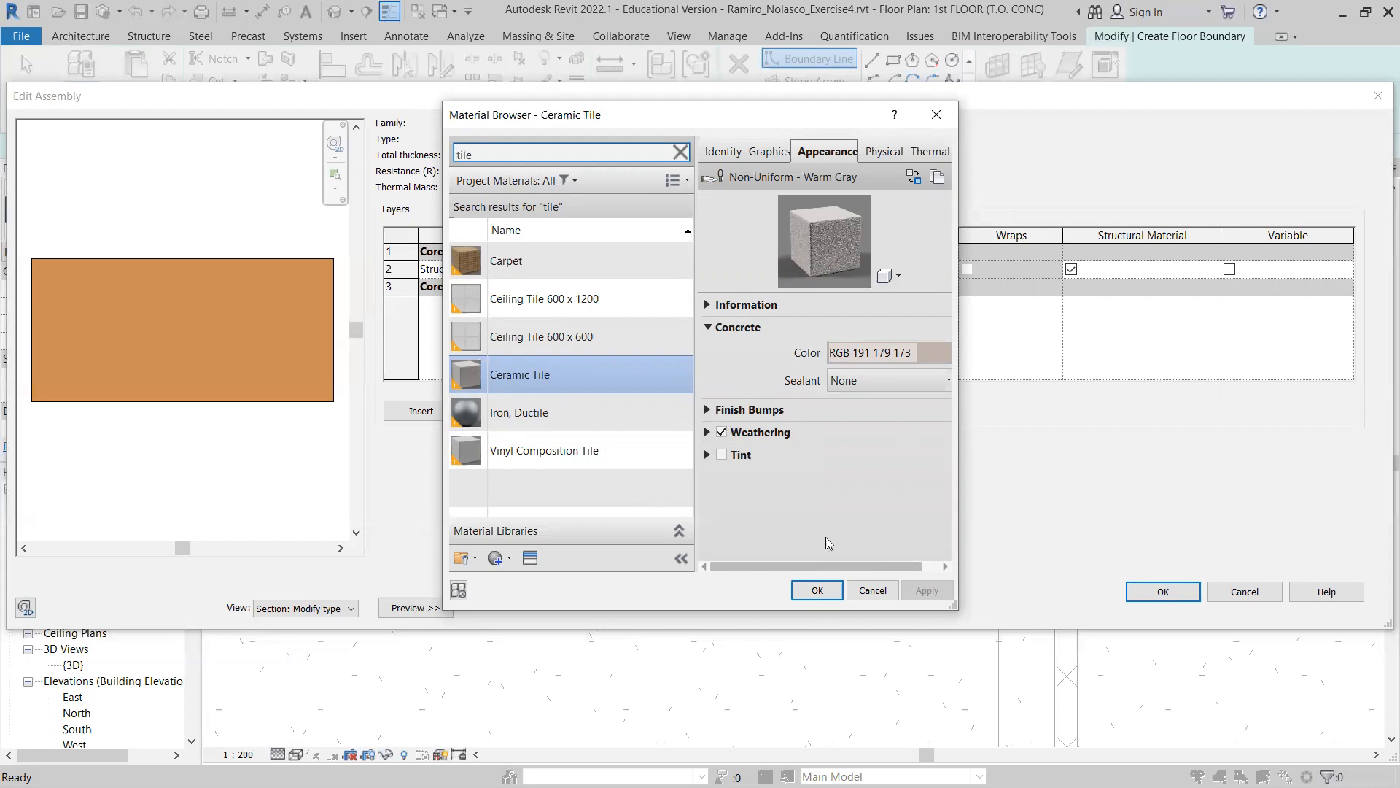
left_click(812, 592)
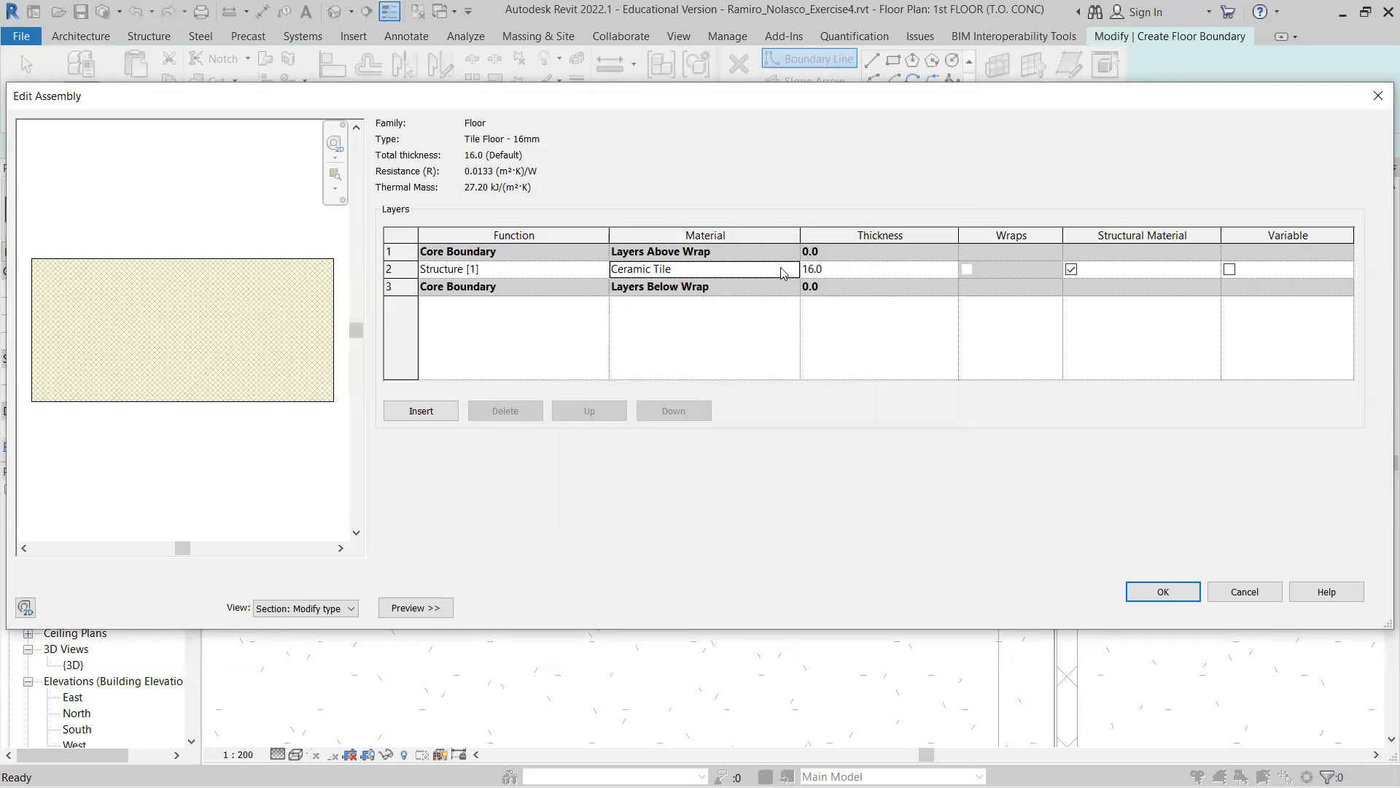
left_click(1155, 602)
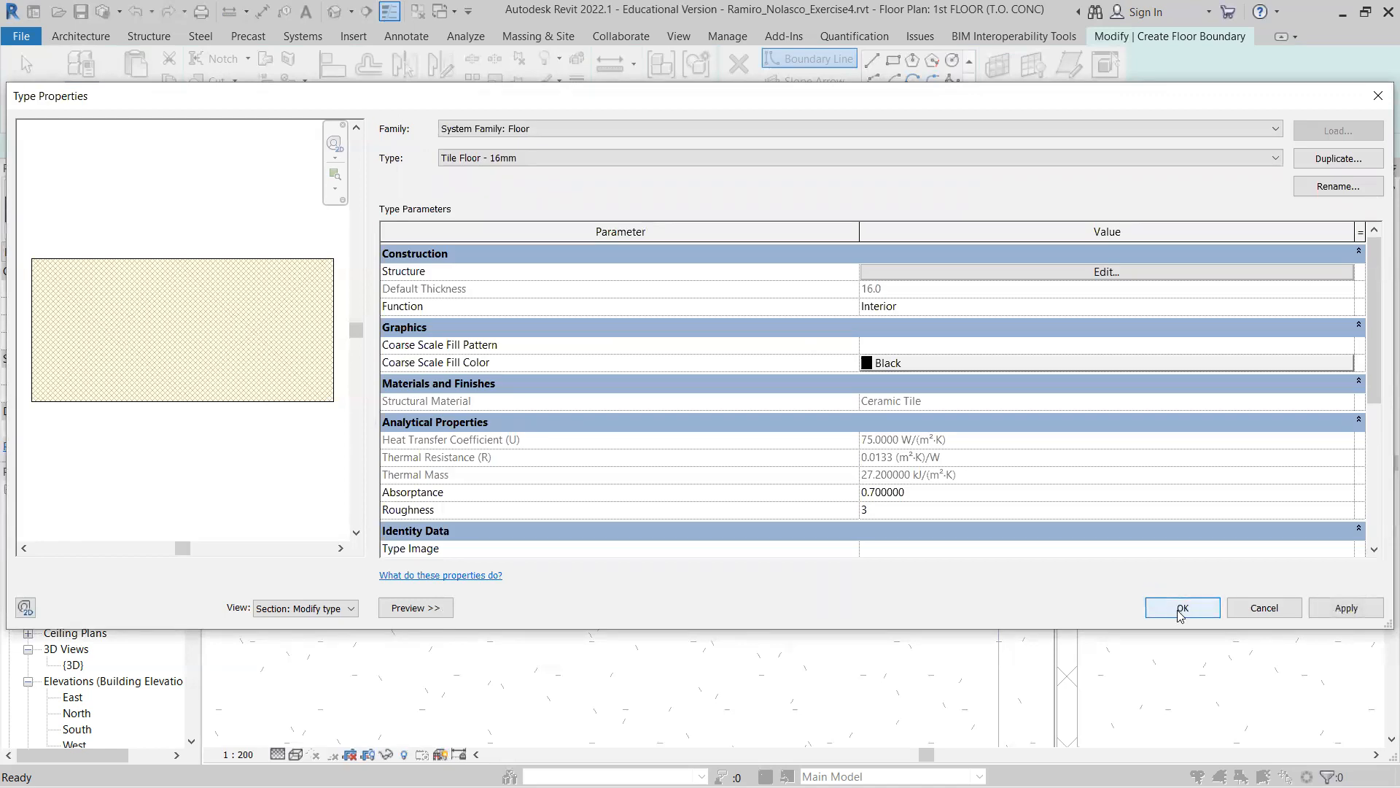
left_click(1181, 610)
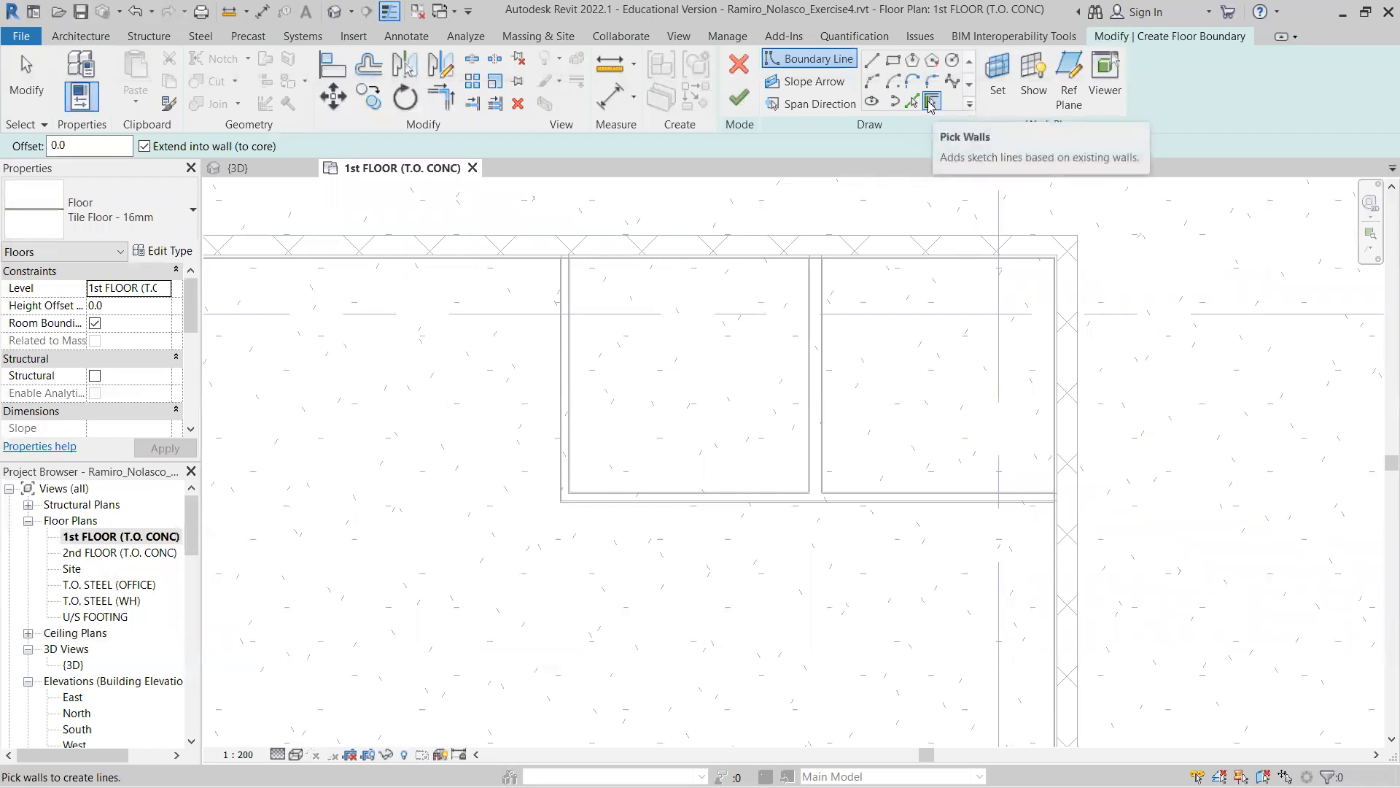
- Create floor boundary lines by picking the four walls that enclose the left washroom
left_click(577, 373)
left_click(647, 269)
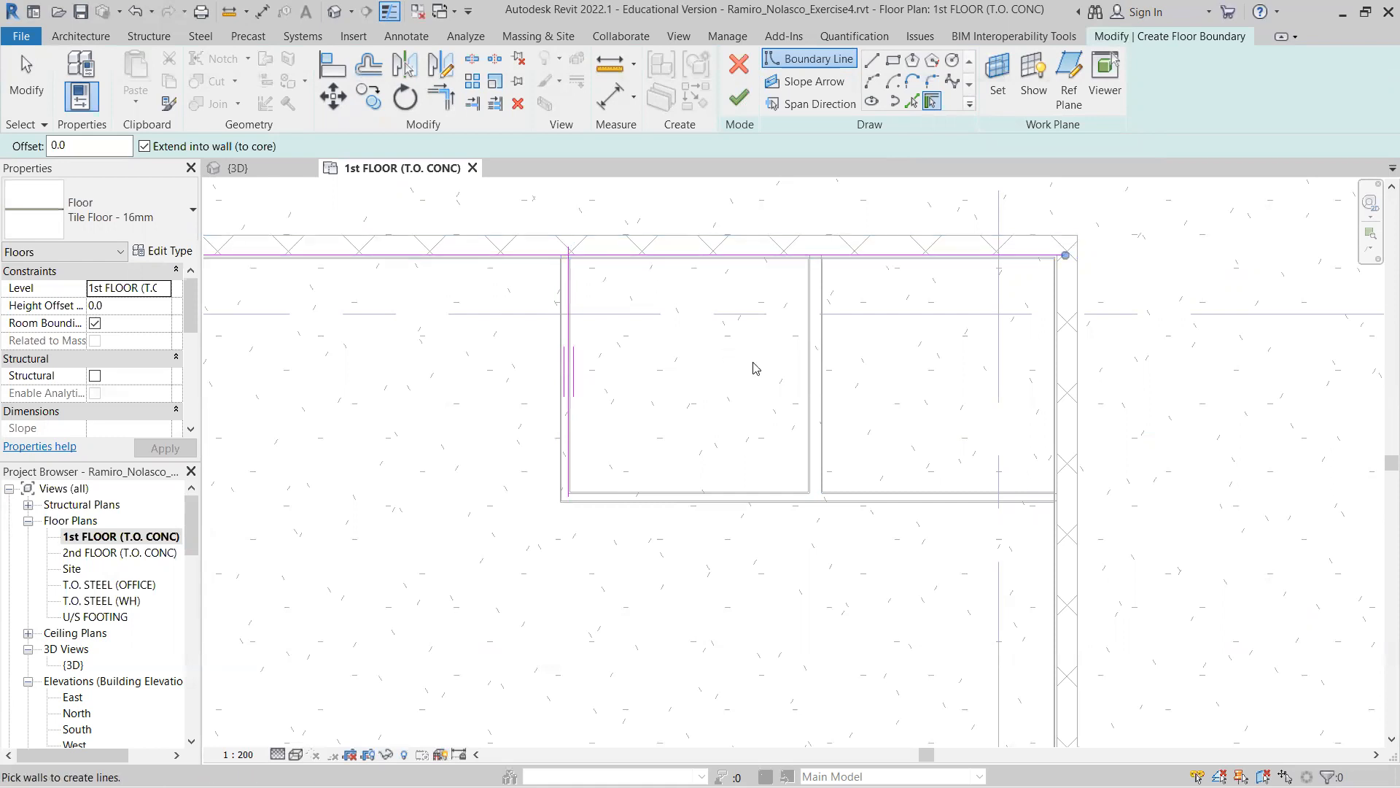
left_click(806, 381)
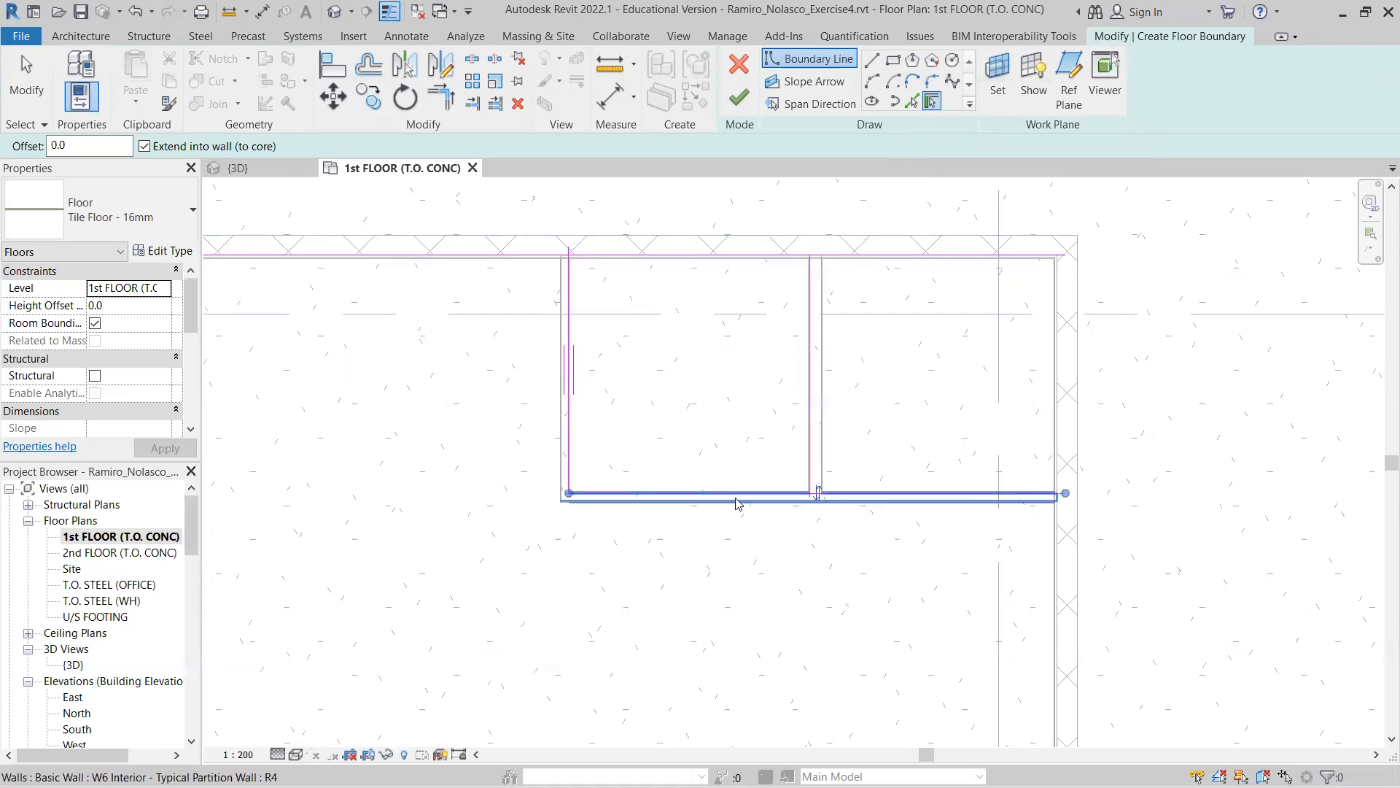
left_click(766, 505)
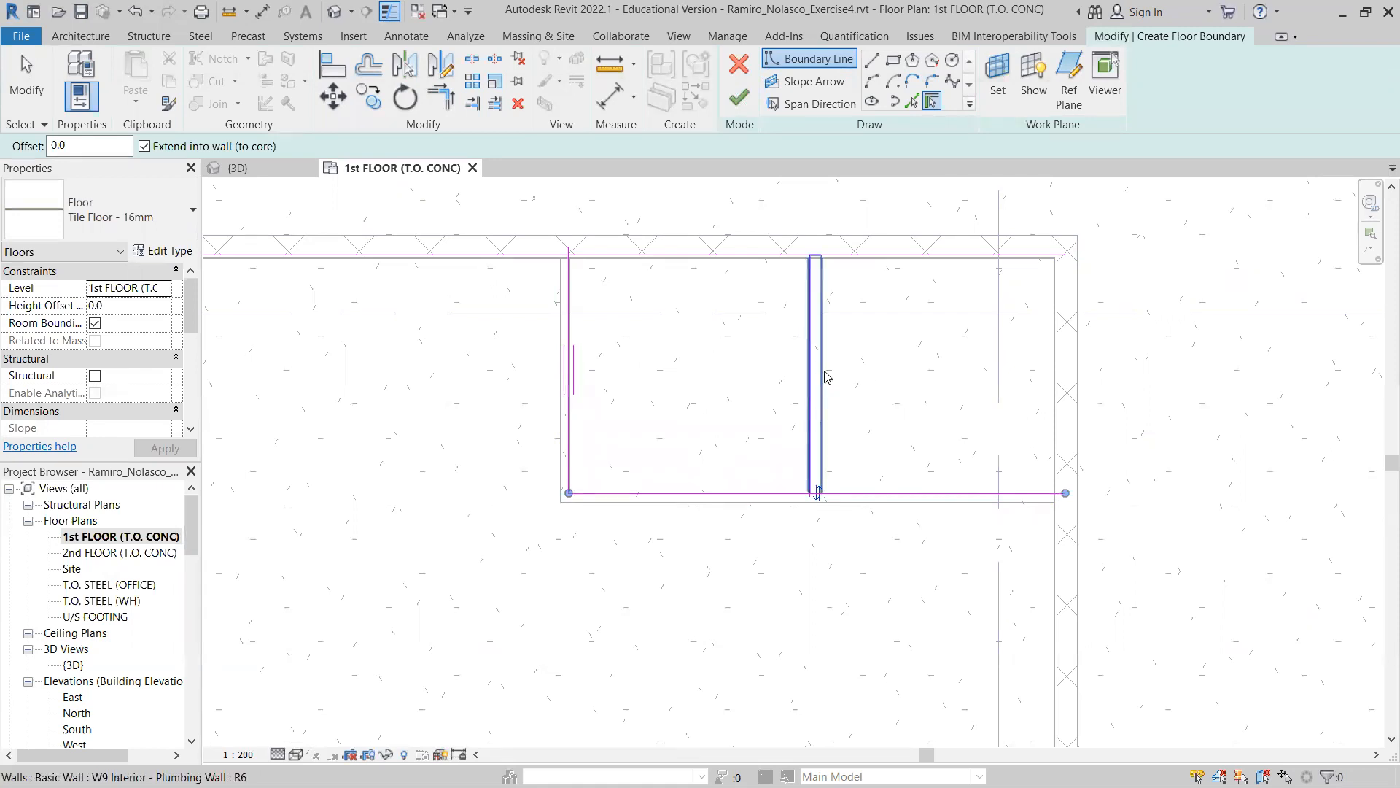
left_click(822, 407)
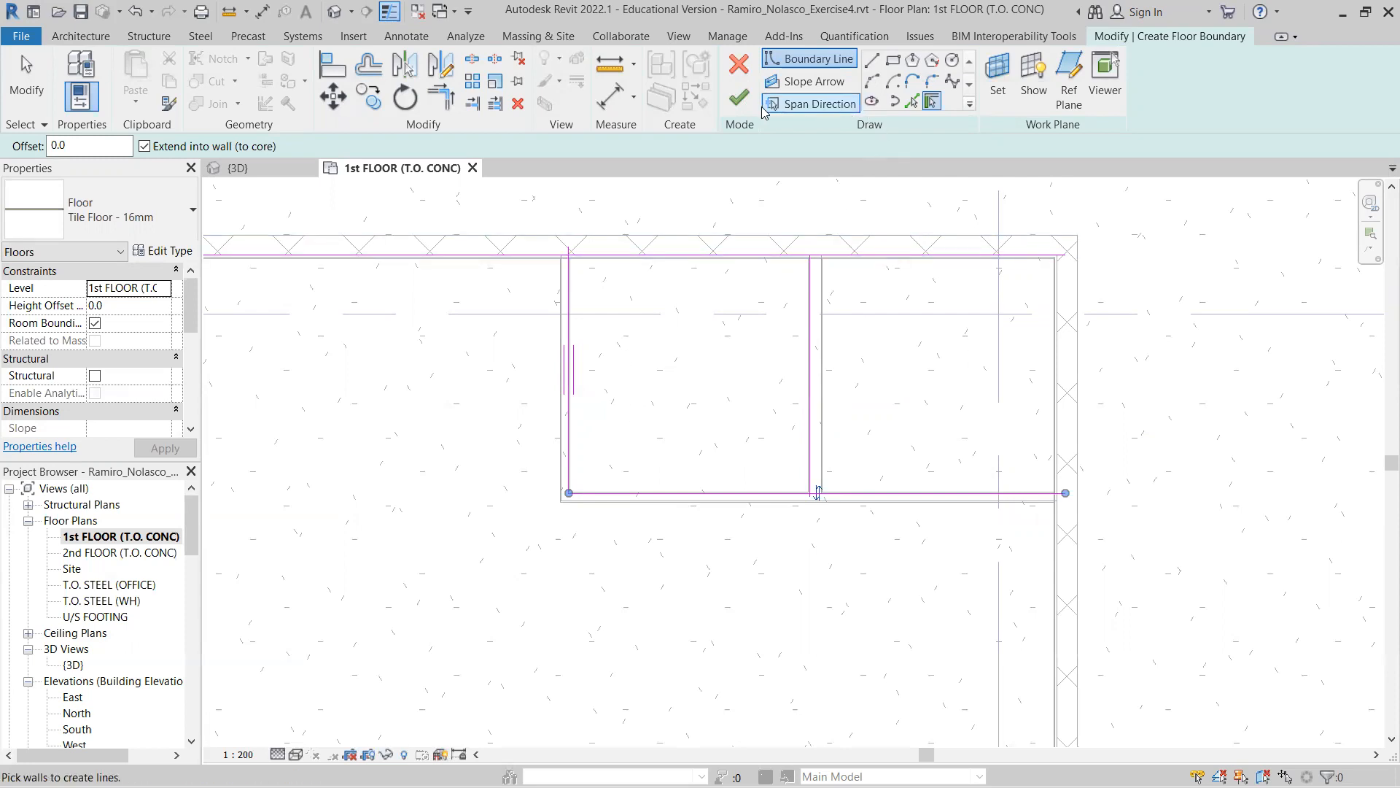
- Trim the boundary lines at their corners into a closed rectangle around the left washroom
left_click(440, 96)
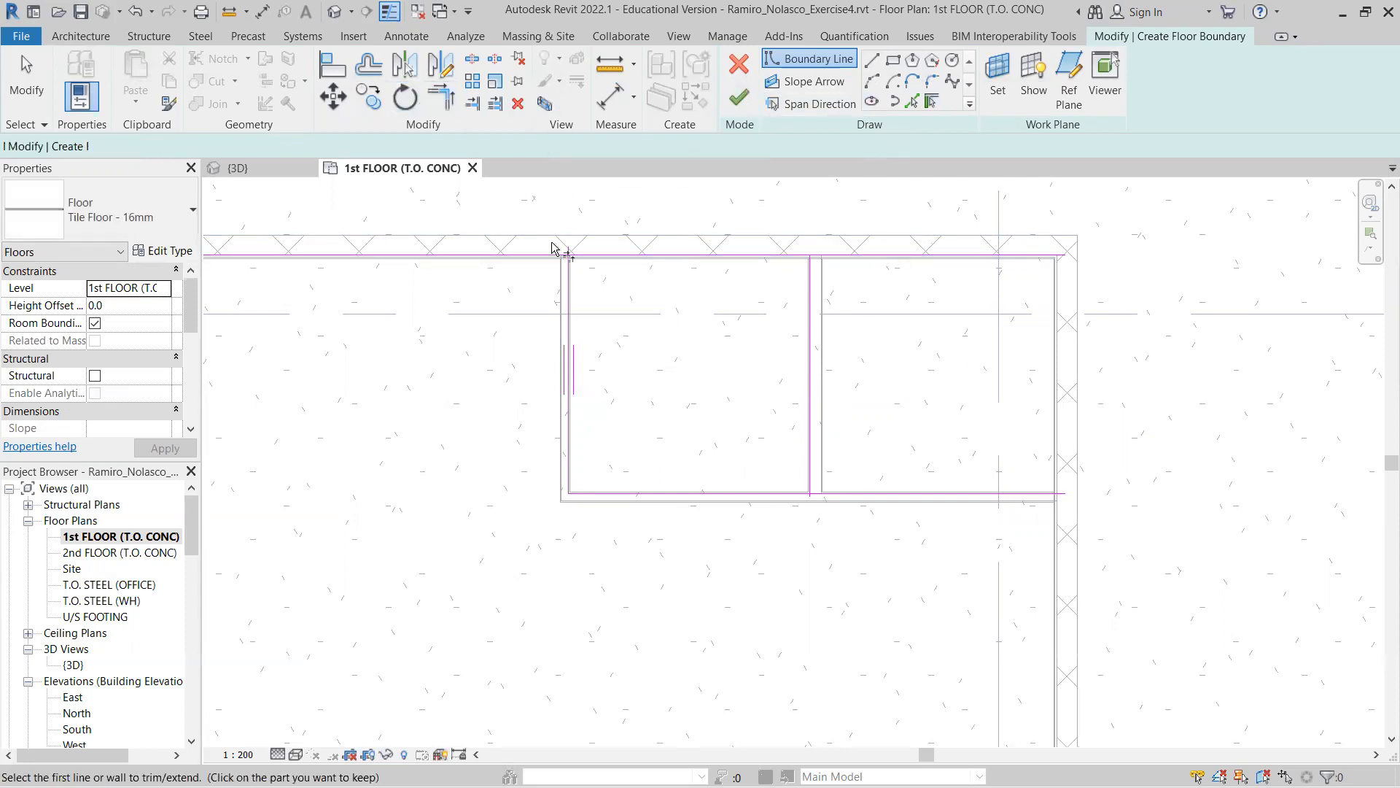
left_click(573, 291)
left_click(585, 257)
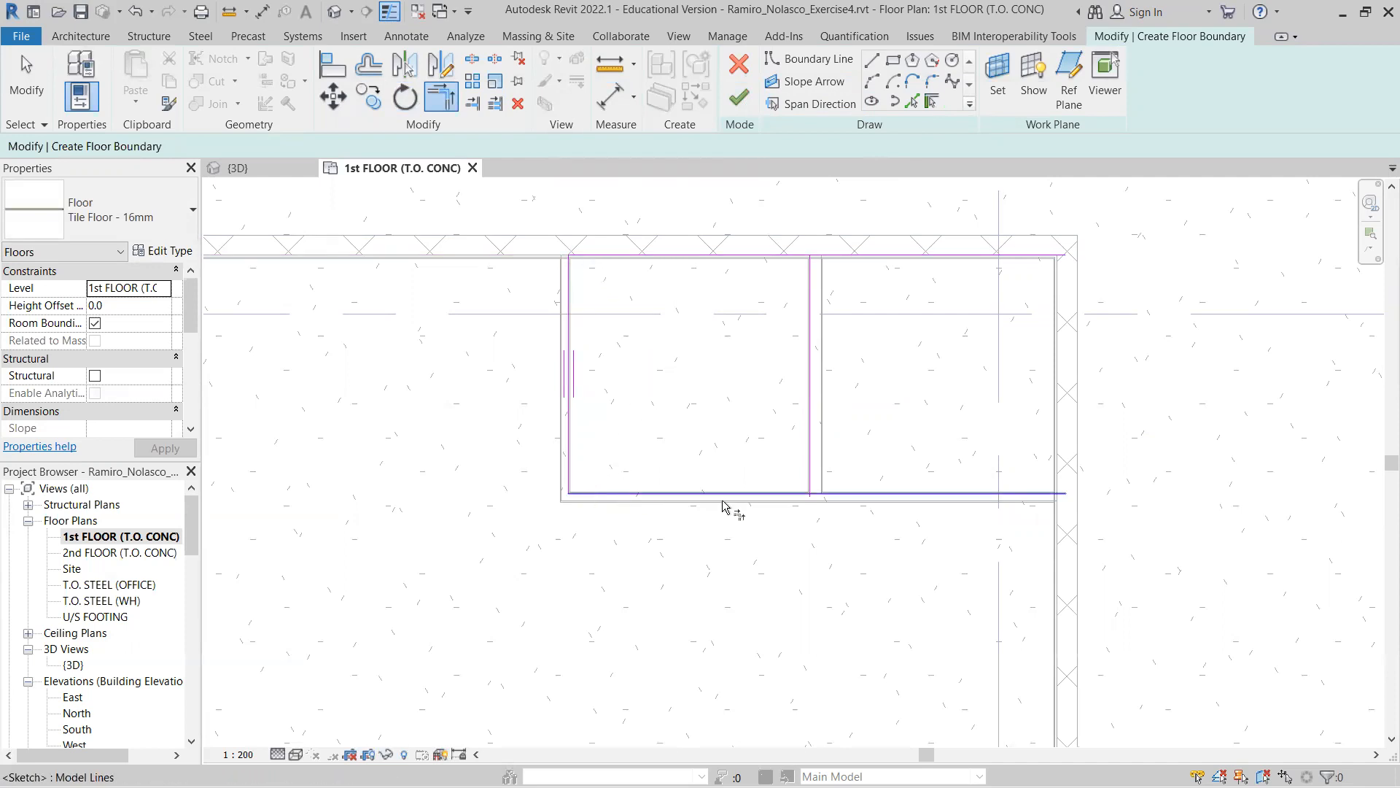
left_click(783, 498)
left_click(810, 478)
left_click(811, 298)
left_click(791, 259)
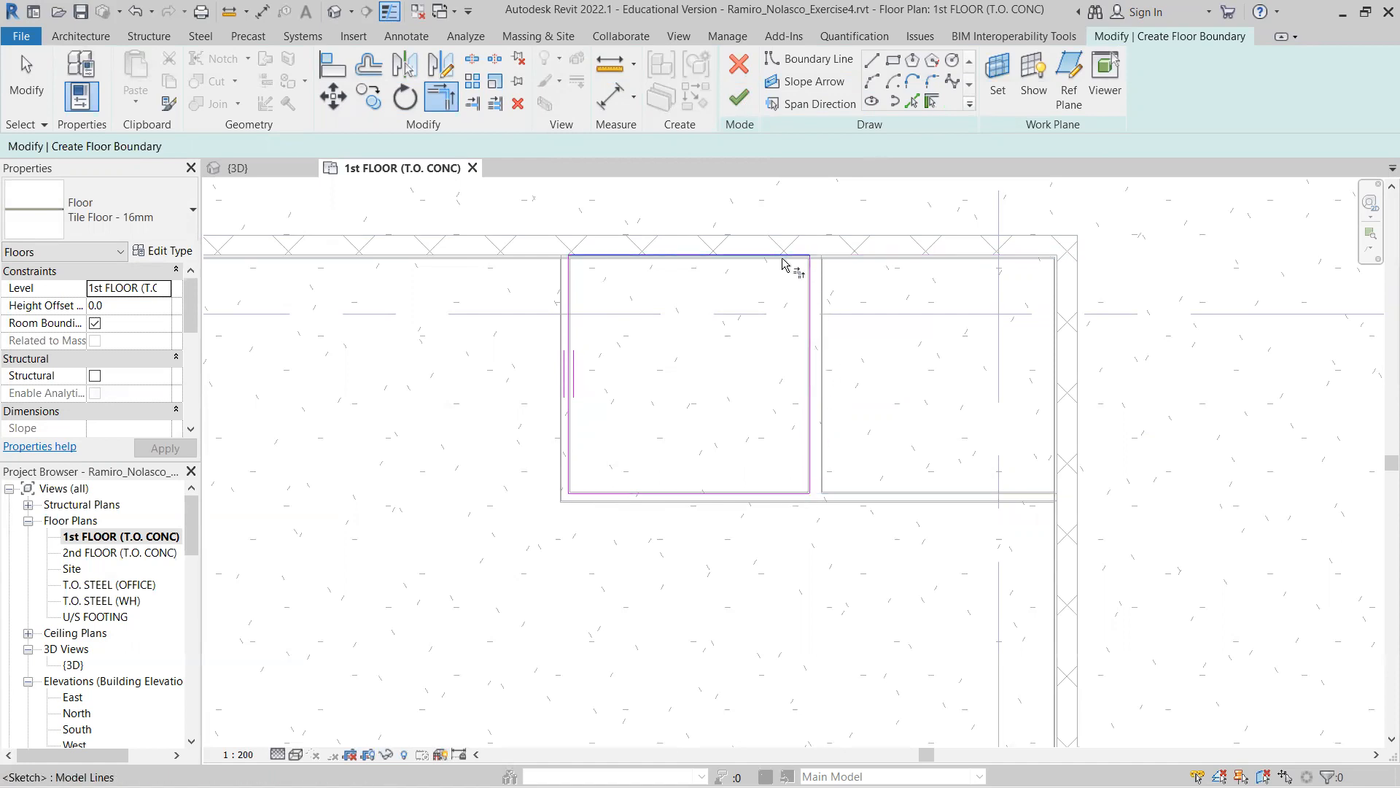
- Move the washroom's upper boundary line 25 mm inward onto the next layer line of the block wall
scroll(569, 272, "up", 8)
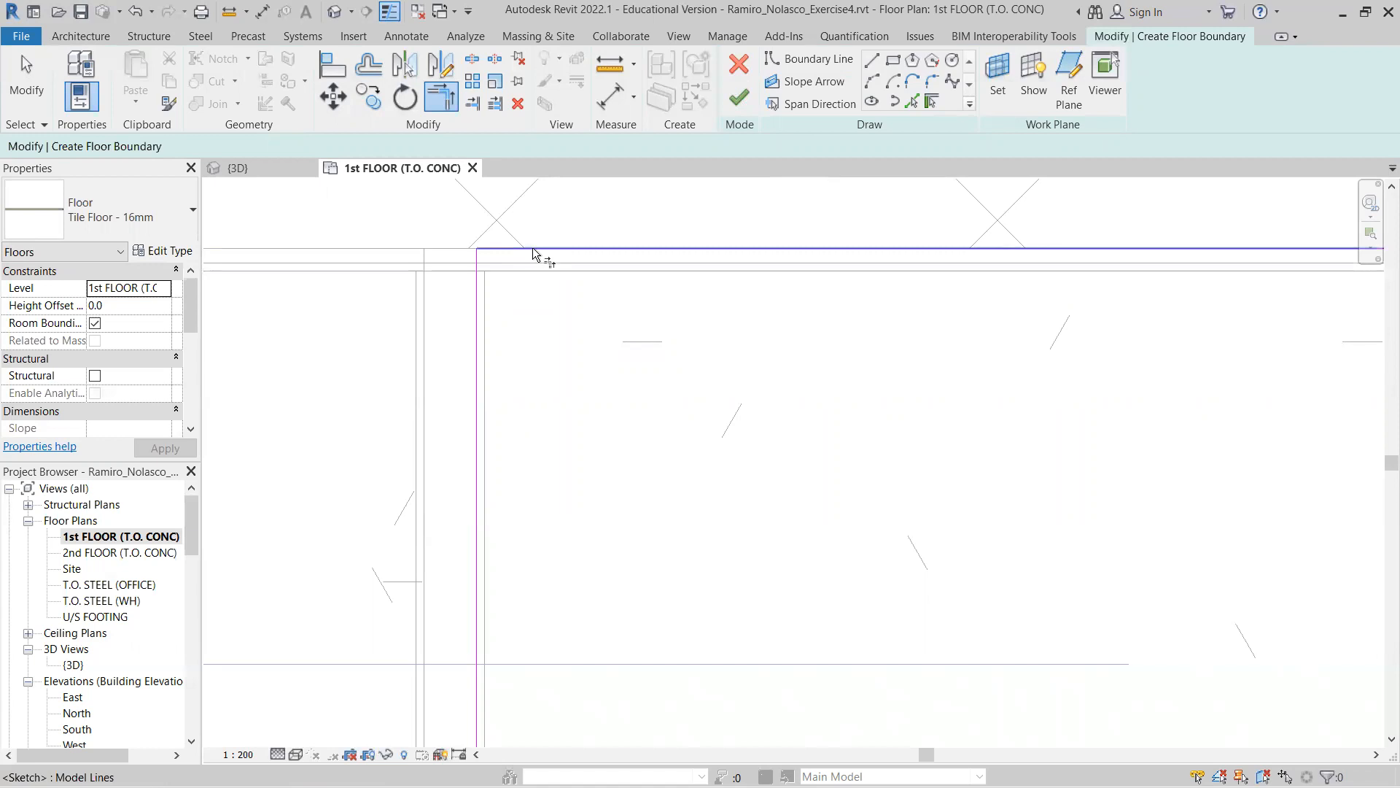
key("Escape")
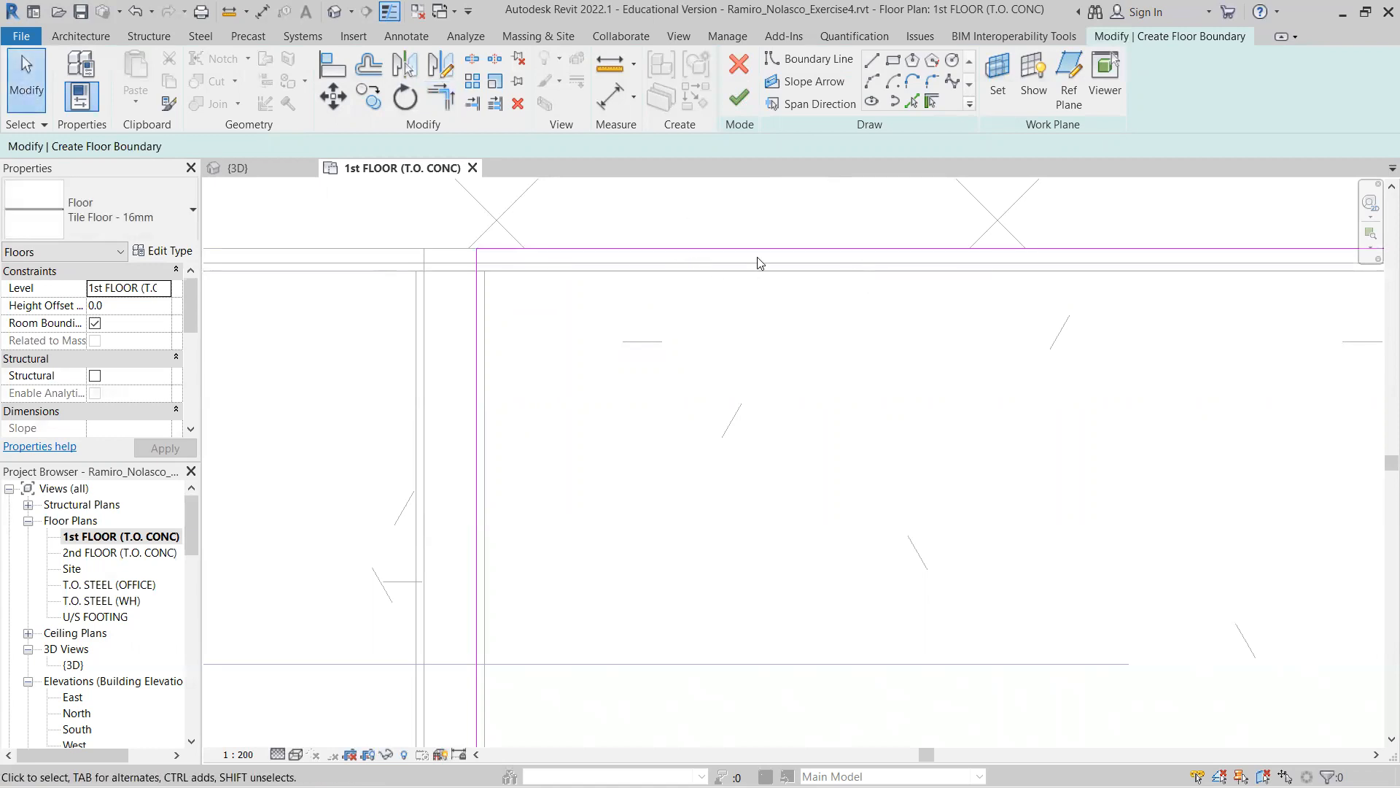
left_click(759, 257)
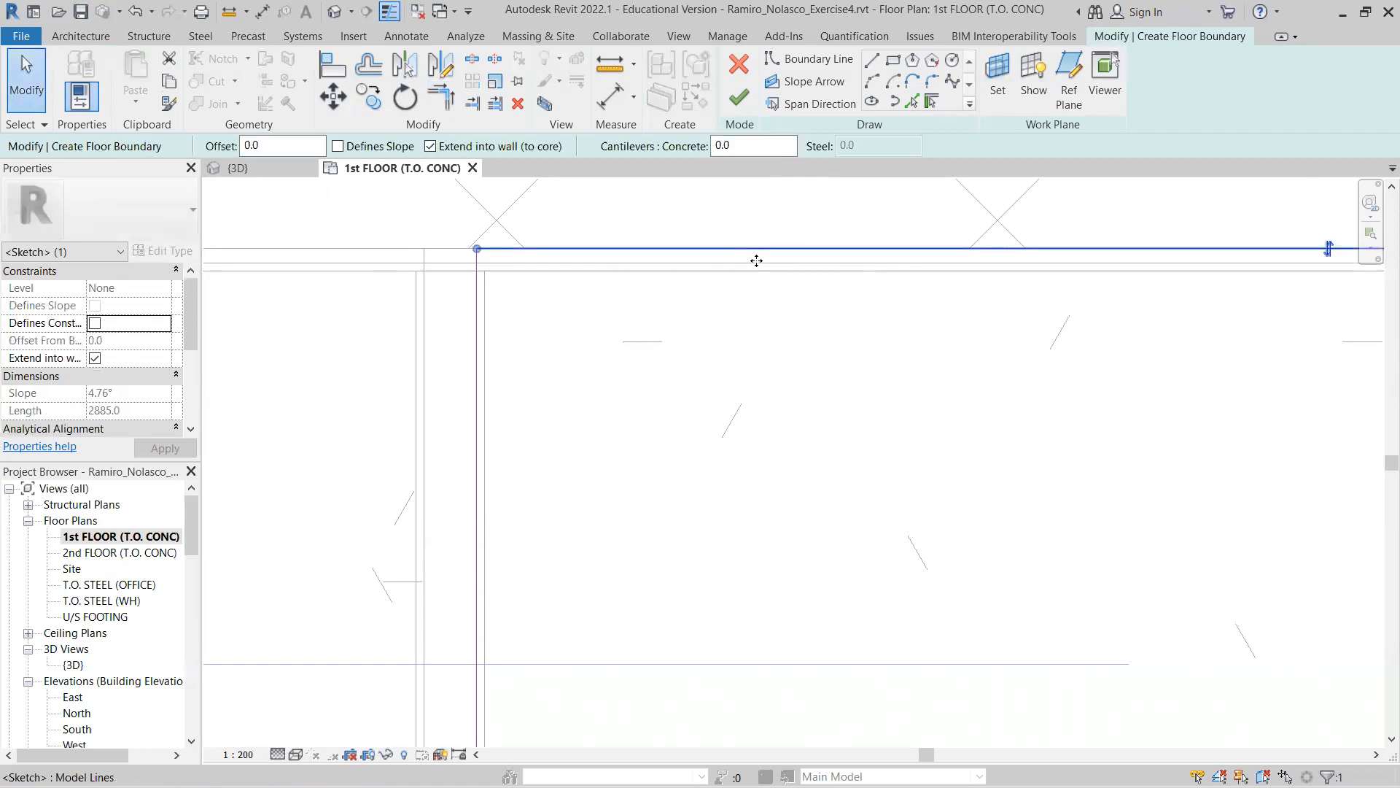
left_click_drag(755, 271, 741, 265)
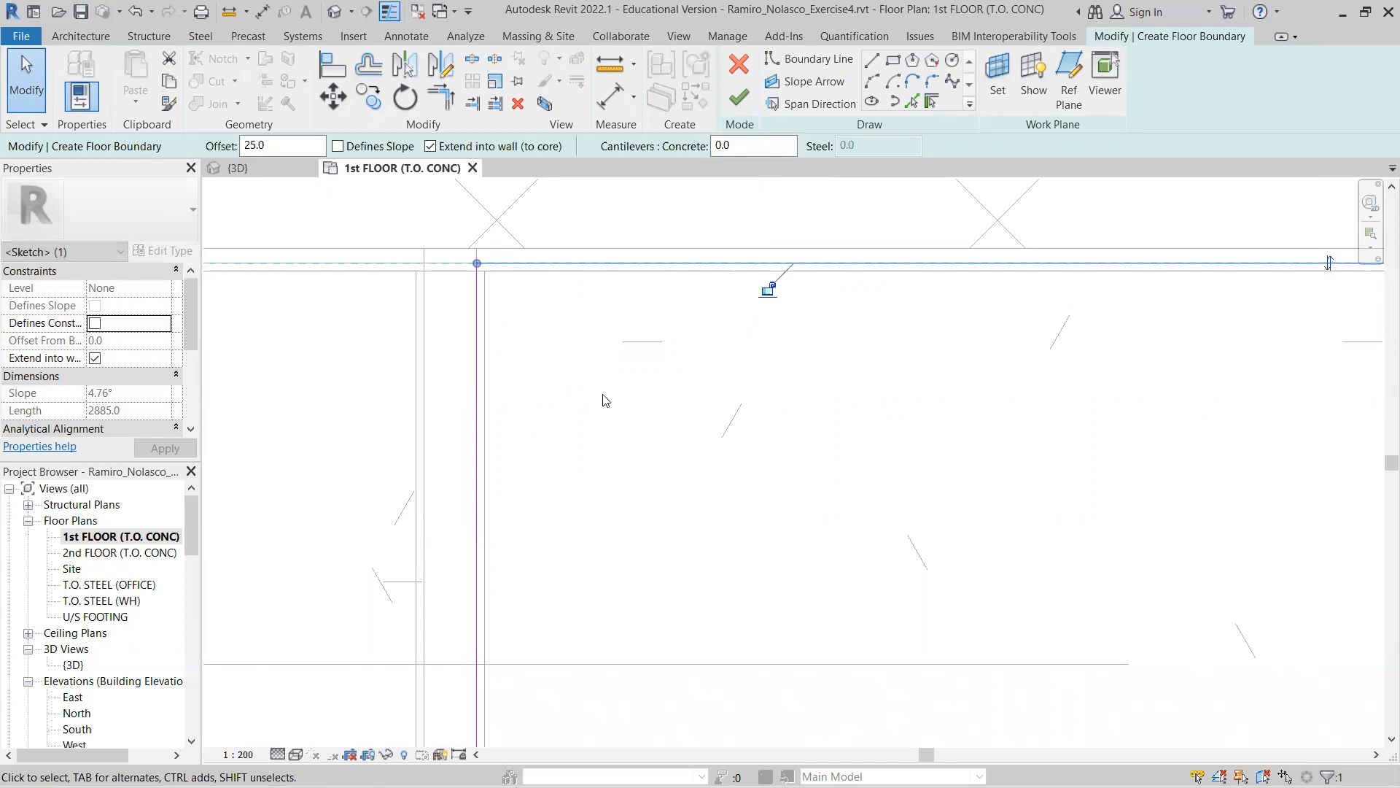
- Align the washroom's left boundary line with the layer line inside the partition wall
left_click(477, 352)
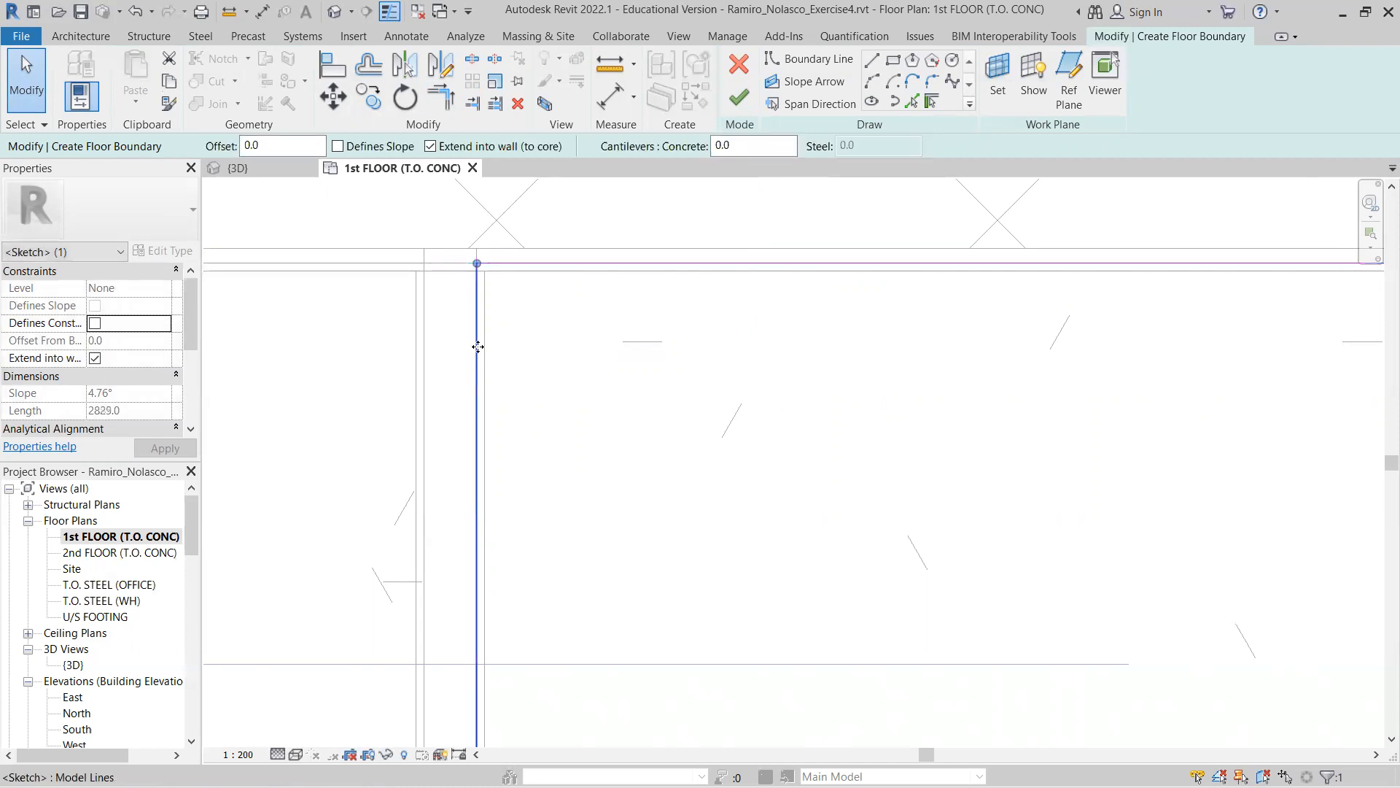
mouse_move(480, 348)
left_mouse_down()
mouse_move(501, 347)
mouse_move(472, 319)
left_mouse_up()
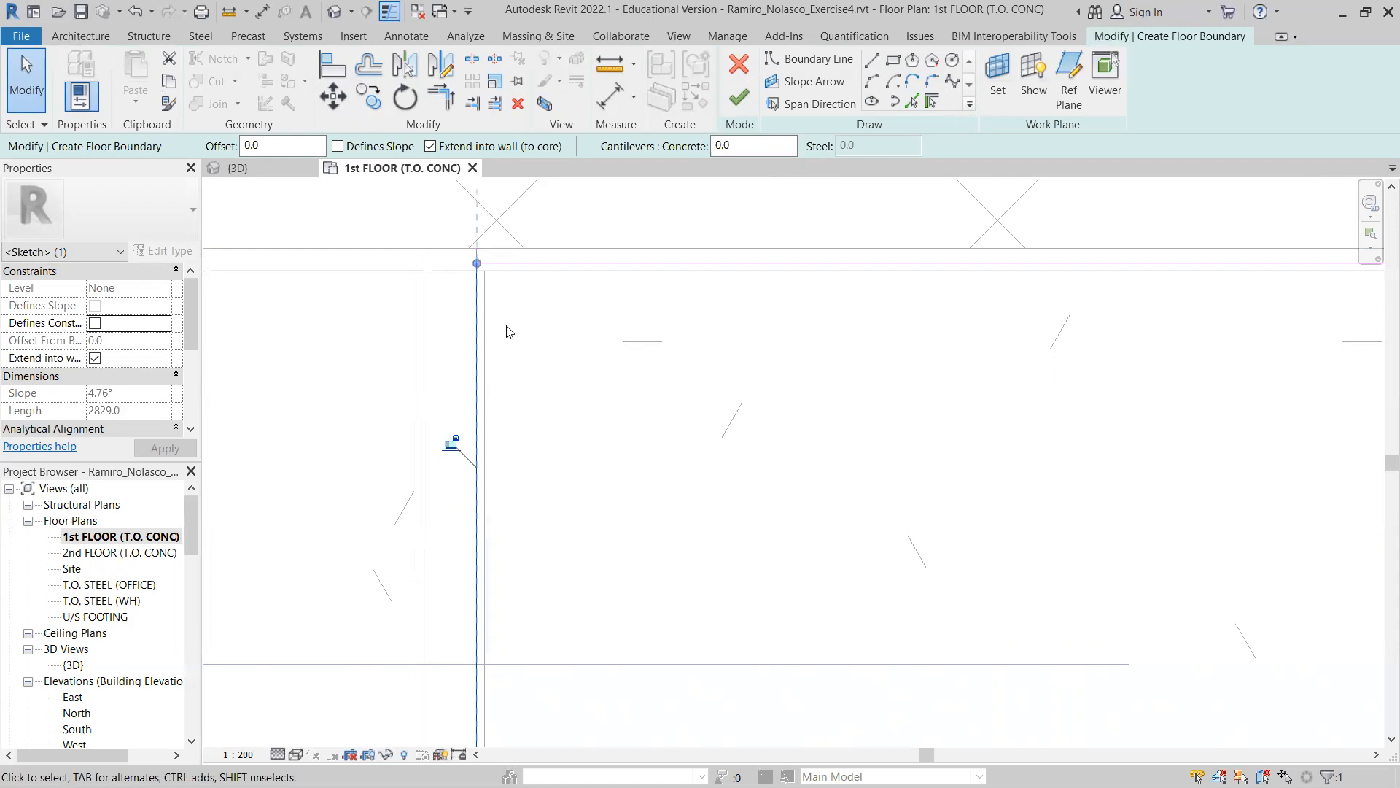
mouse_move(727, 444)
middle_mouse_down()
mouse_move(812, 507)
mouse_move(965, 569)
middle_mouse_up()
middle_click_drag(1076, 528, 1161, 560)
middle_click_drag(1144, 488, 962, 361)
scroll(1097, 397, "up", 5)
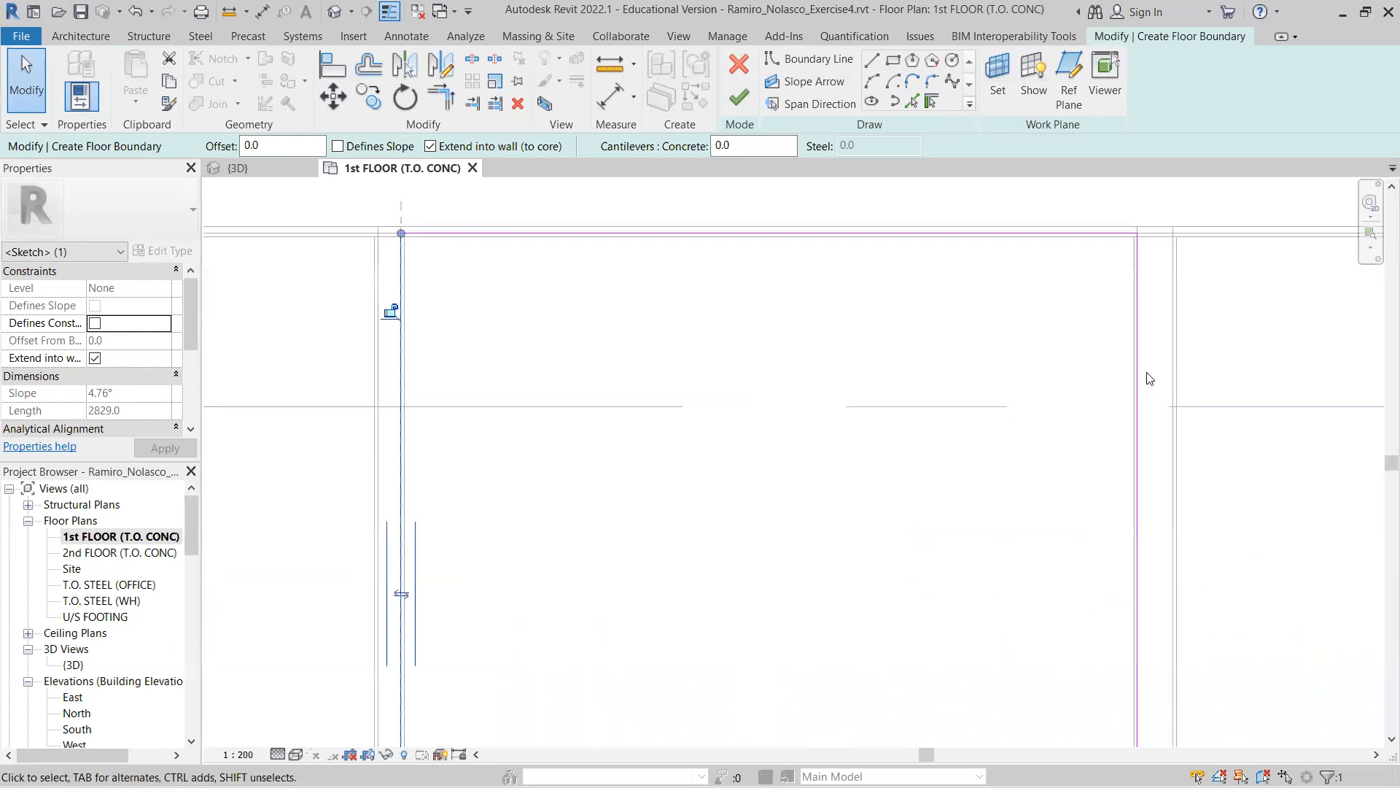
- Finish the left washroom's tile floor sketch and decline joining geometry and cutting the overlapping volume out of the walls
scroll(988, 425, "down", 5)
middle_click_drag(843, 536, 842, 423)
scroll(777, 585, "up", 5)
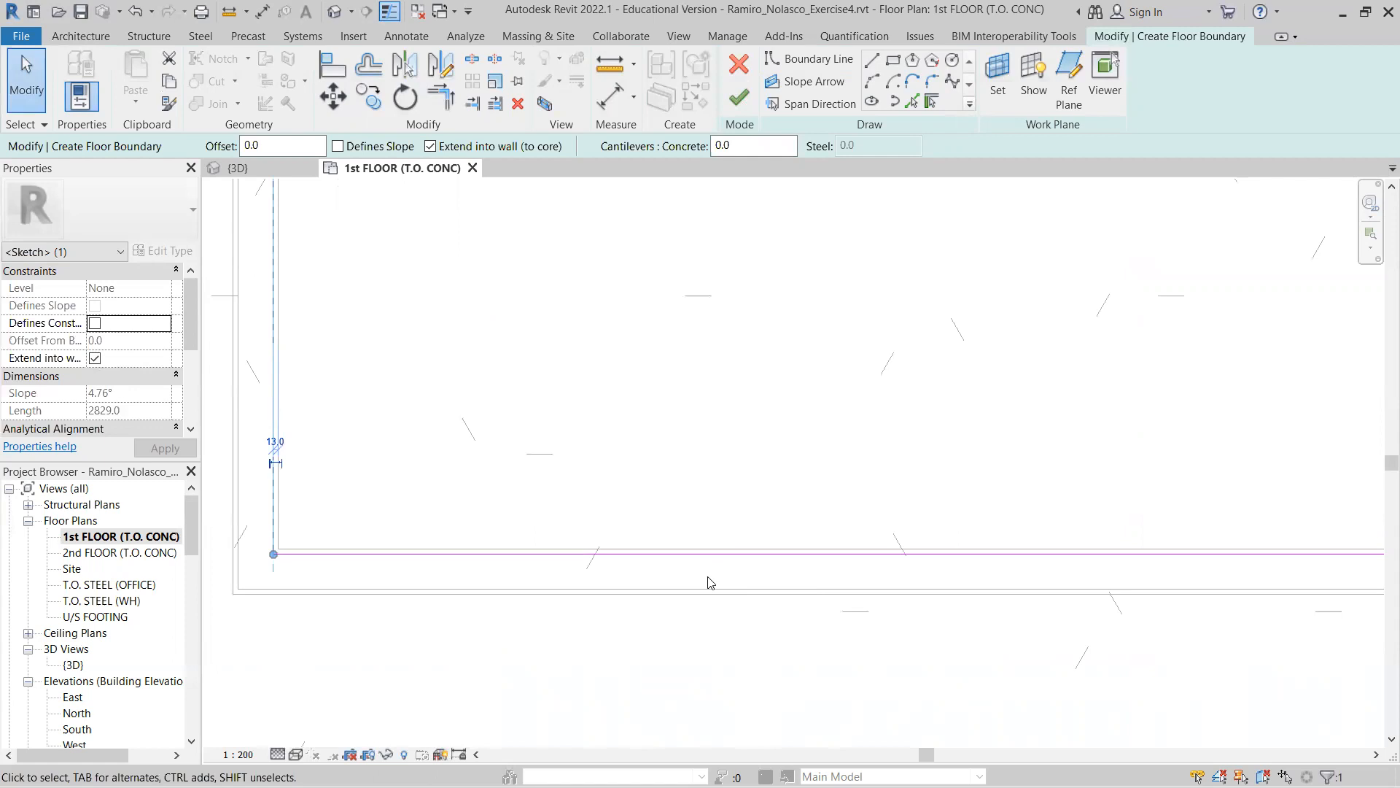
scroll(729, 577, "down", 4)
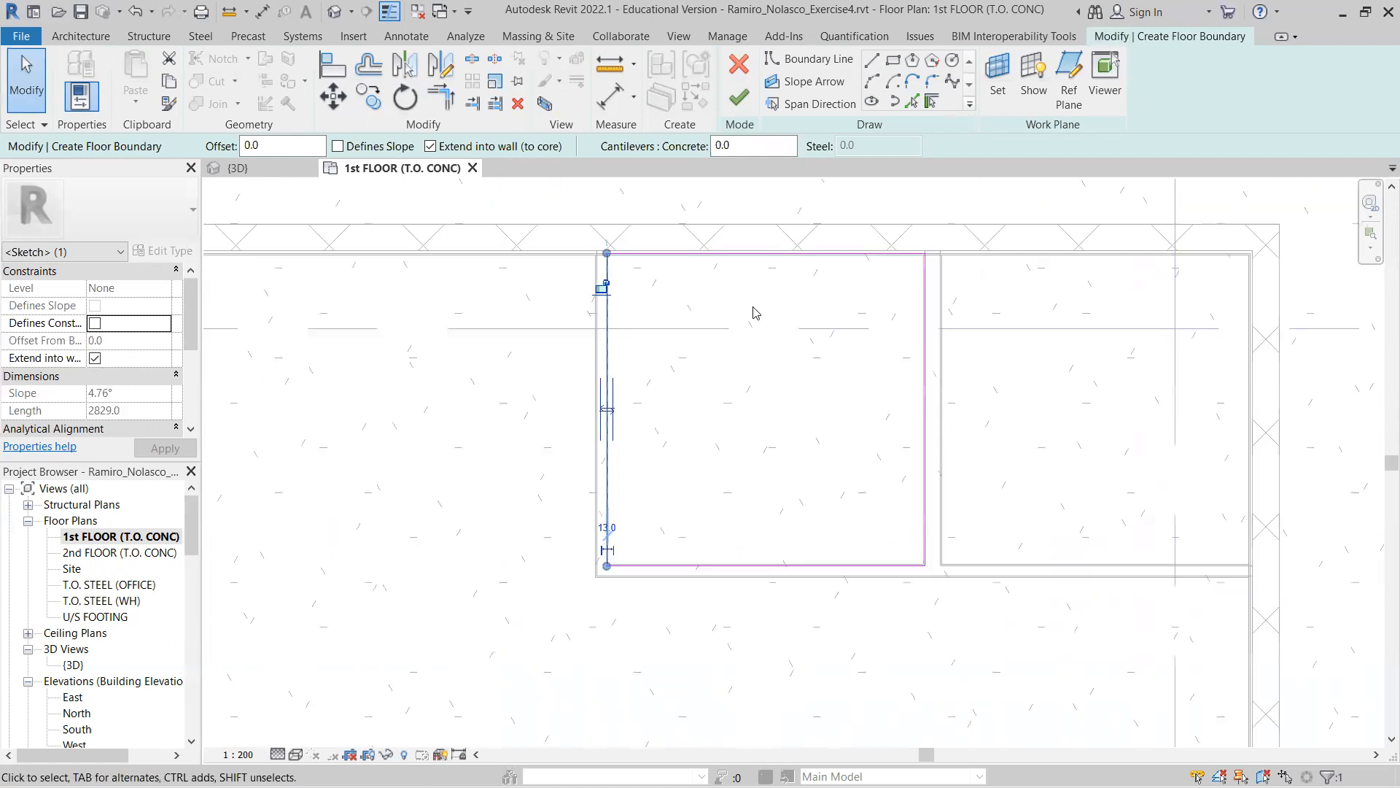
left_click(739, 97)
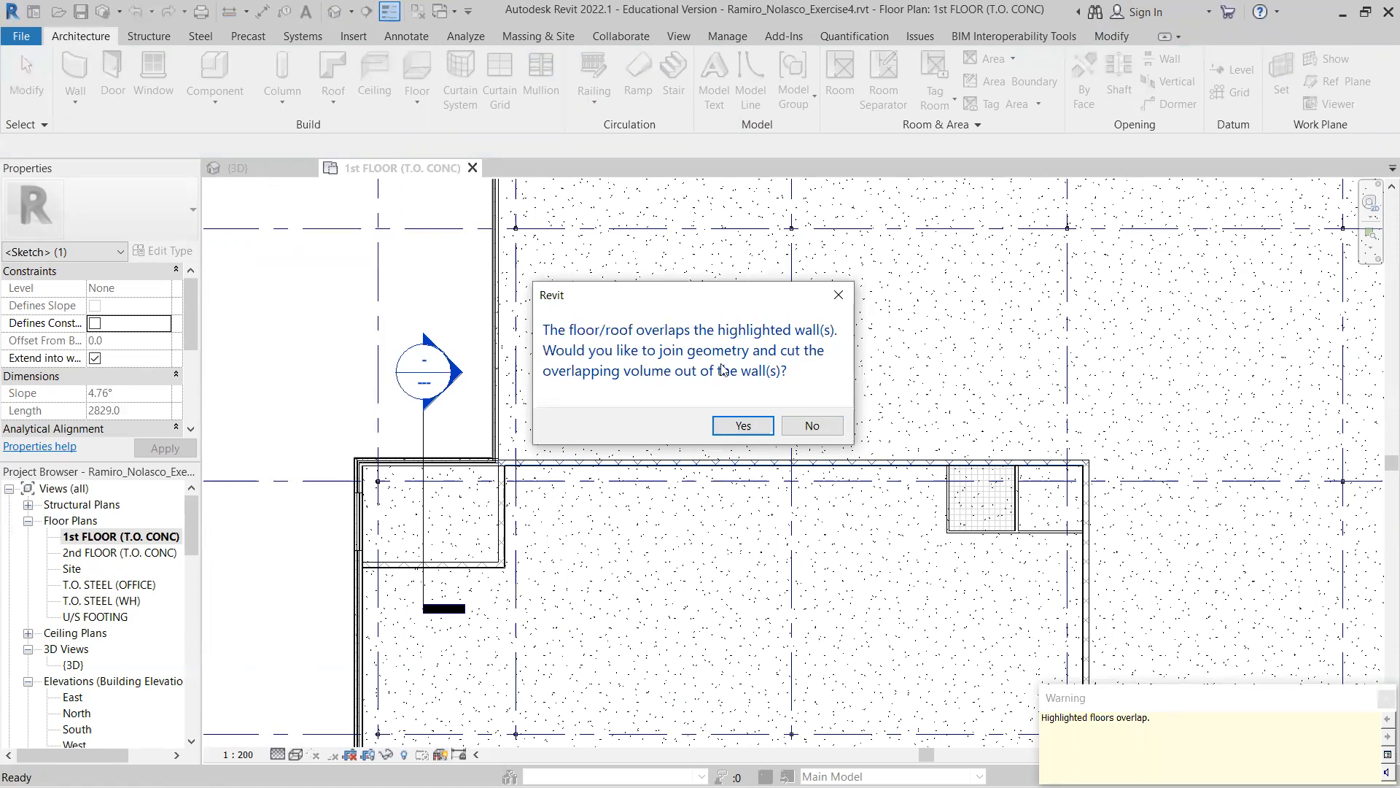
left_click(809, 426)
scroll(936, 528, "up", 5)
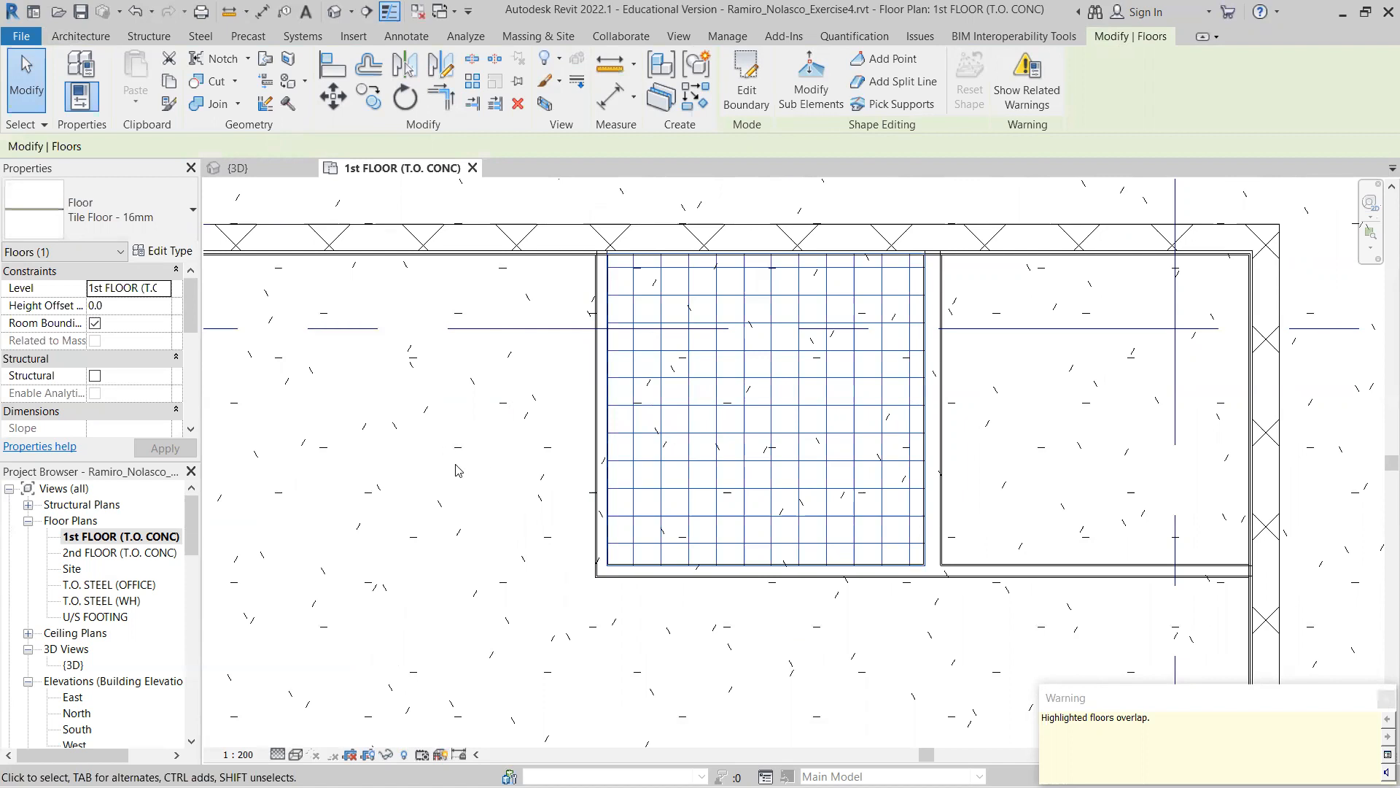
- Create a horizontal building section across the whole building through both washrooms, just below grid D, and open its view
scroll(471, 494, "down", 6)
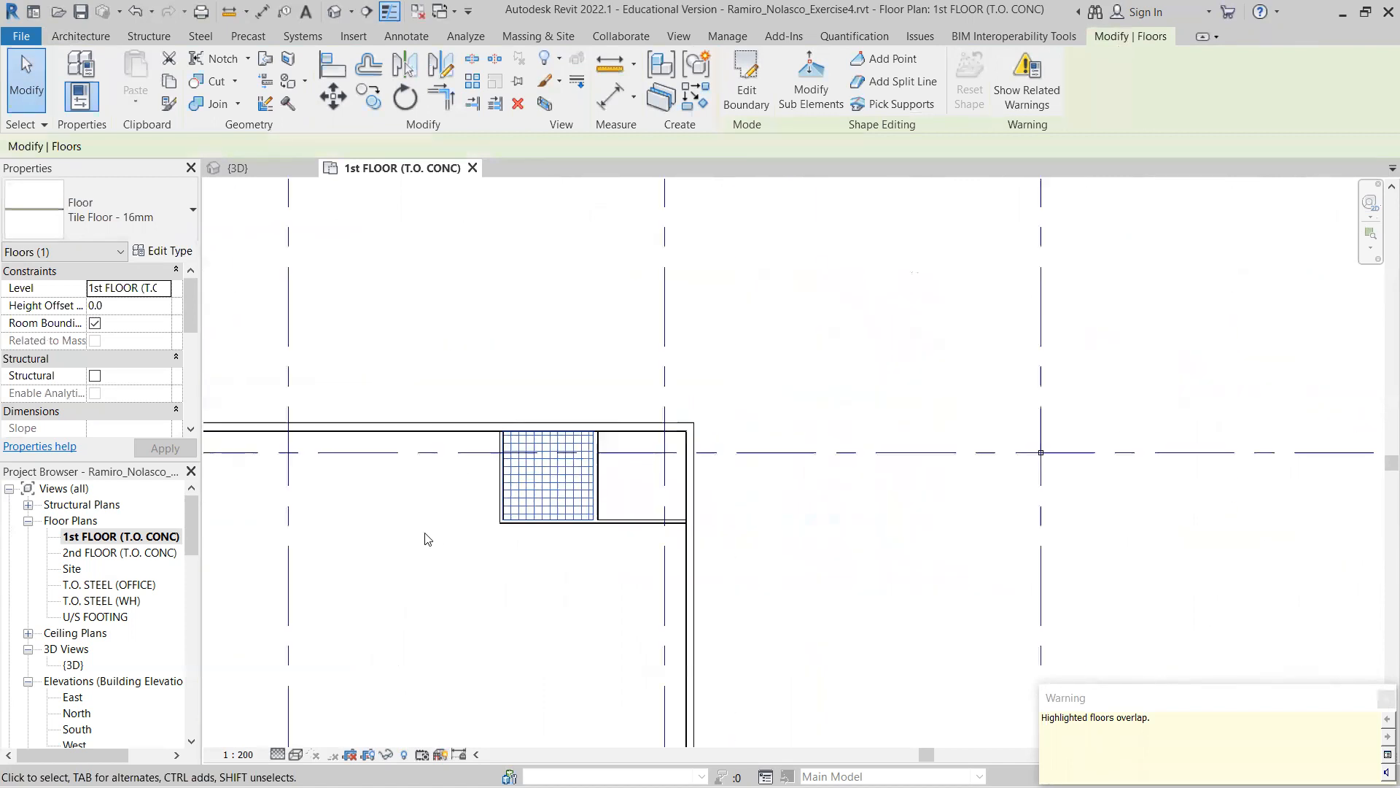
middle_click_drag(529, 519, 725, 460)
scroll(715, 467, "down", 3)
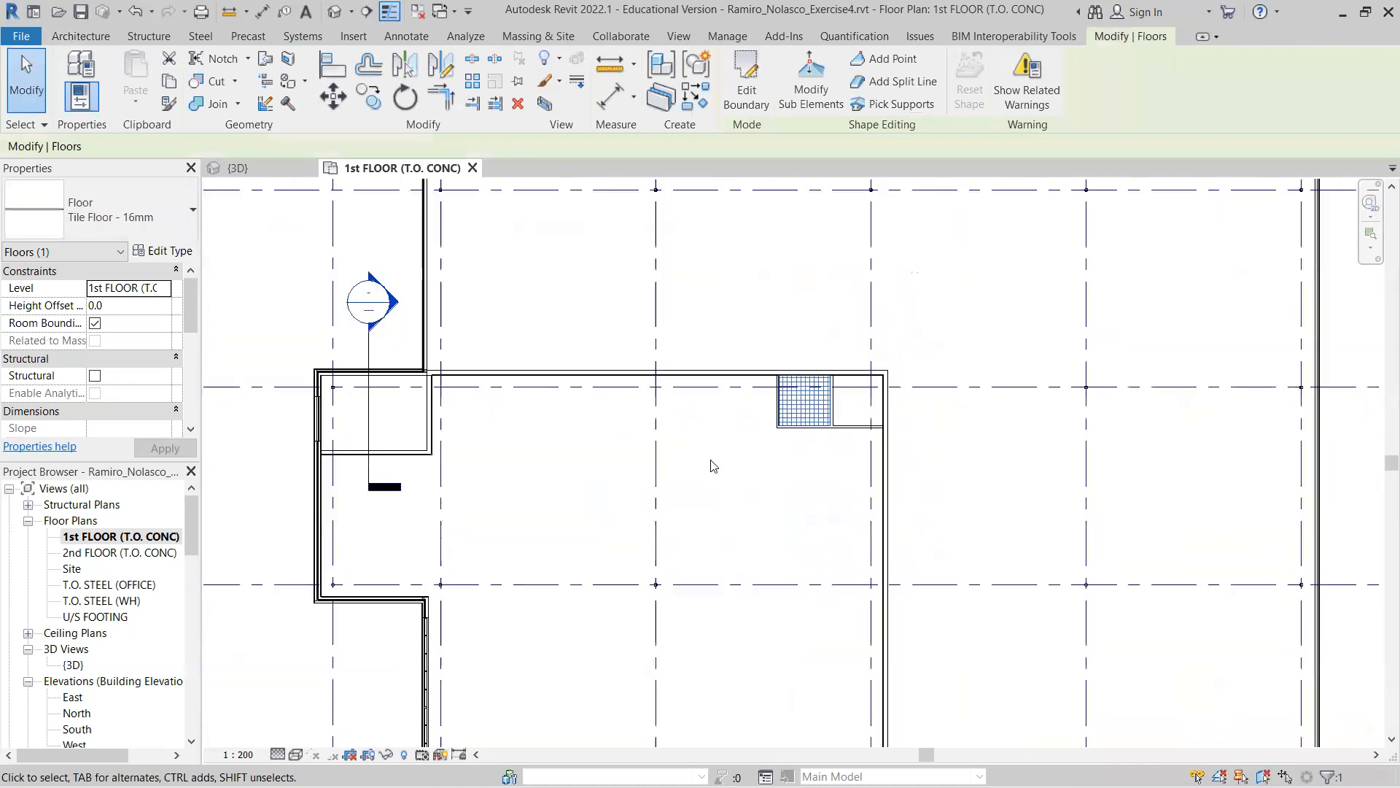
scroll(453, 590, "down", 2)
middle_click_drag(540, 585, 572, 494)
left_click_drag(378, 622, 383, 386)
left_click(334, 442)
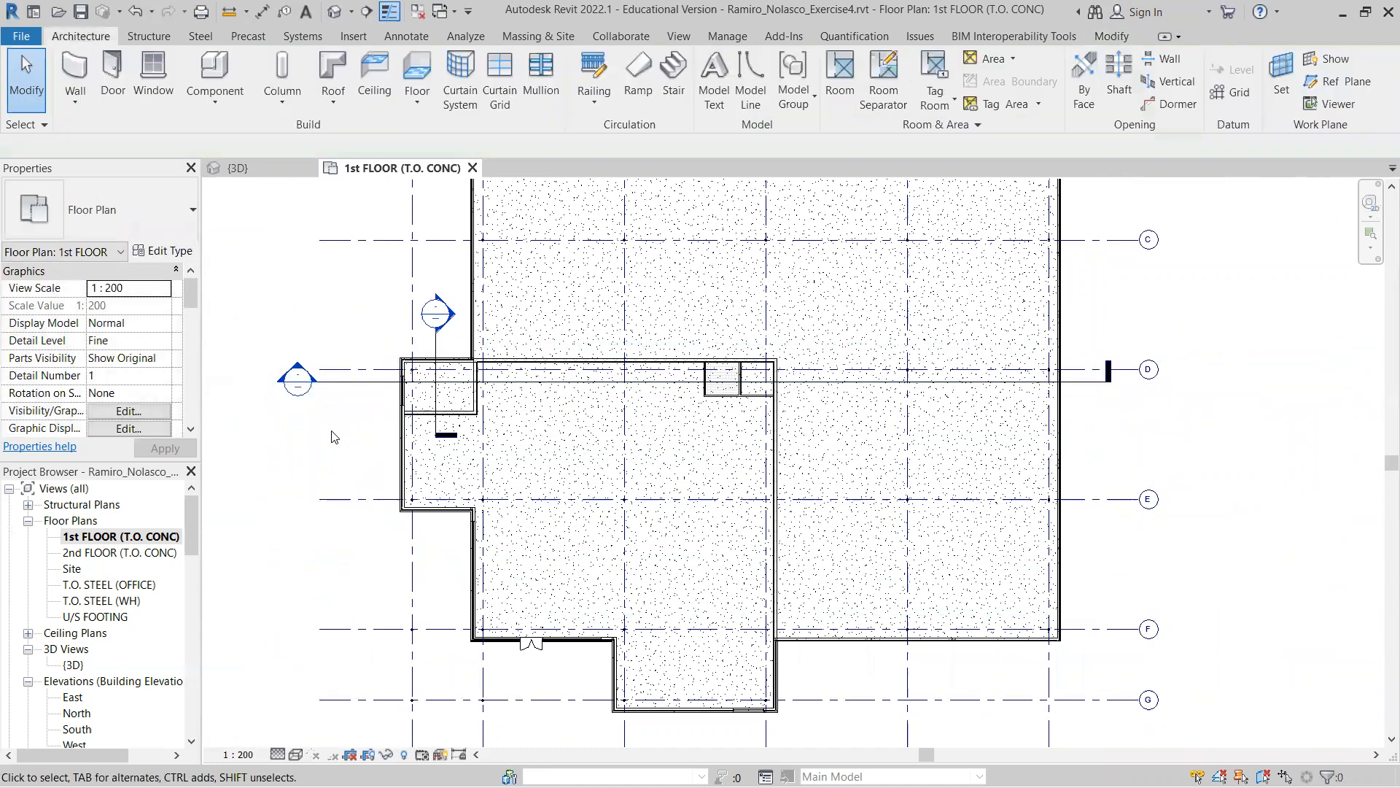
double_click(311, 386)
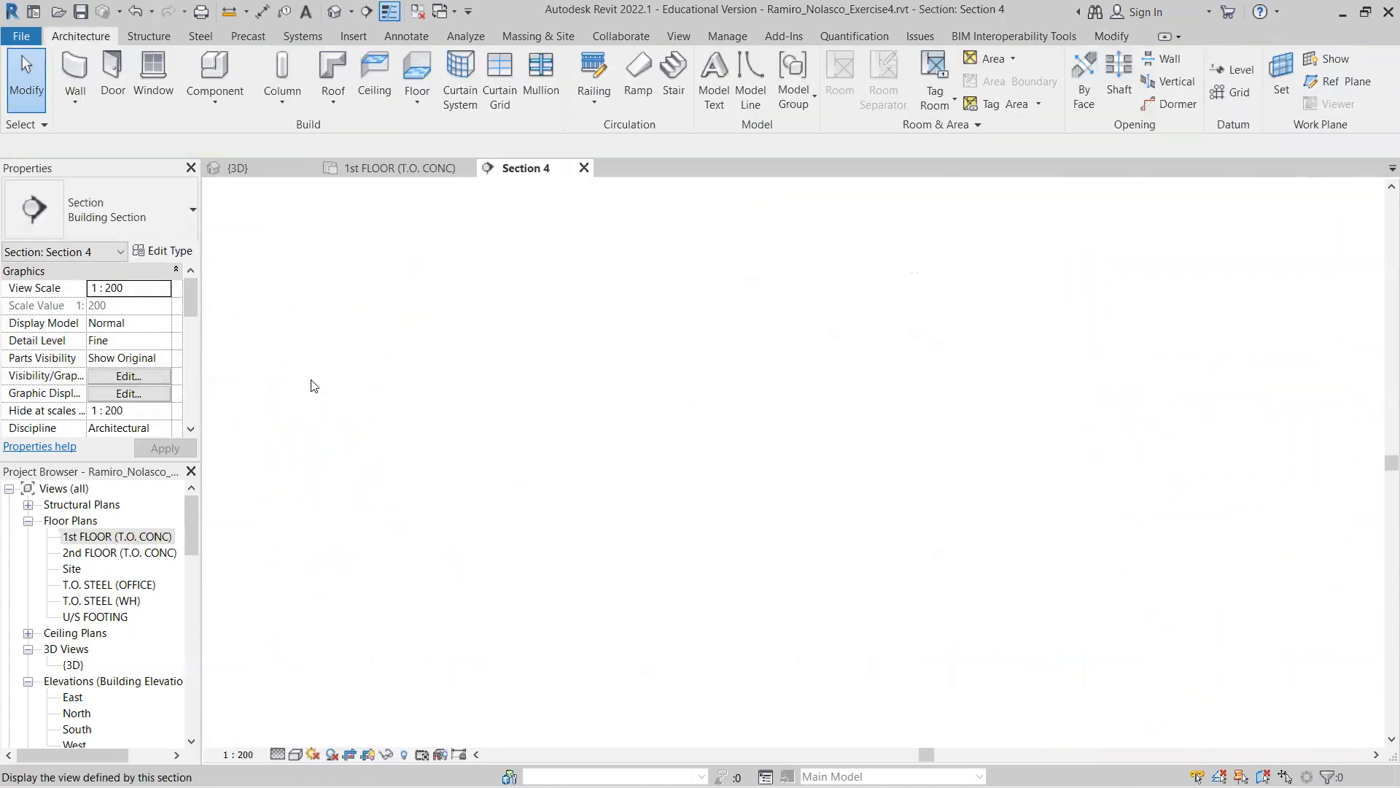
- Set the left washroom tile floor's height offset from level to 16 mm
scroll(627, 532, "up", 8)
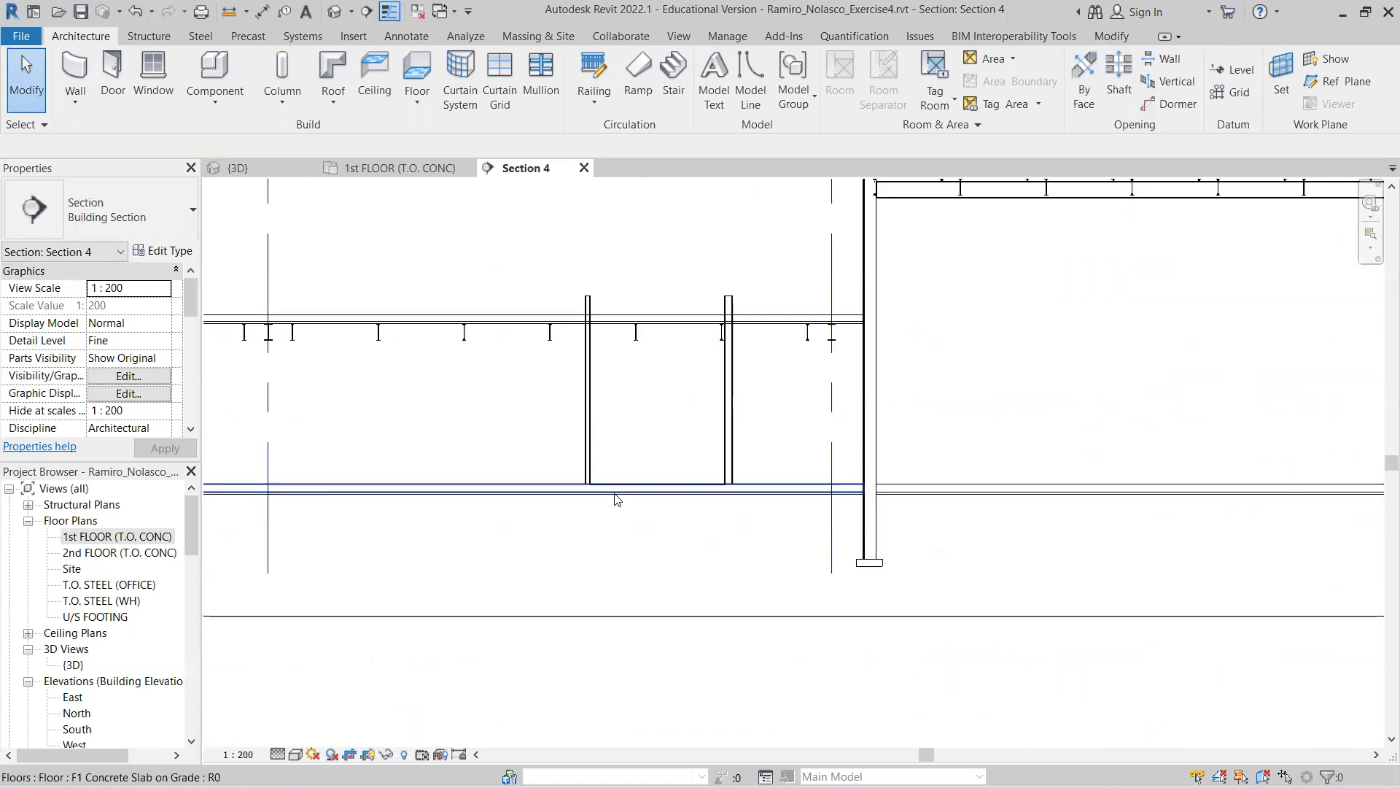
scroll(554, 481, "up", 5)
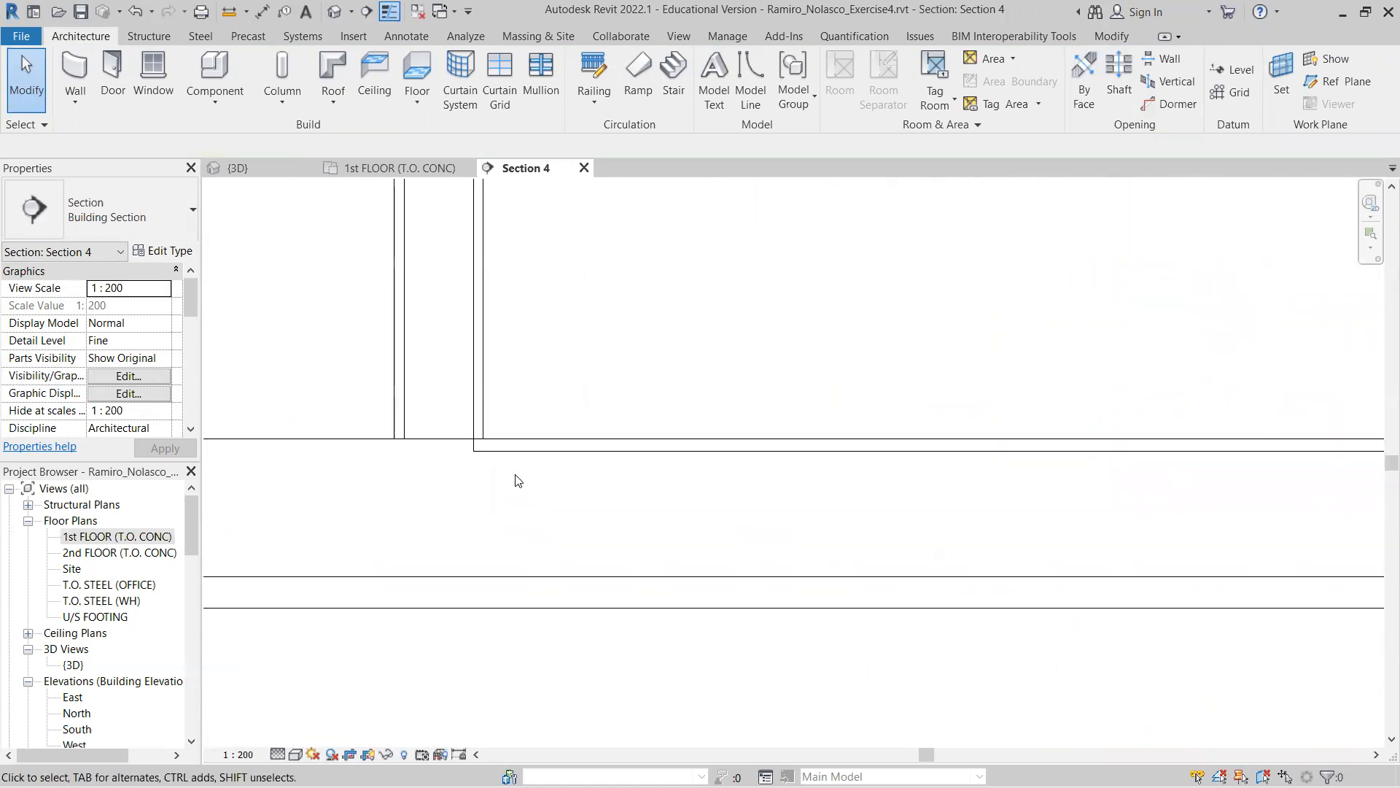
left_click(547, 450)
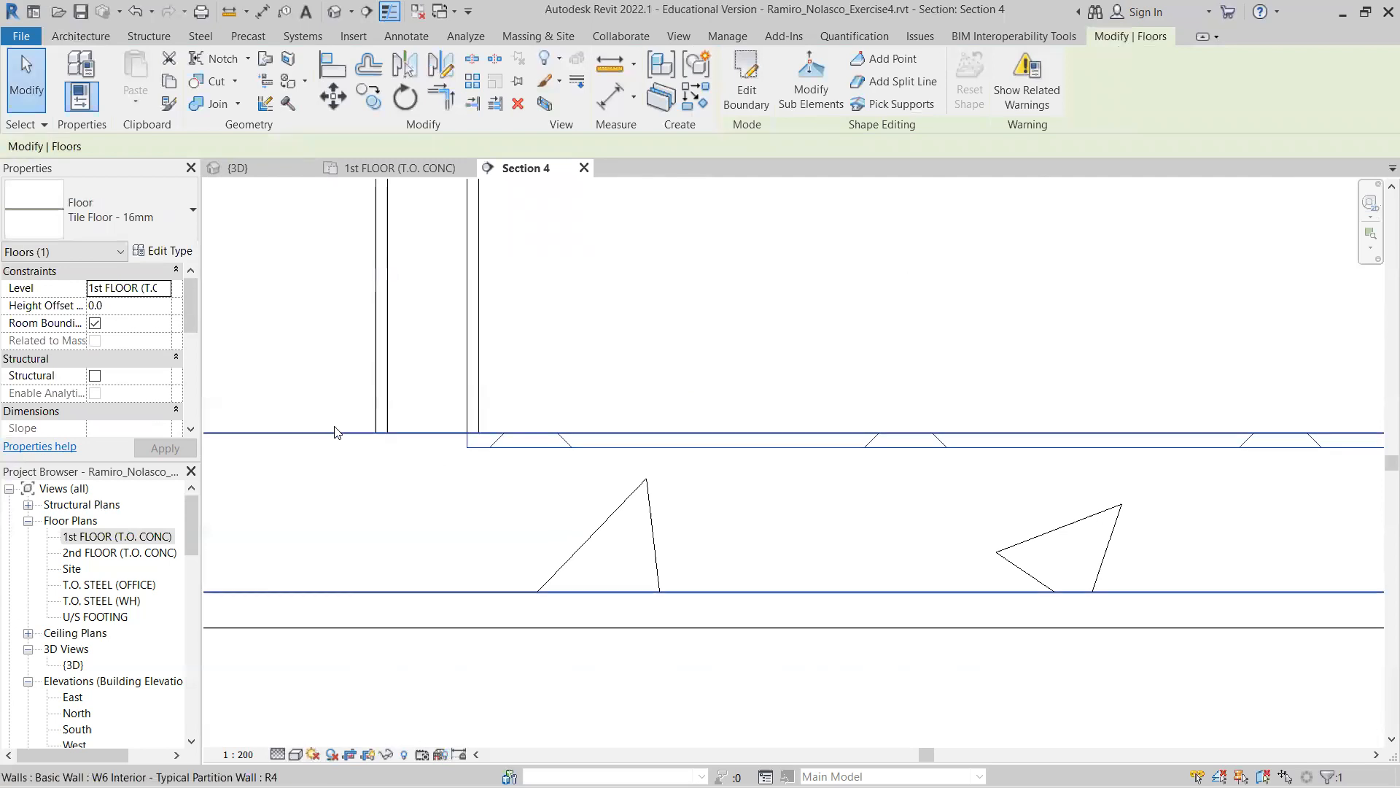
left_click(138, 309)
type("1")
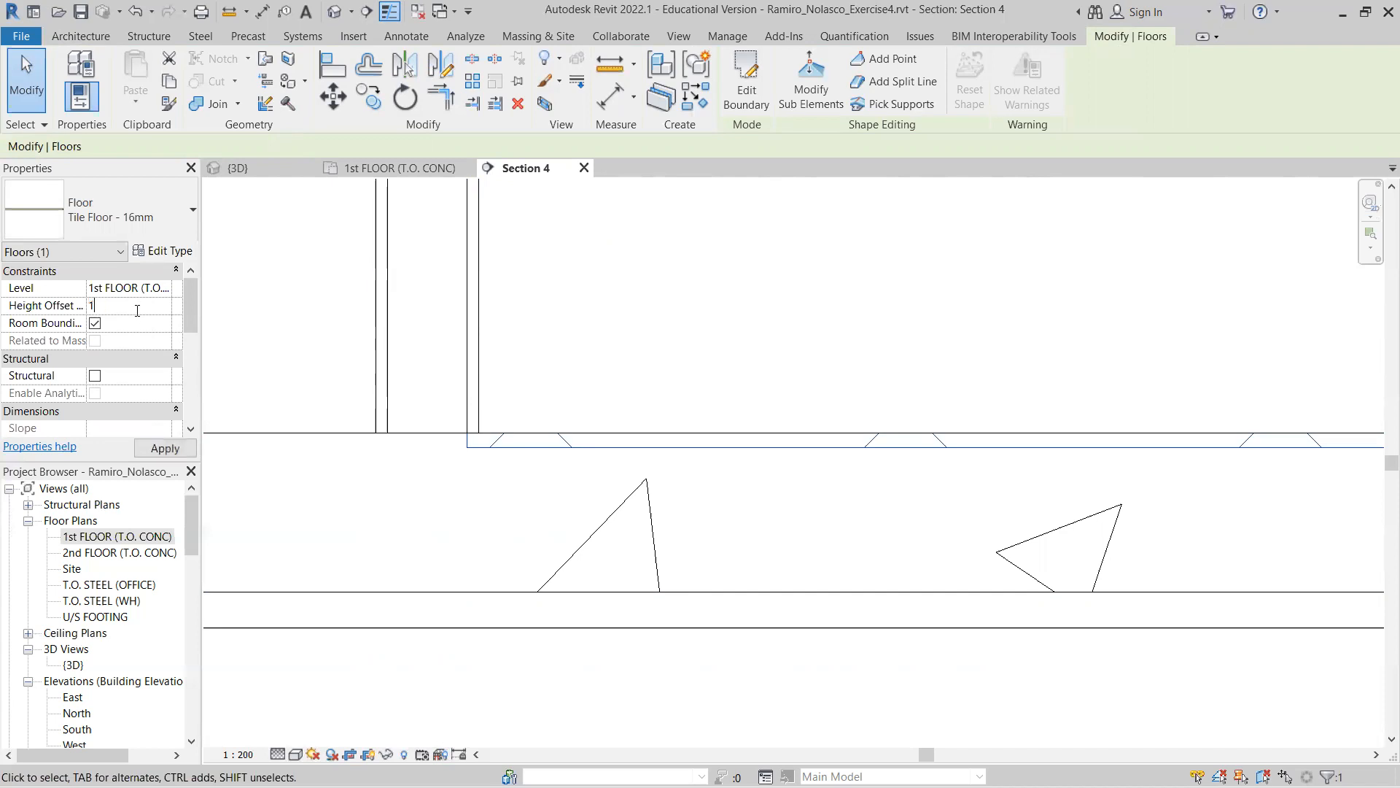
type("6")
key("Return")
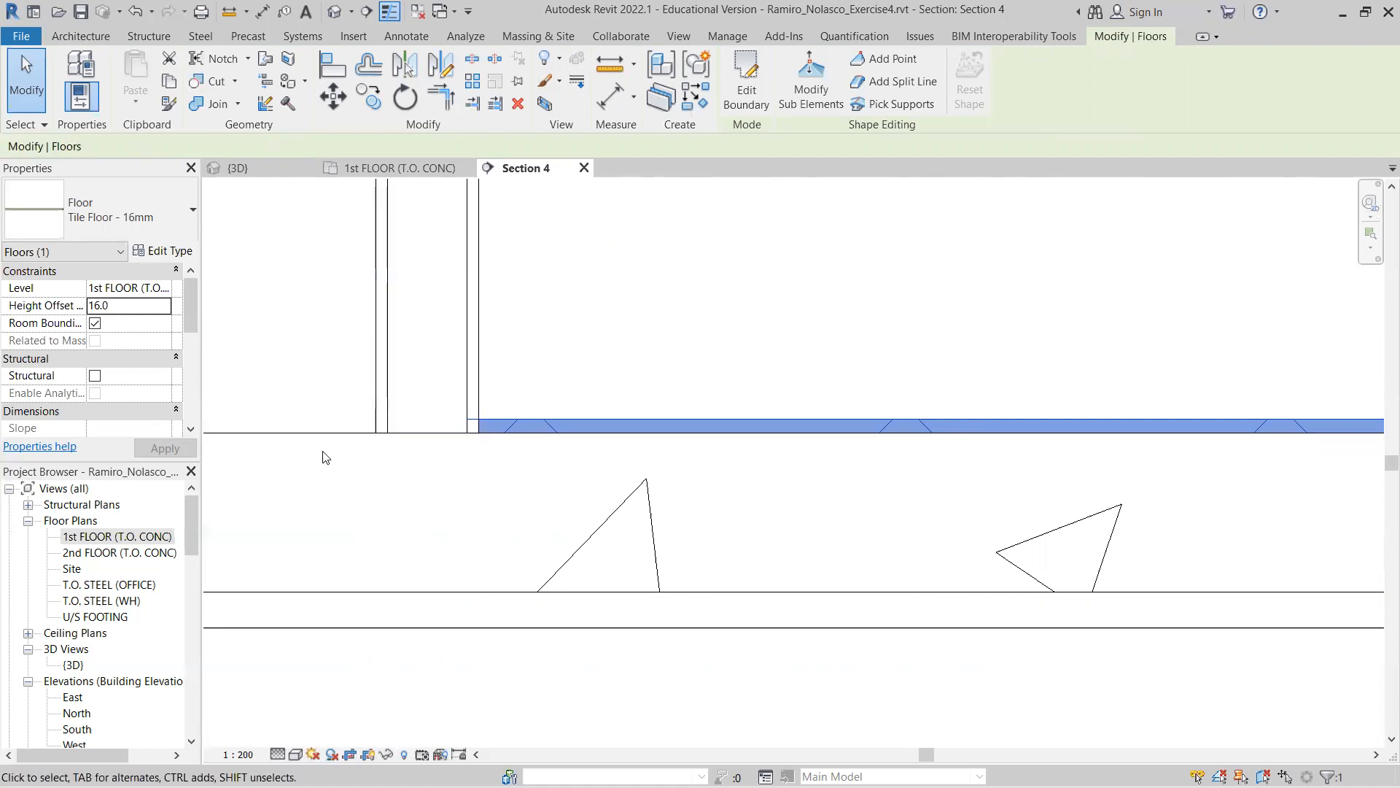
- Copy the tile floor into the right washroom, from the partition wall's layer-line endpoint to the matching layer-line endpoint on the plumbing wall
scroll(467, 503, "down", 2)
scroll(481, 518, "down", 3)
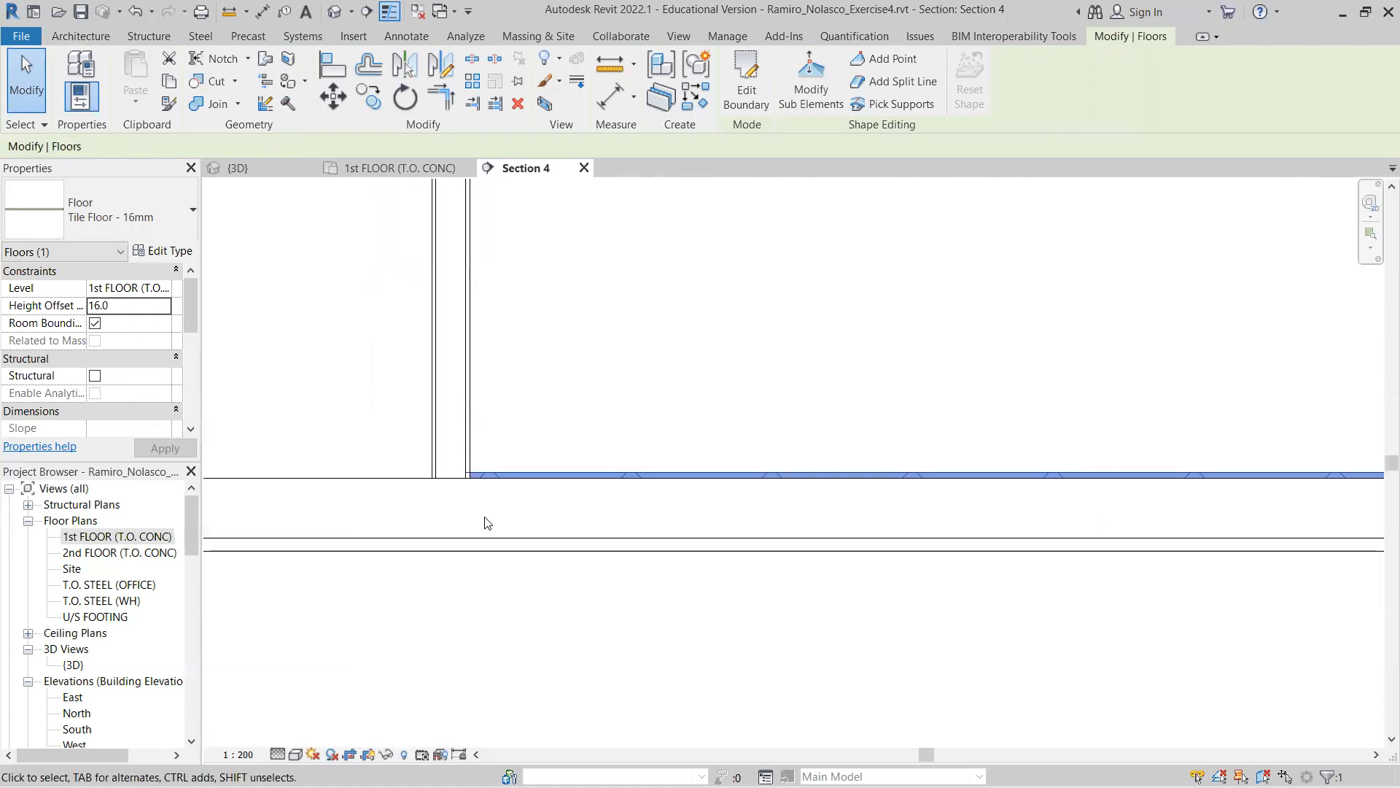
scroll(1016, 514, "up", 3)
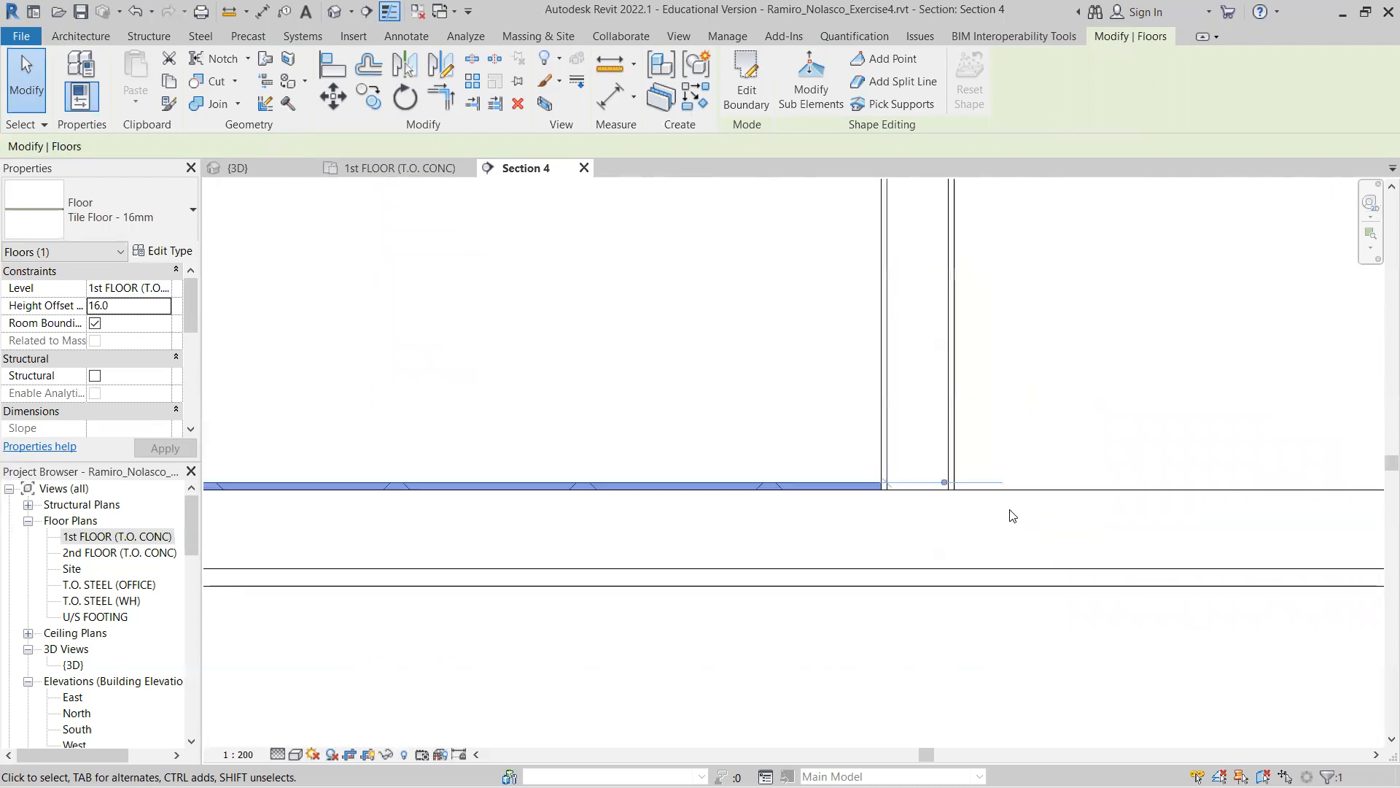
scroll(1007, 517, "down", 3)
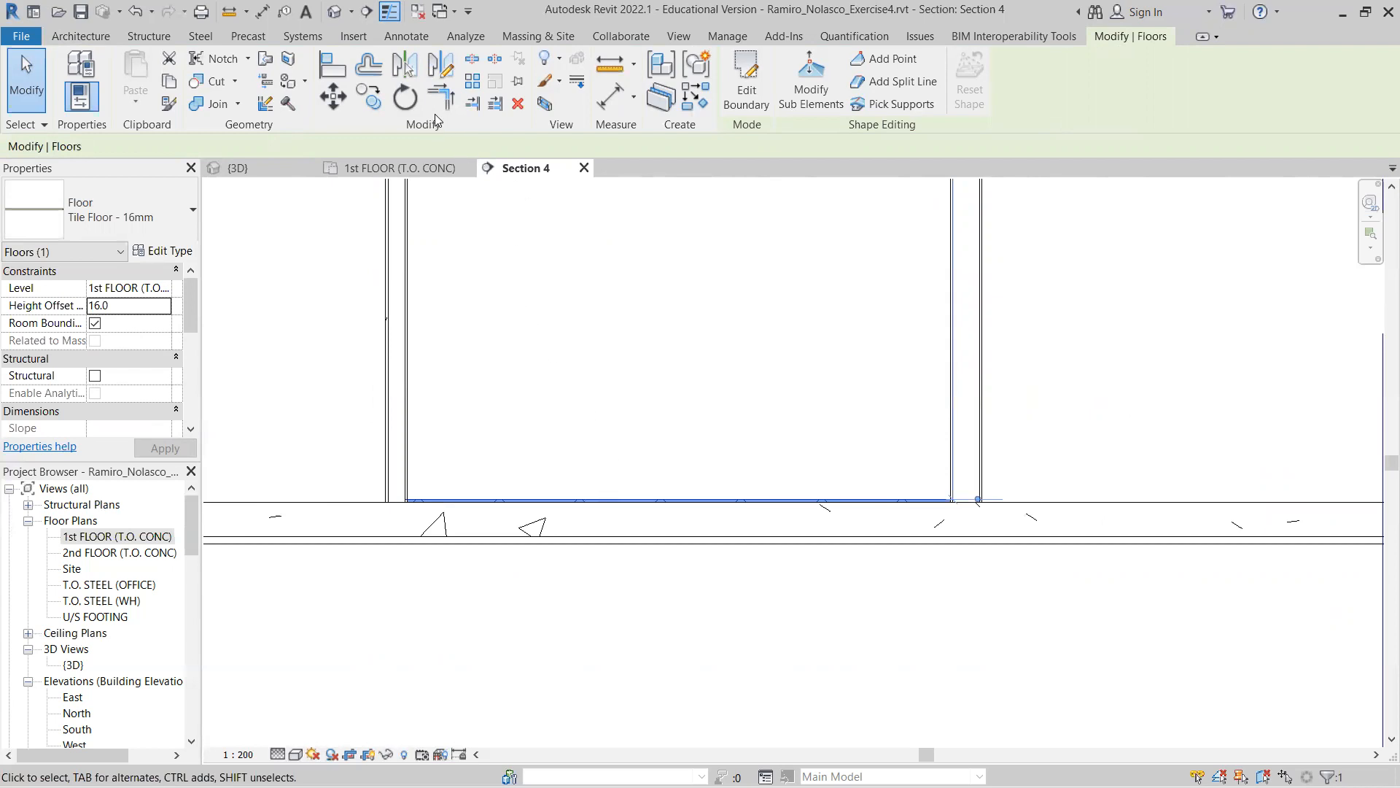
left_click(369, 96)
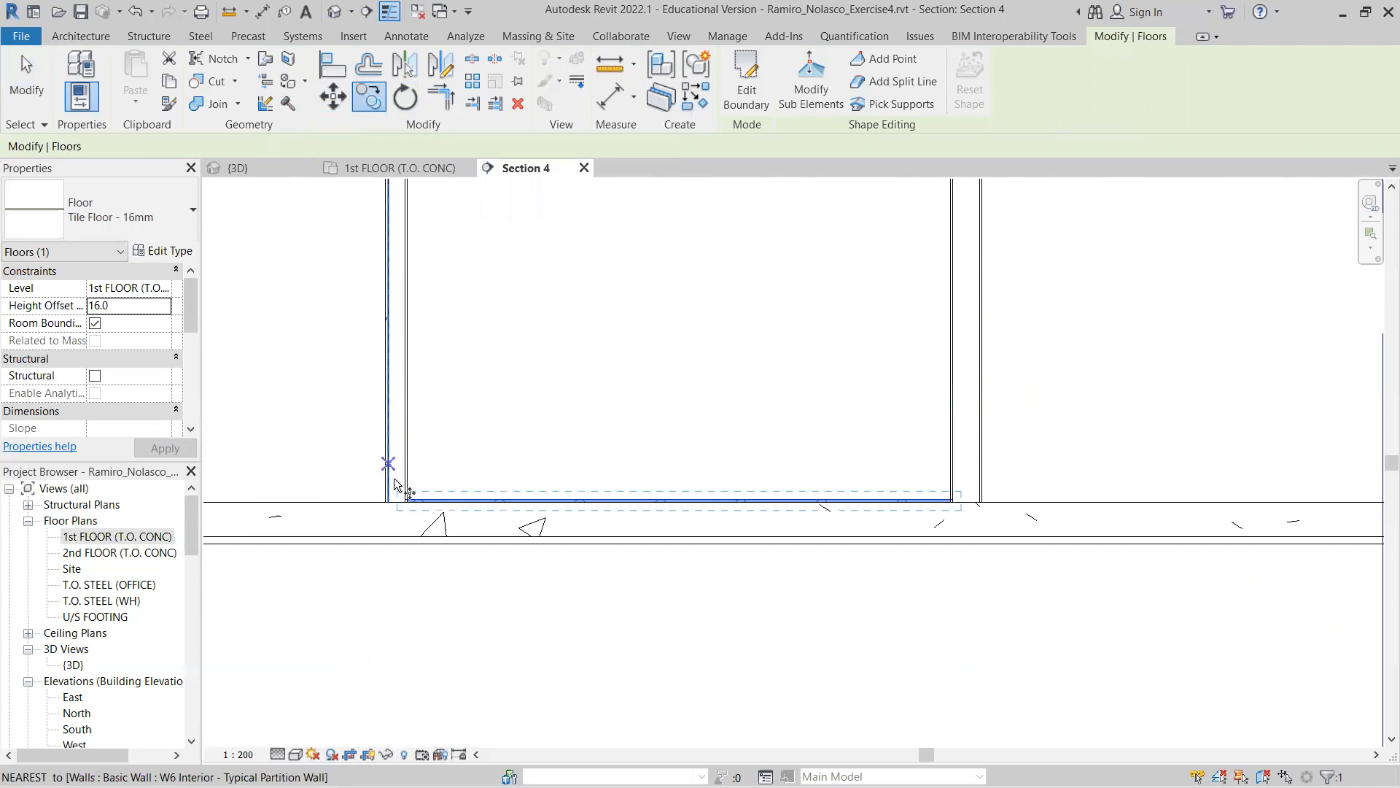
scroll(395, 485, "up", 4)
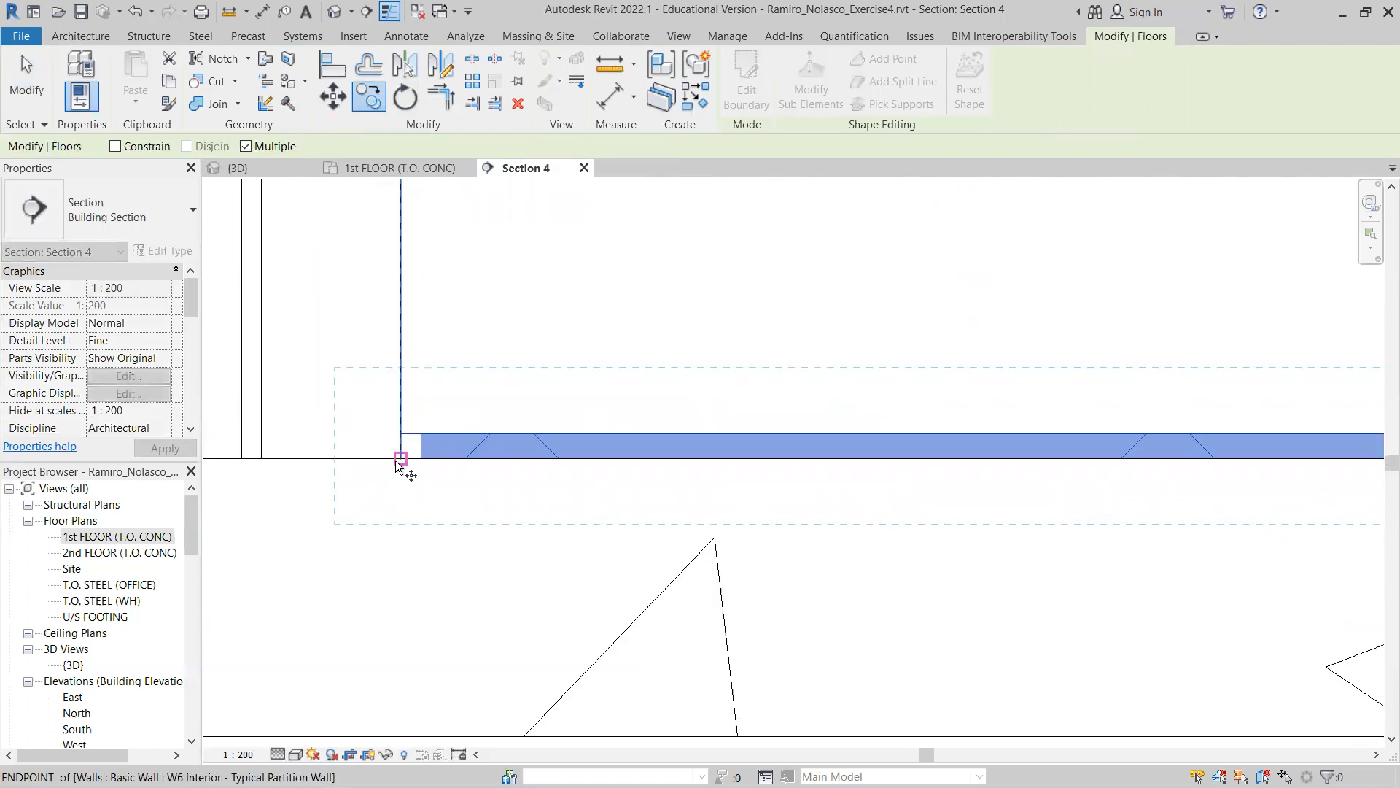
left_click(401, 461)
scroll(809, 515, "down", 5)
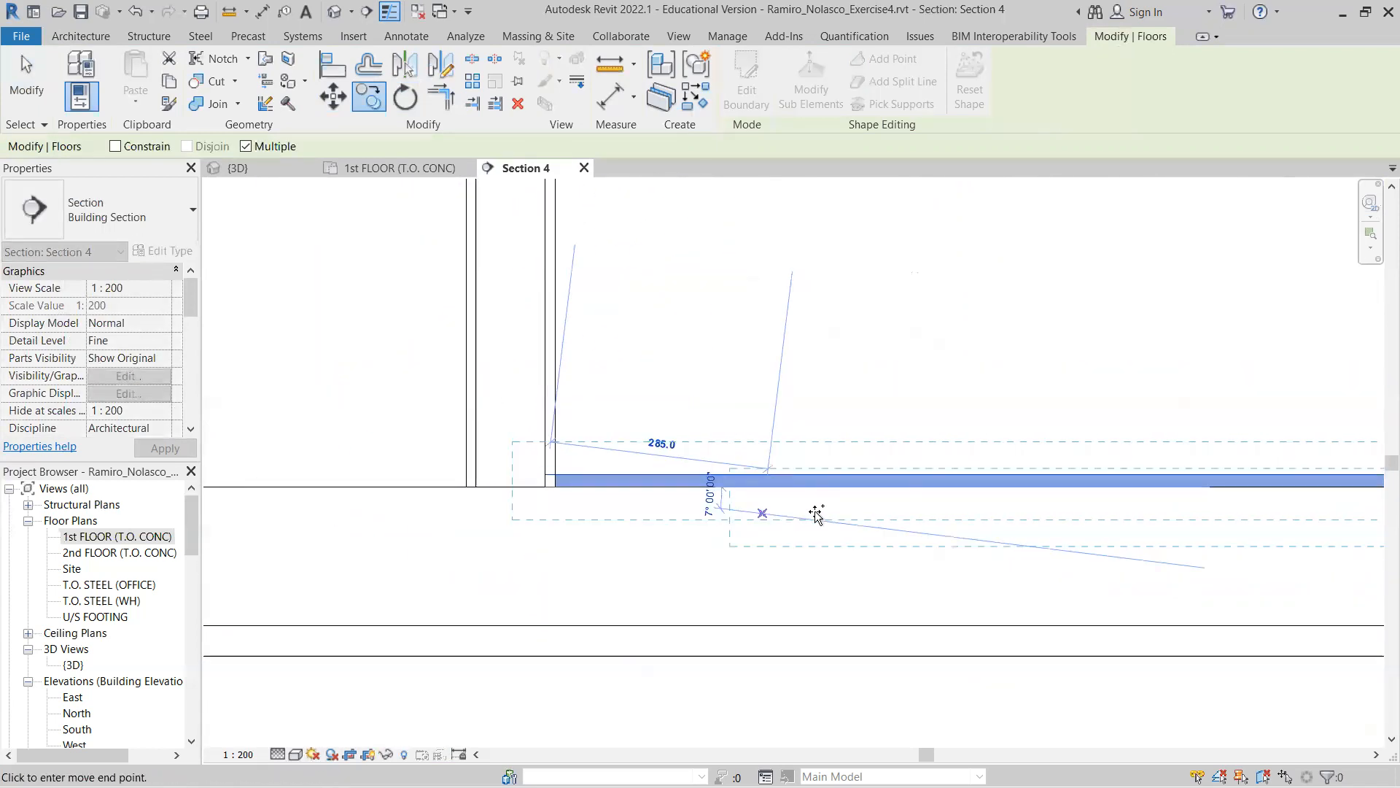
scroll(1118, 527, "down", 2)
middle_click_drag(1138, 532, 735, 500)
scroll(950, 502, "up", 2)
scroll(989, 474, "up", 5)
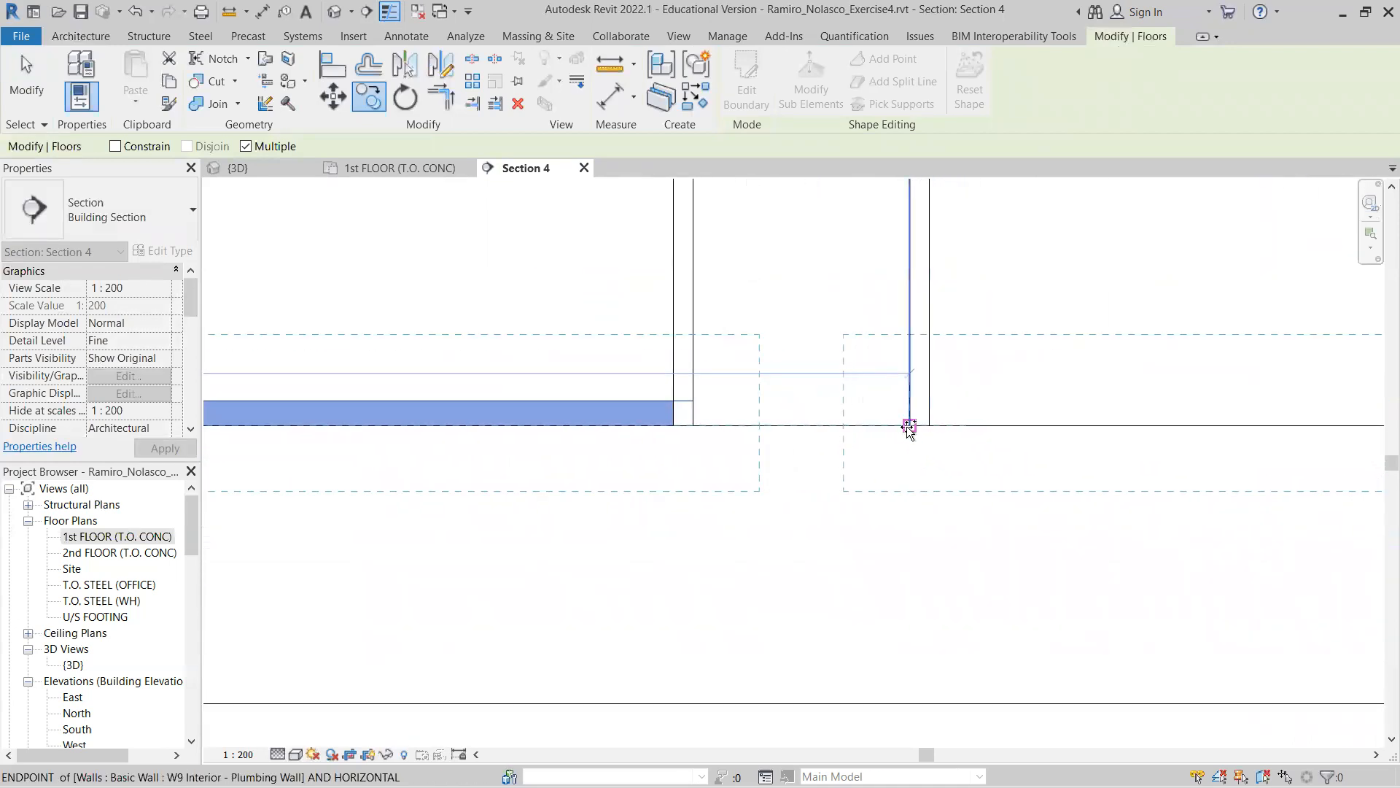
left_click(909, 425)
scroll(934, 475, "down", 3)
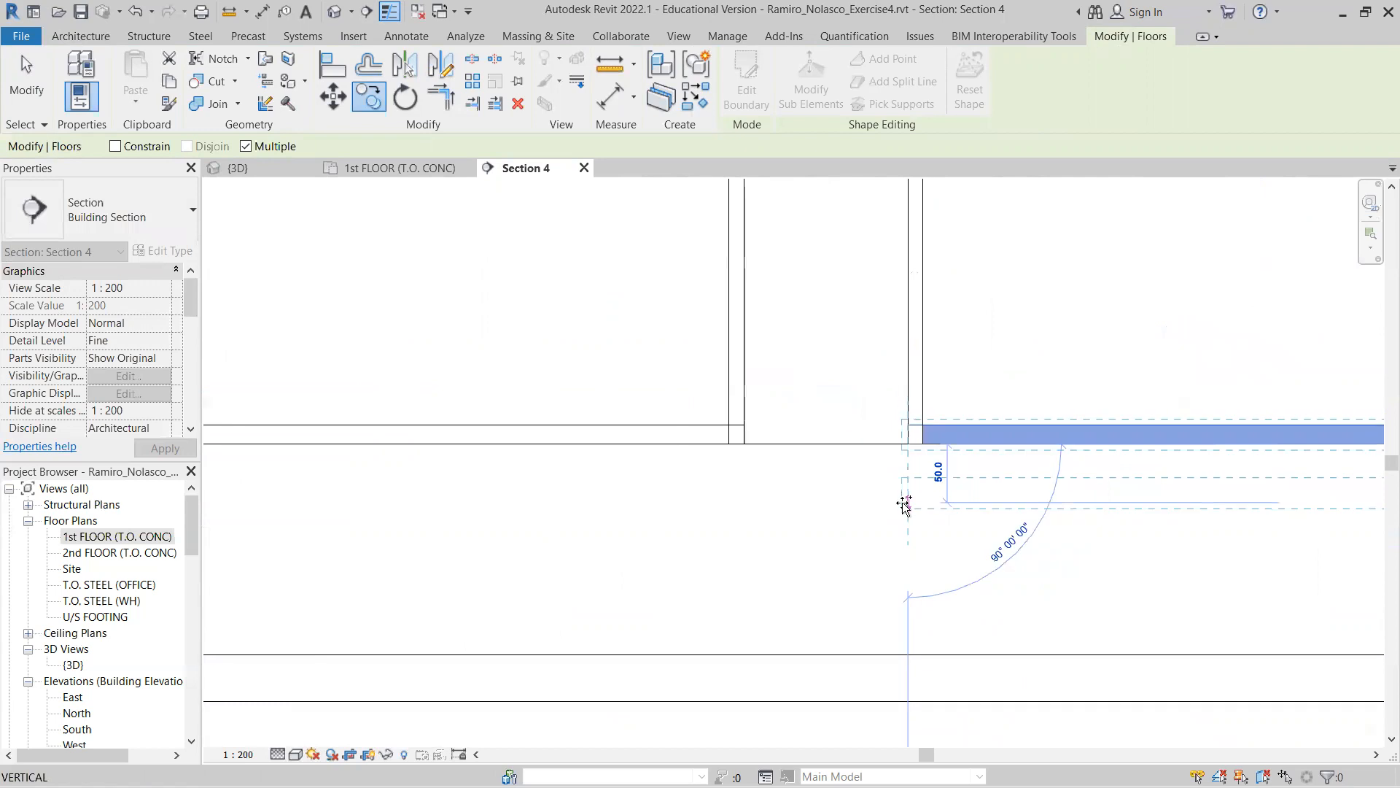
scroll(852, 467, "down", 3)
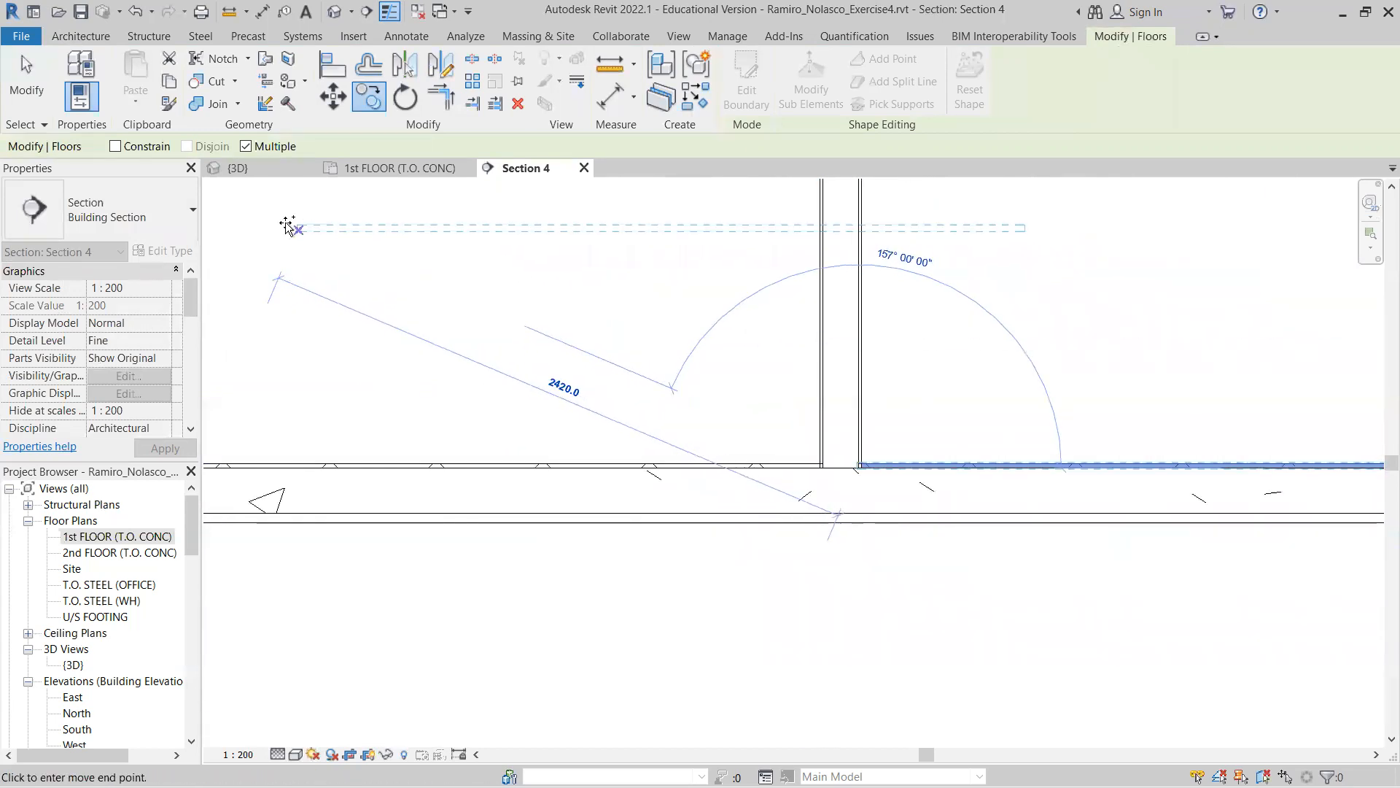
- Return to the 1st floor plan, end the copy command, and examine the copied tile floor's edge at the concrete block wall
left_click(385, 170)
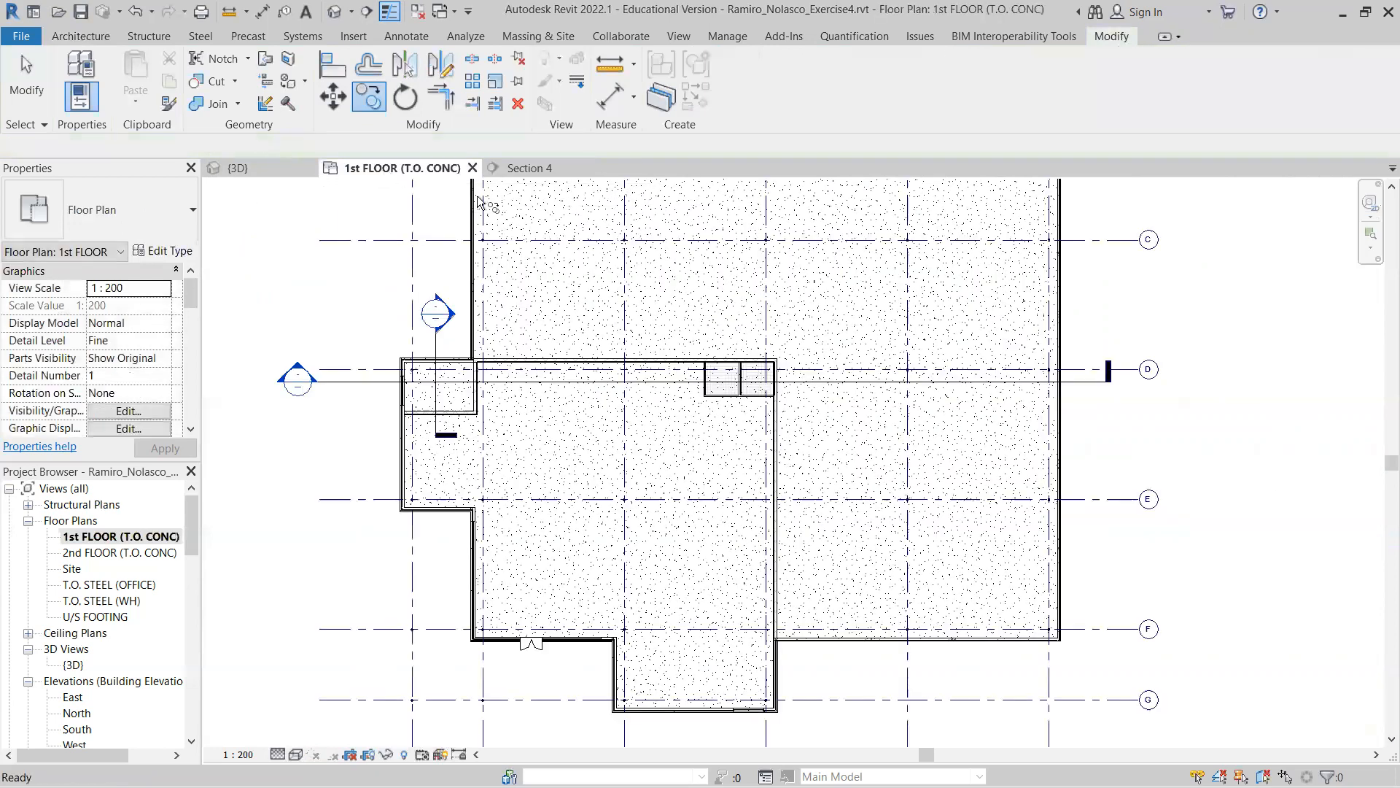
scroll(751, 374, "up", 5)
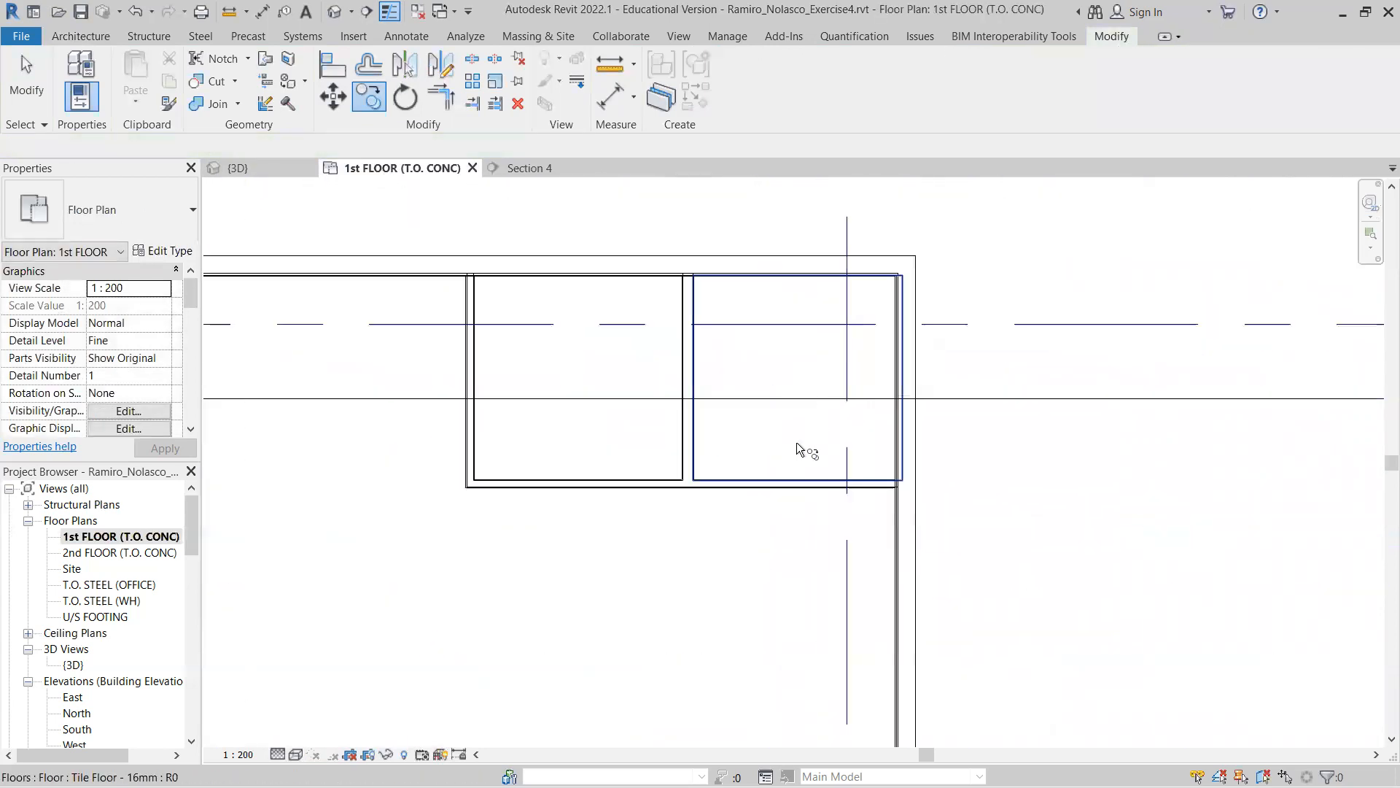
scroll(784, 351, "up", 3)
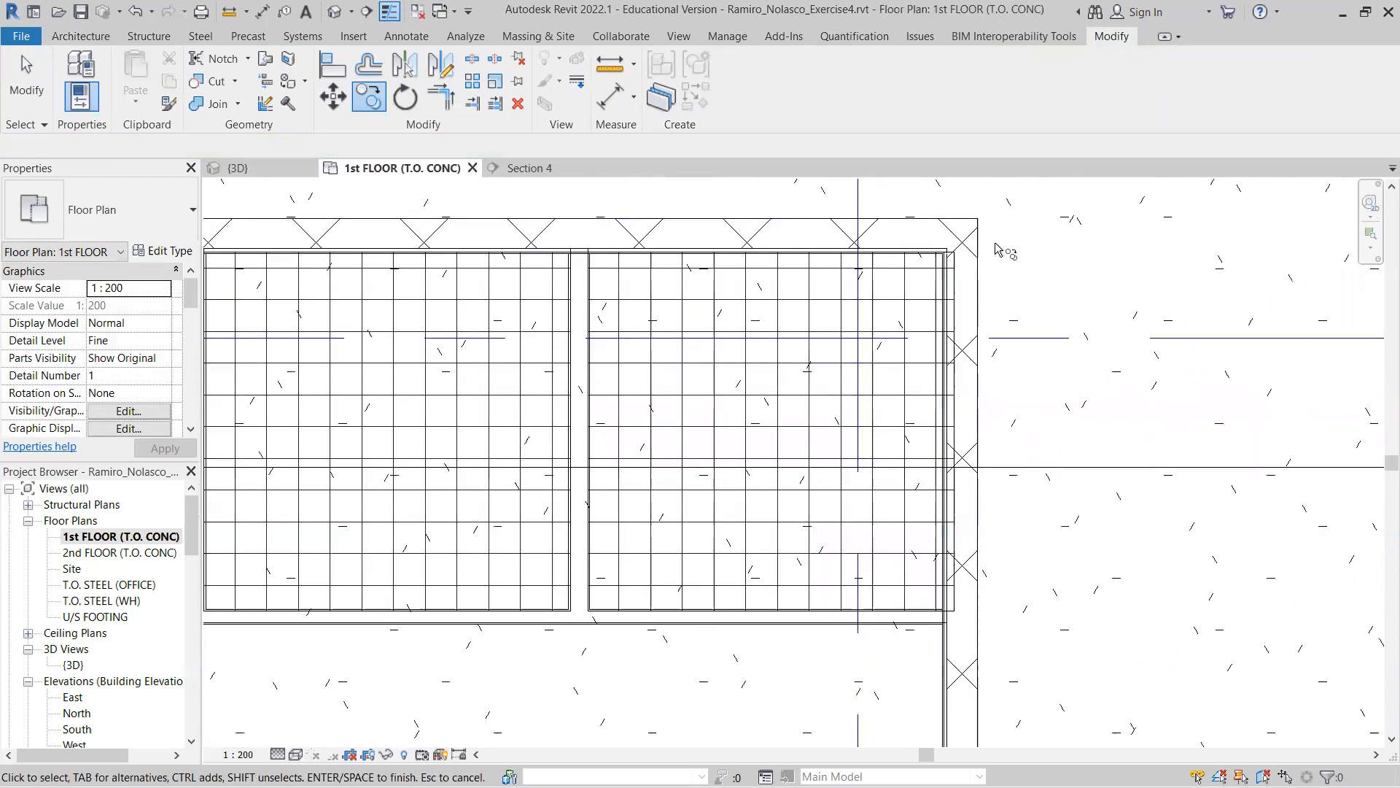
key("Escape")
scroll(905, 294, "up", 2)
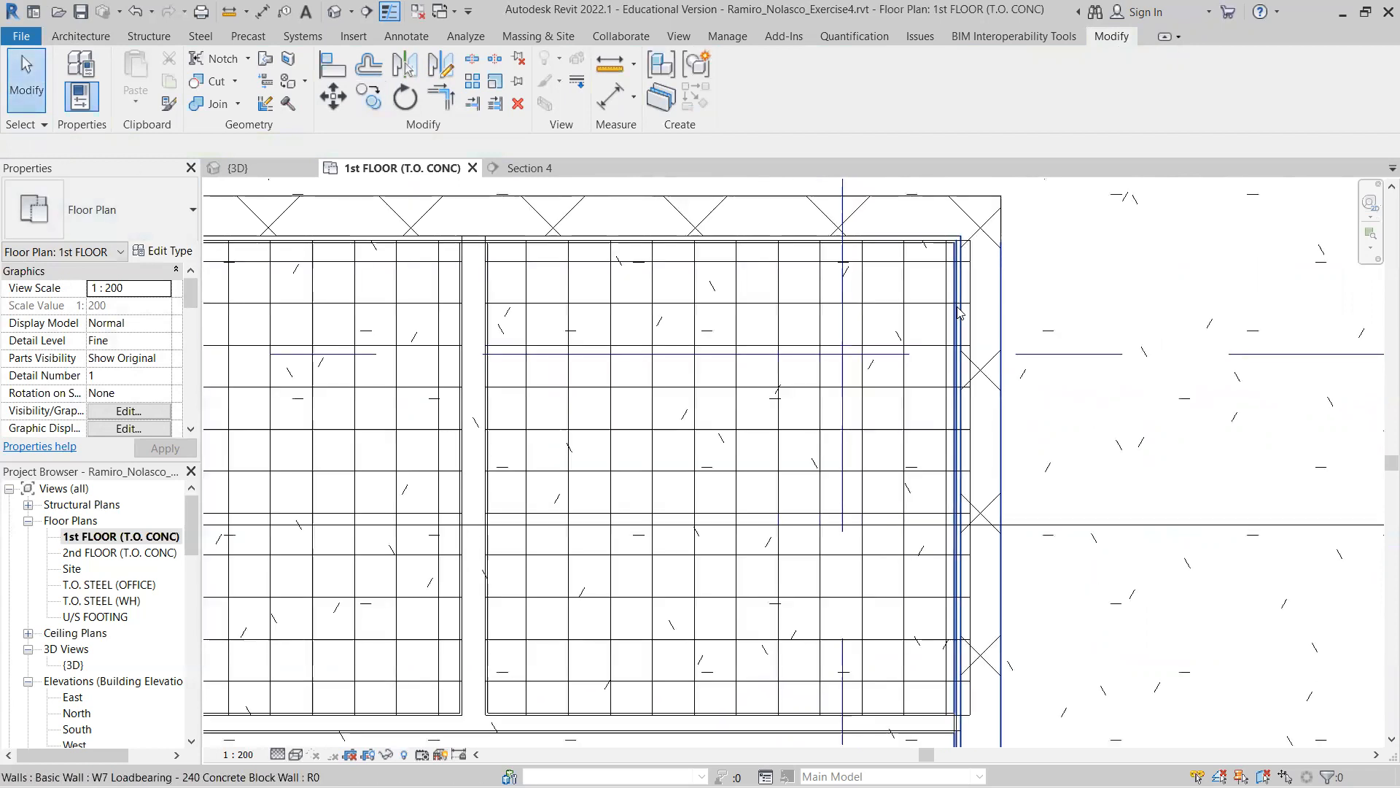
scroll(697, 463, "down", 3)
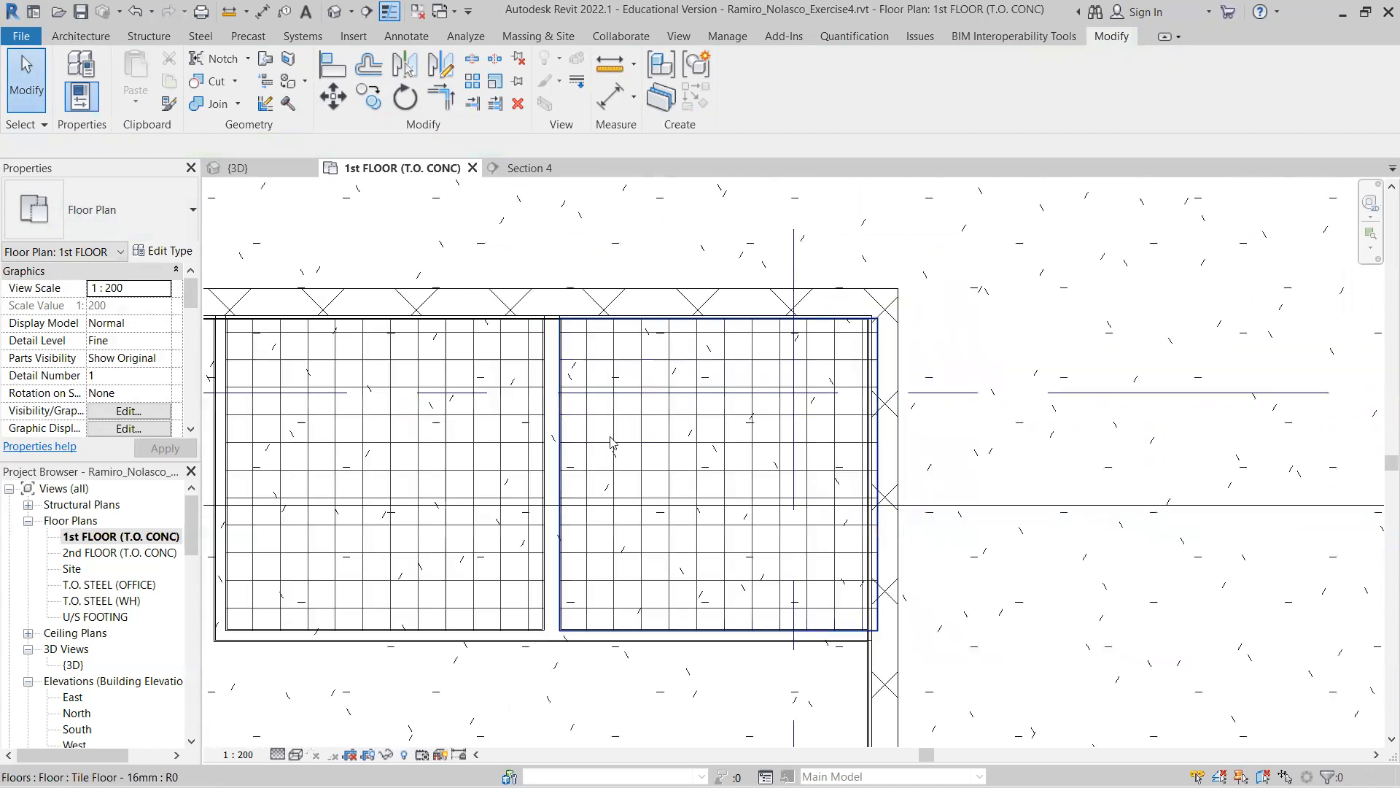
- Select the plumbing wall between the washrooms and try to move its dimension witness line from the block wall's centreline to its inner layer line
left_click(552, 416)
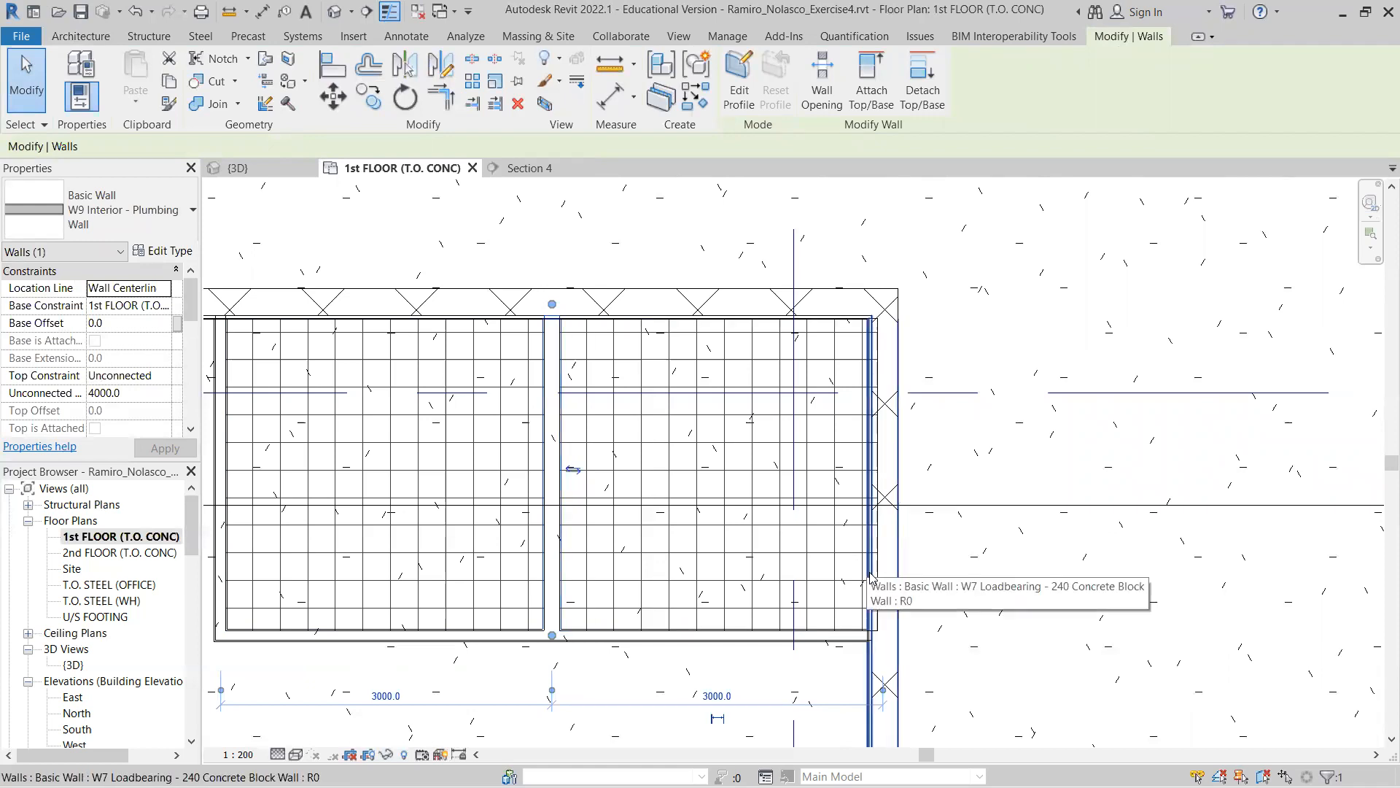
scroll(870, 731, "up", 2)
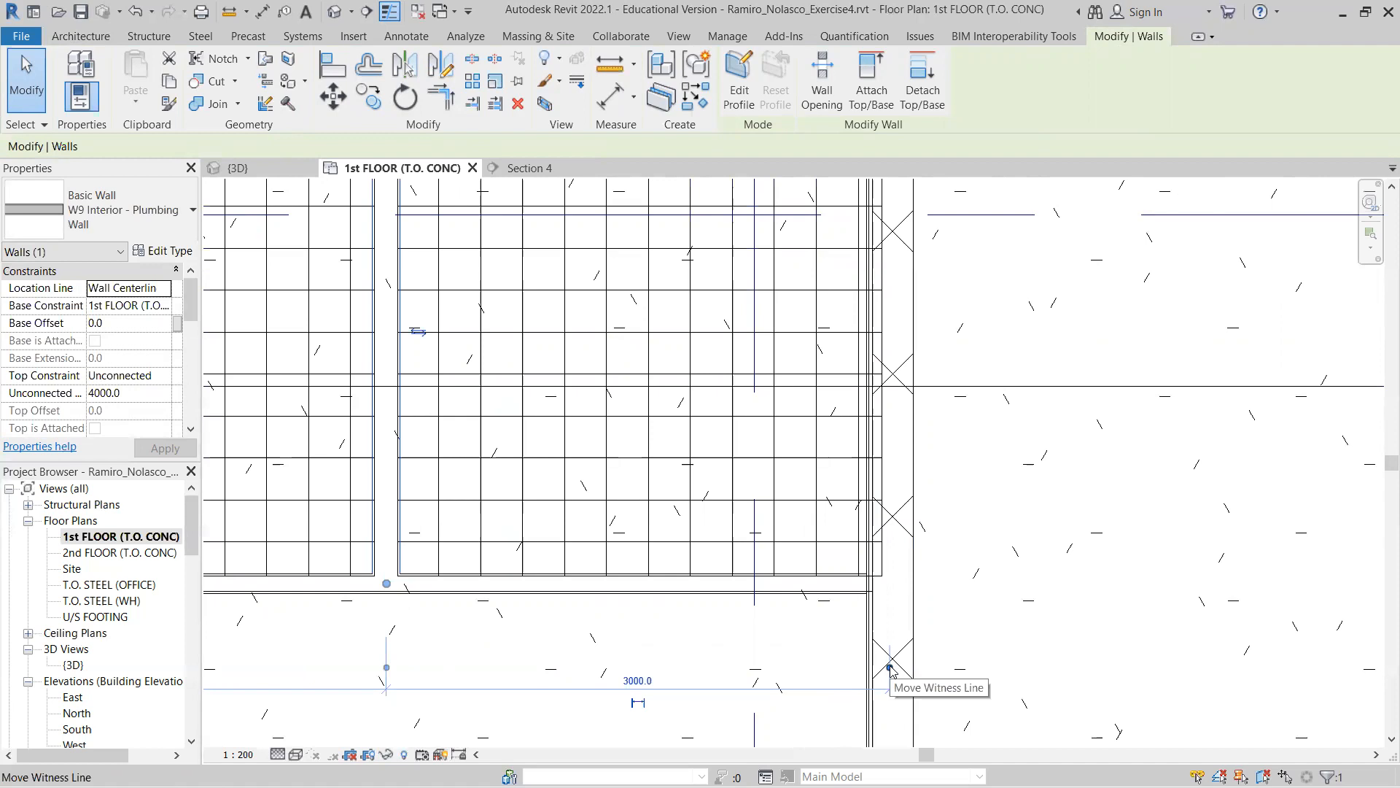
scroll(890, 668, "up", 3)
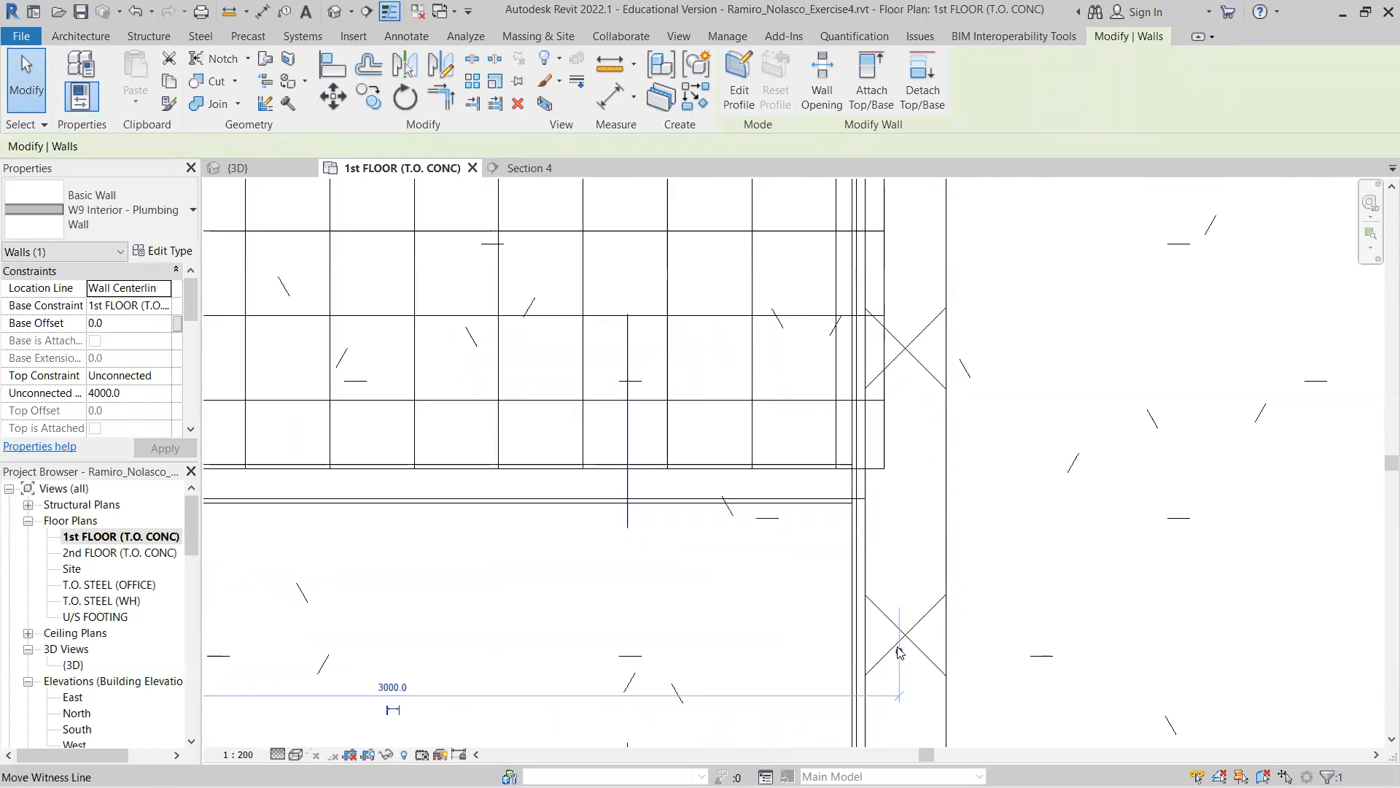
left_click_drag(900, 652, 883, 649)
left_click_drag(867, 648, 856, 576)
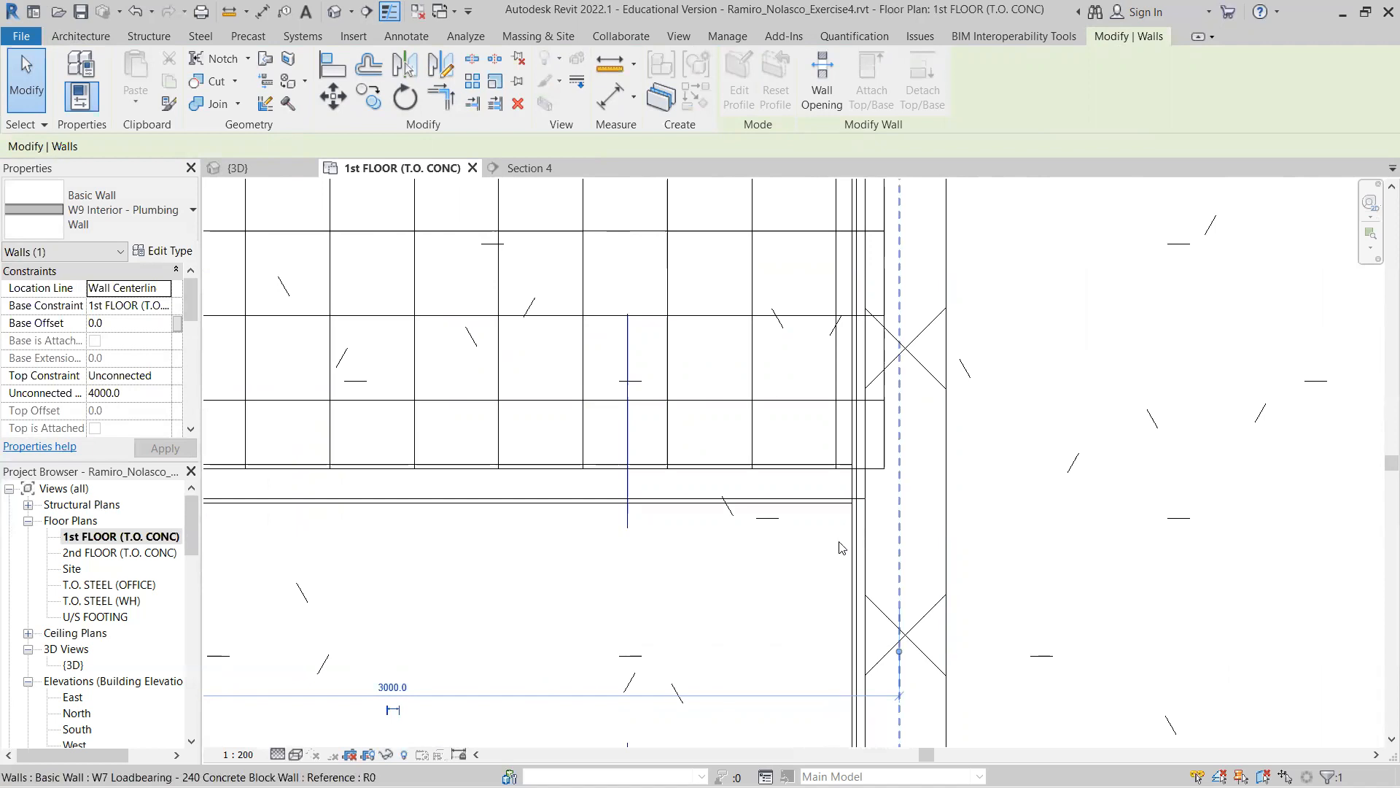
scroll(847, 561, "down", 2)
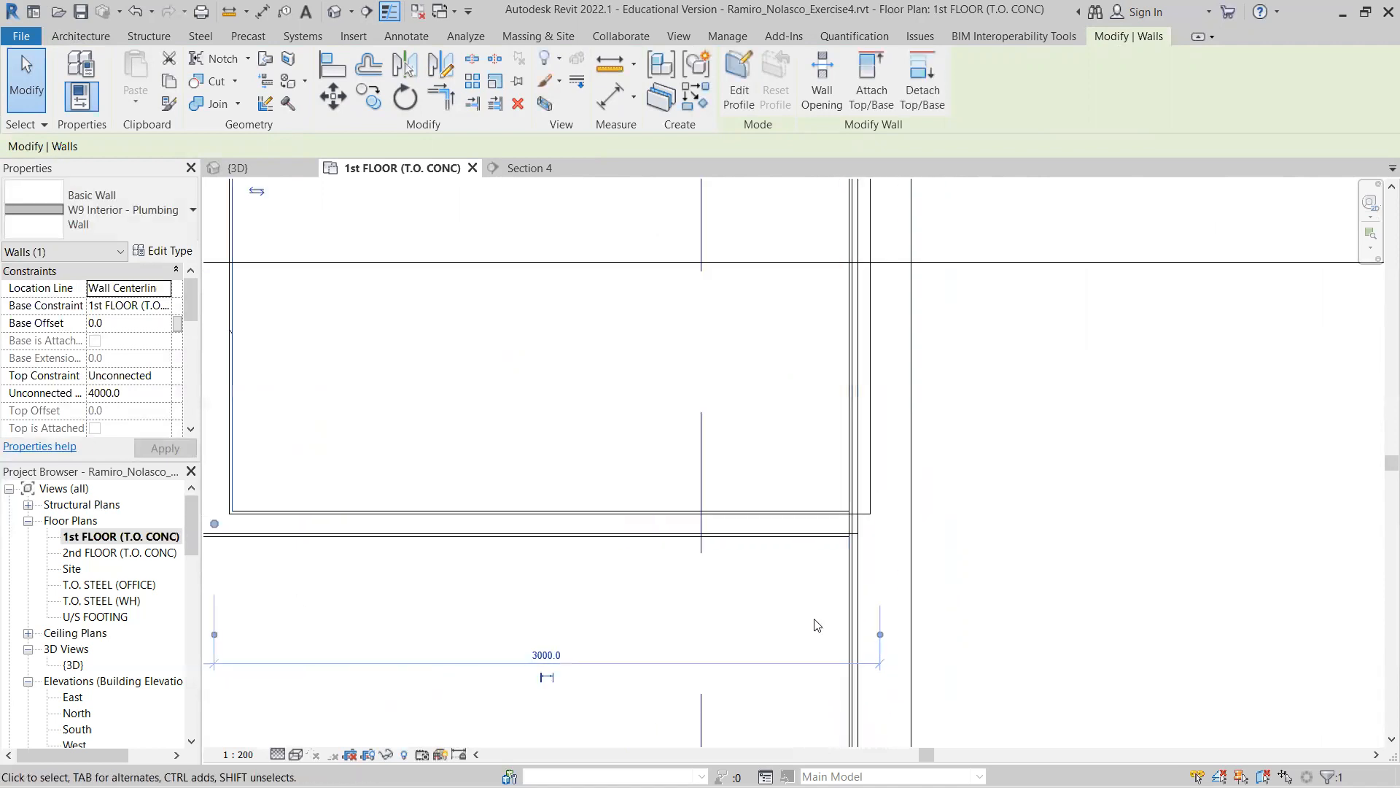
scroll(862, 695, "up", 4)
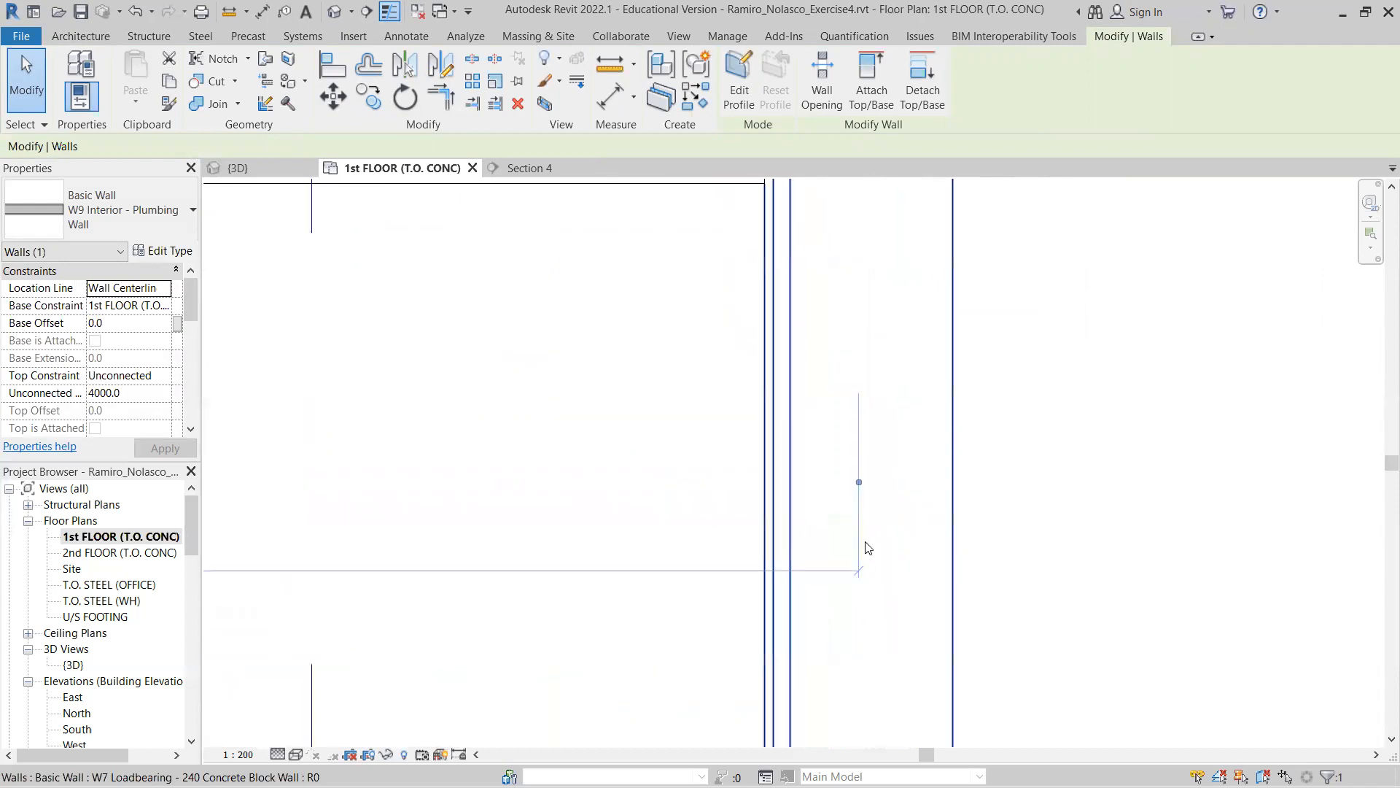
left_click_drag(861, 486, 788, 421)
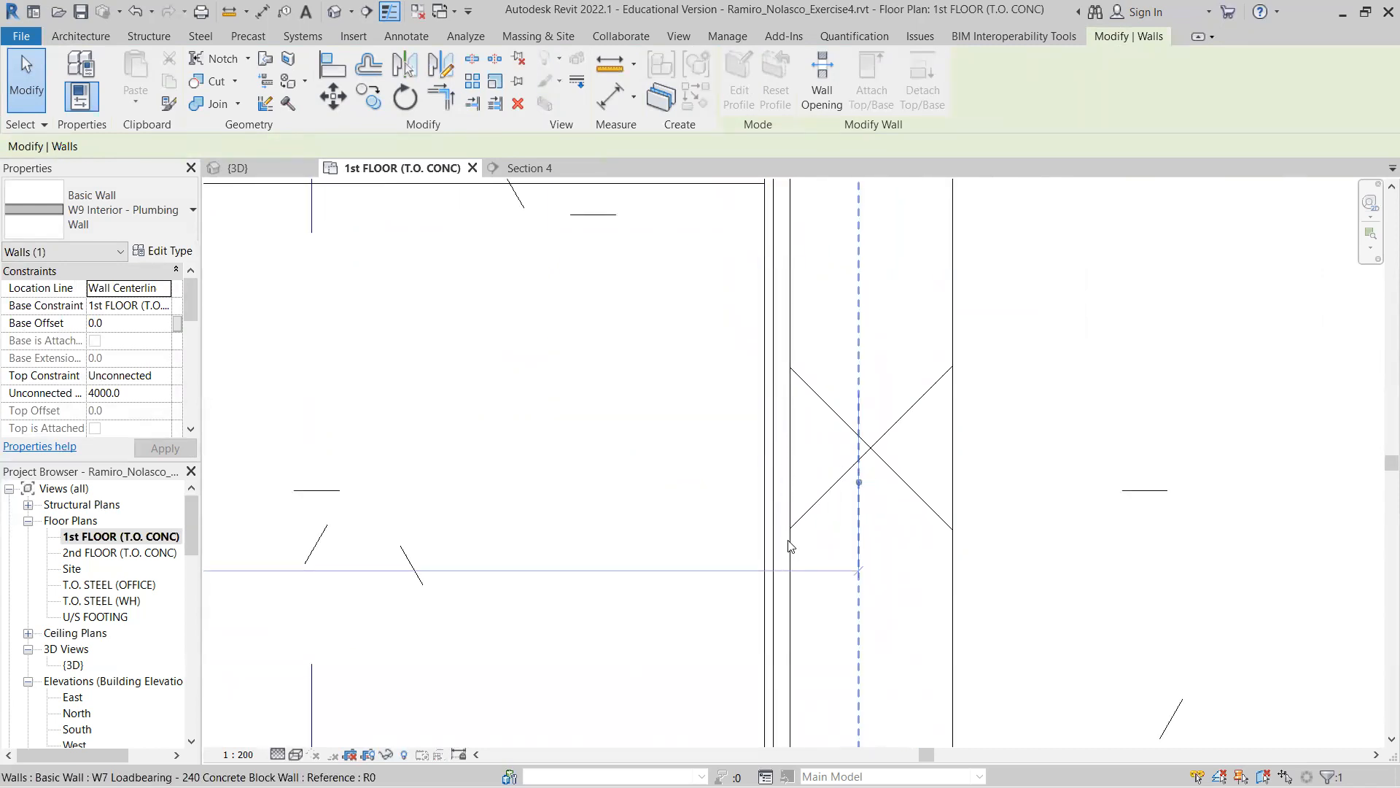
left_click_drag(788, 546, 790, 547)
scroll(824, 585, "down", 3)
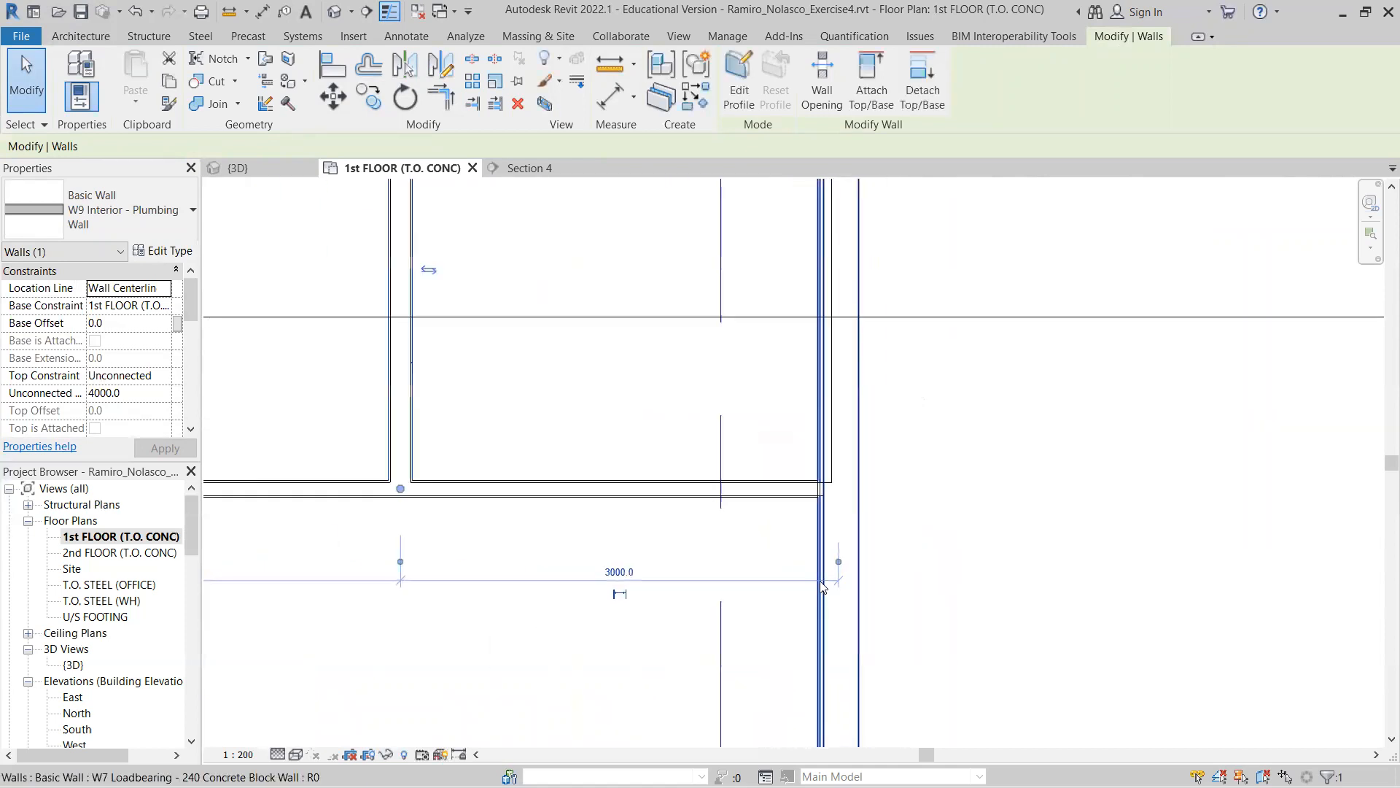
scroll(823, 585, "down", 2)
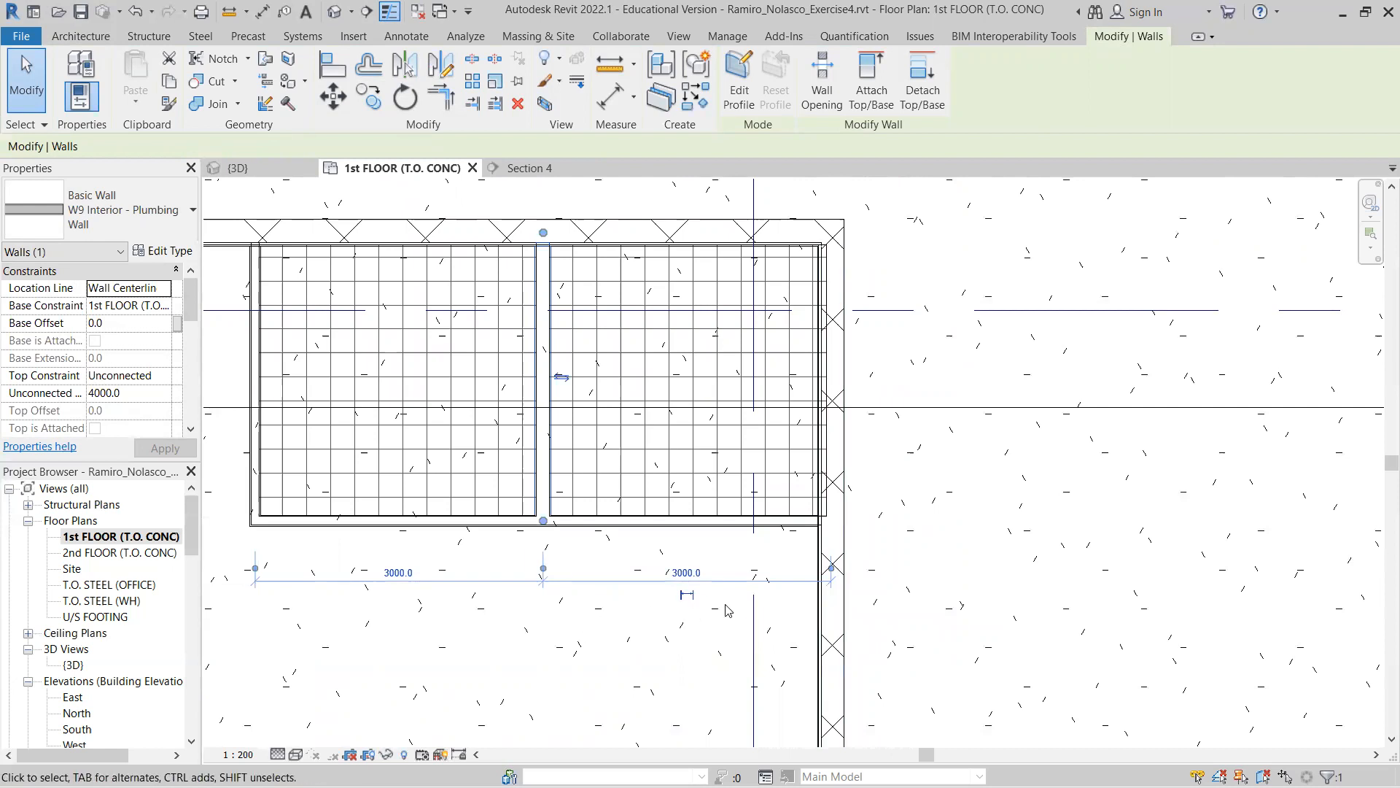
scroll(811, 602, "up", 4)
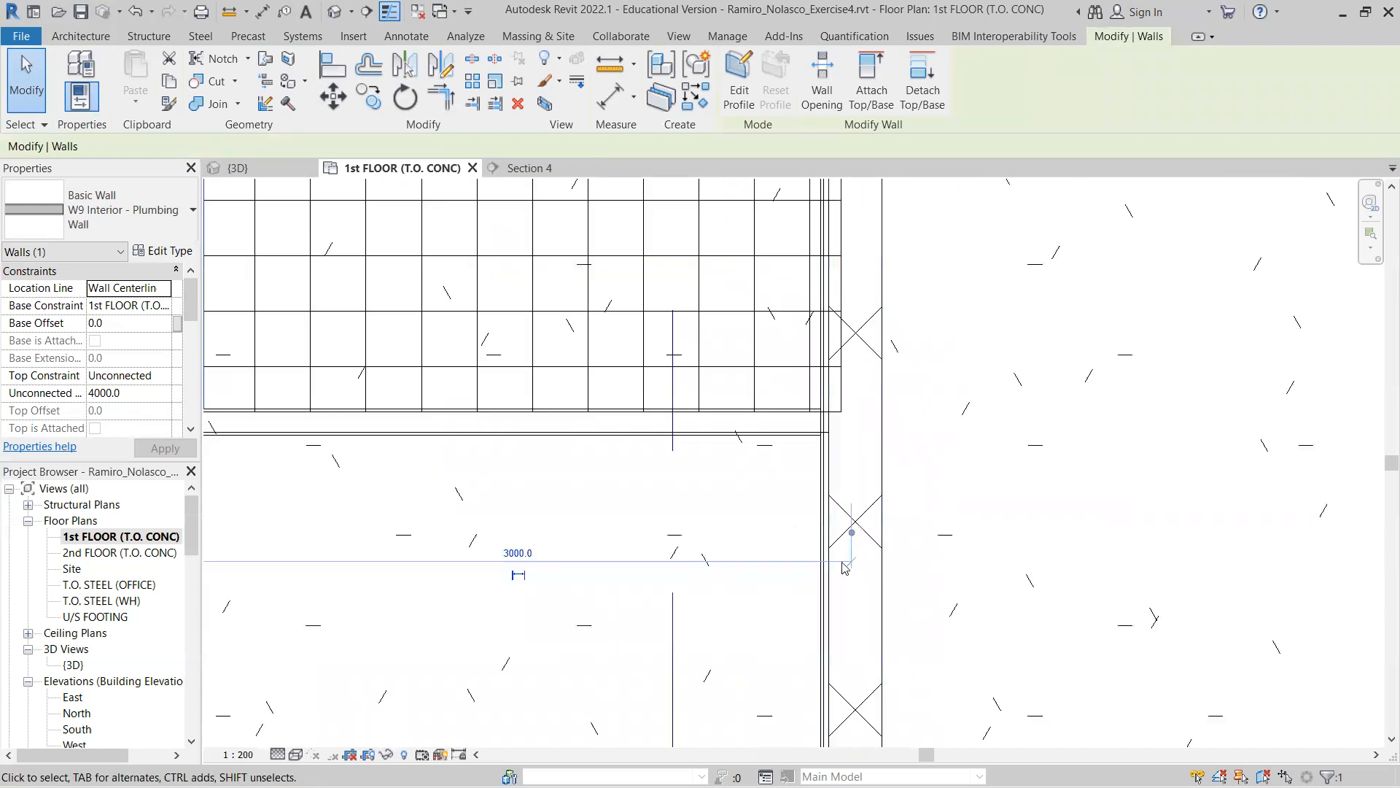
scroll(843, 565, "up", 1)
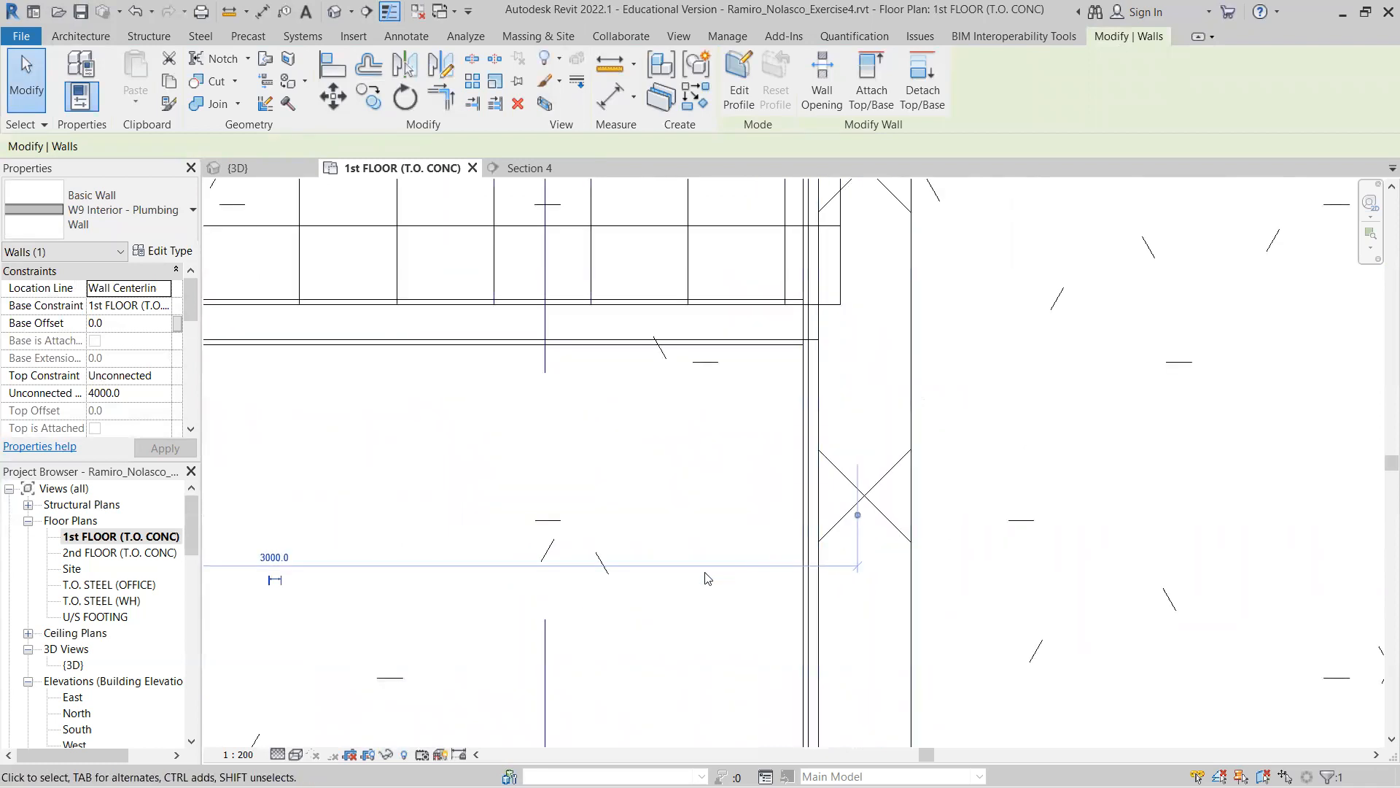
scroll(649, 572, "down", 3)
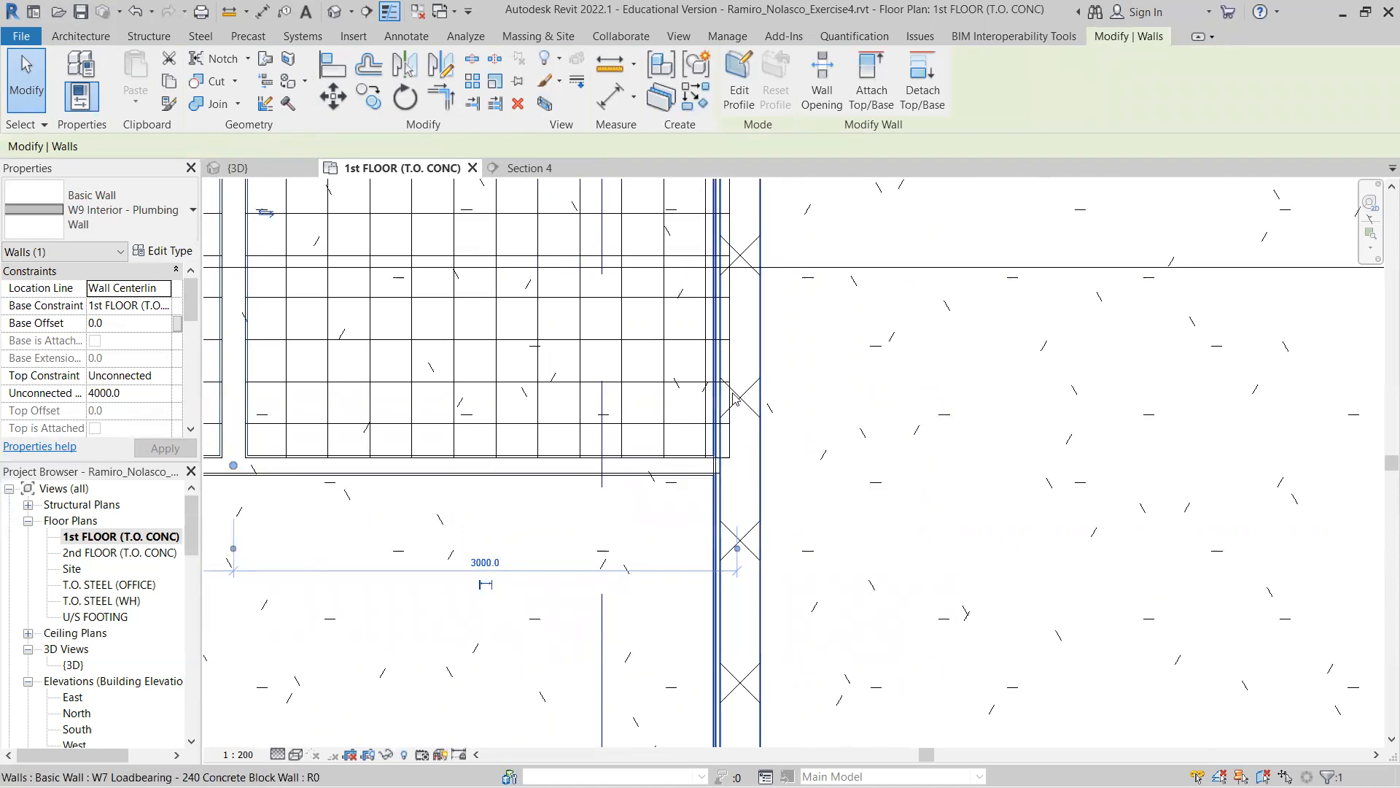
- Edit the right washroom tile floor's boundary, moving its edge out of the concrete block to the wall layer line just behind the inner finish face
left_click(684, 430)
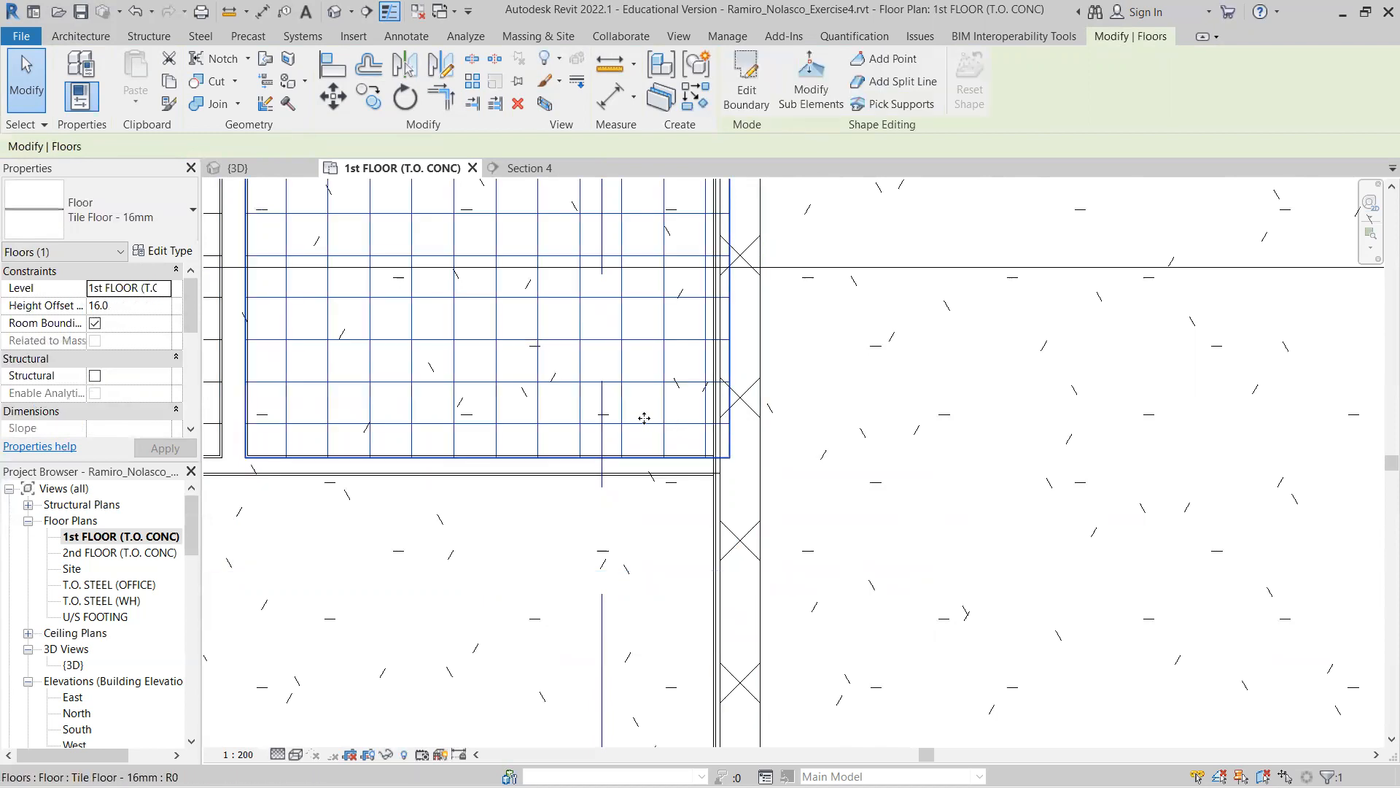
scroll(616, 360, "down", 4)
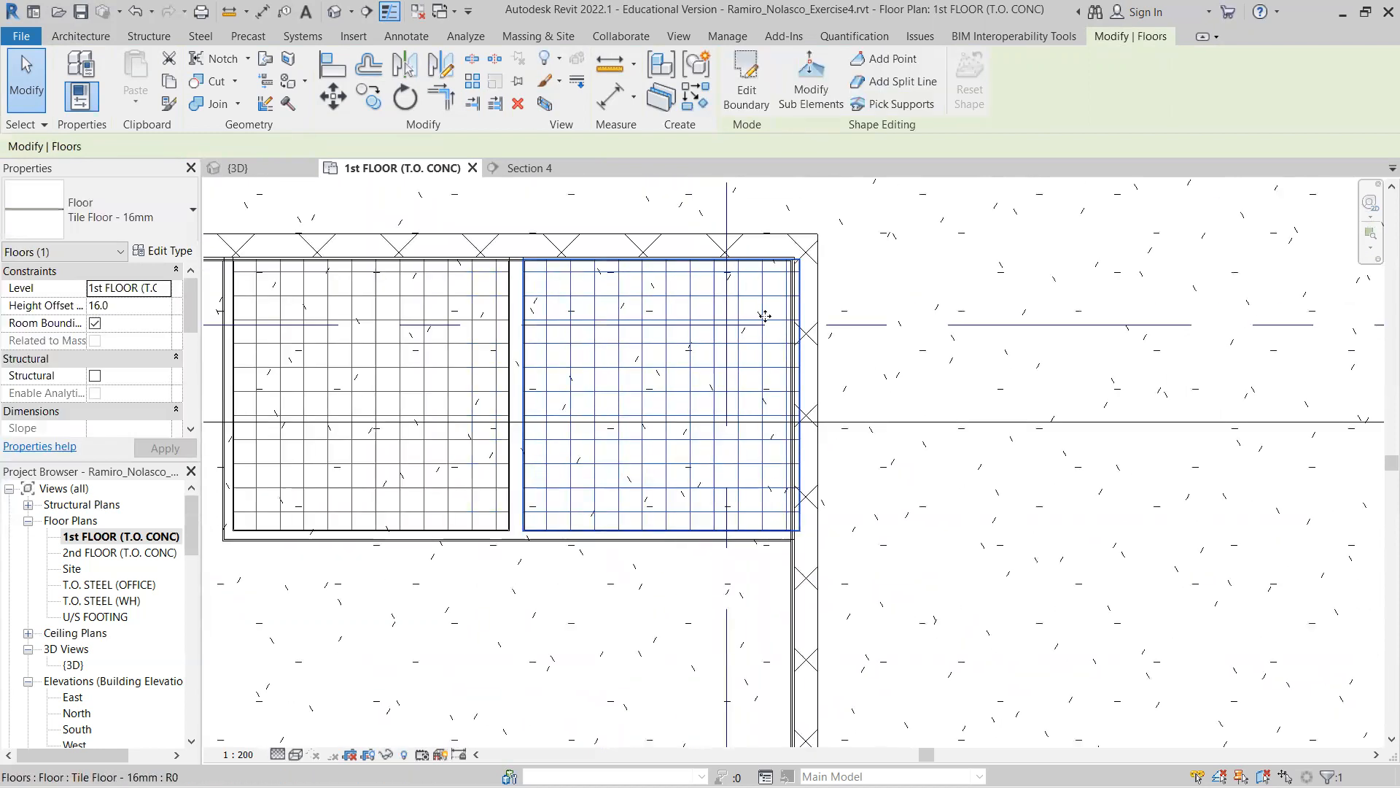
left_click(742, 93)
scroll(803, 423, "up", 4)
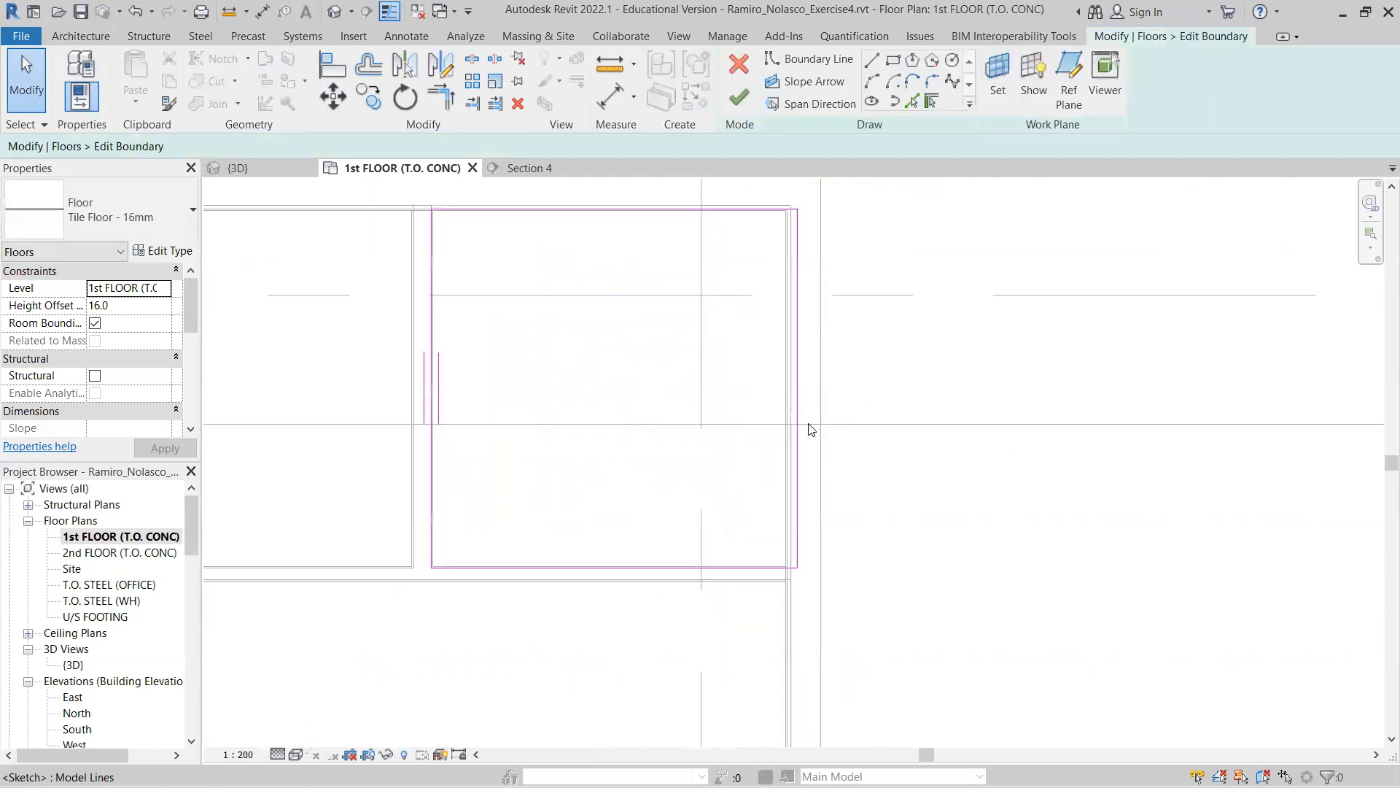
left_click(792, 386)
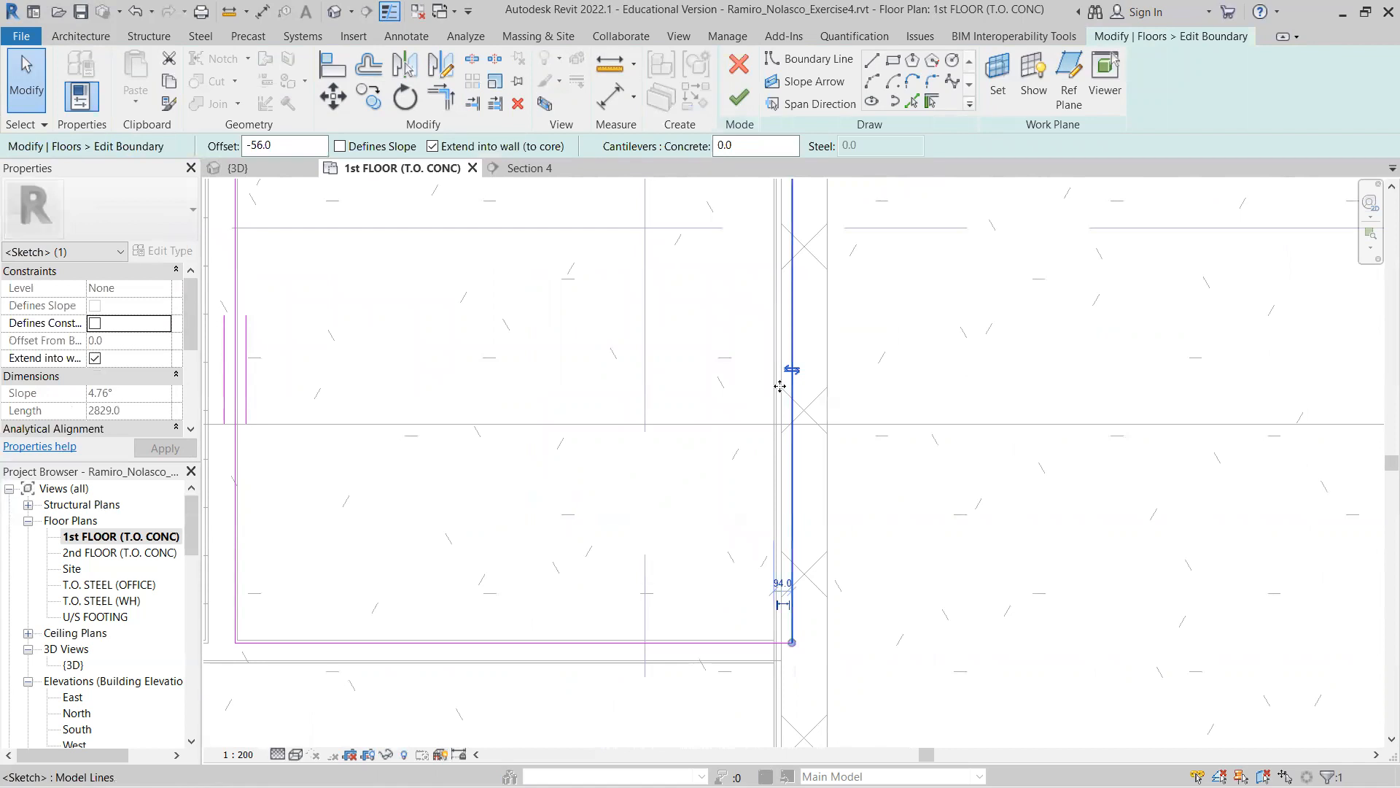
mouse_move(775, 385)
left_mouse_down()
mouse_move(754, 375)
mouse_move(782, 382)
left_mouse_up()
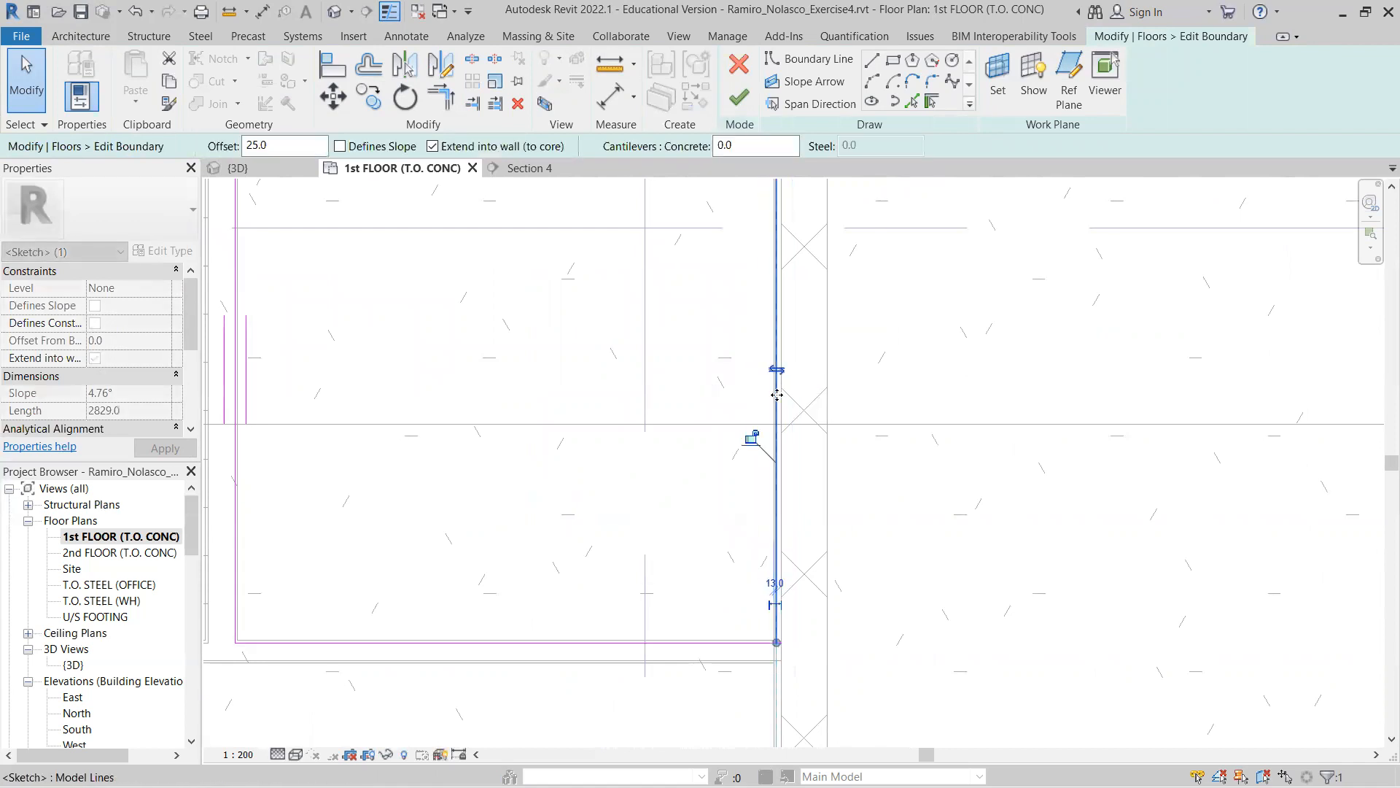
- Check the moved boundary line against the wall layers, and finish the boundary edit without joining and cutting the overlapping walls
scroll(730, 467, "up", 4)
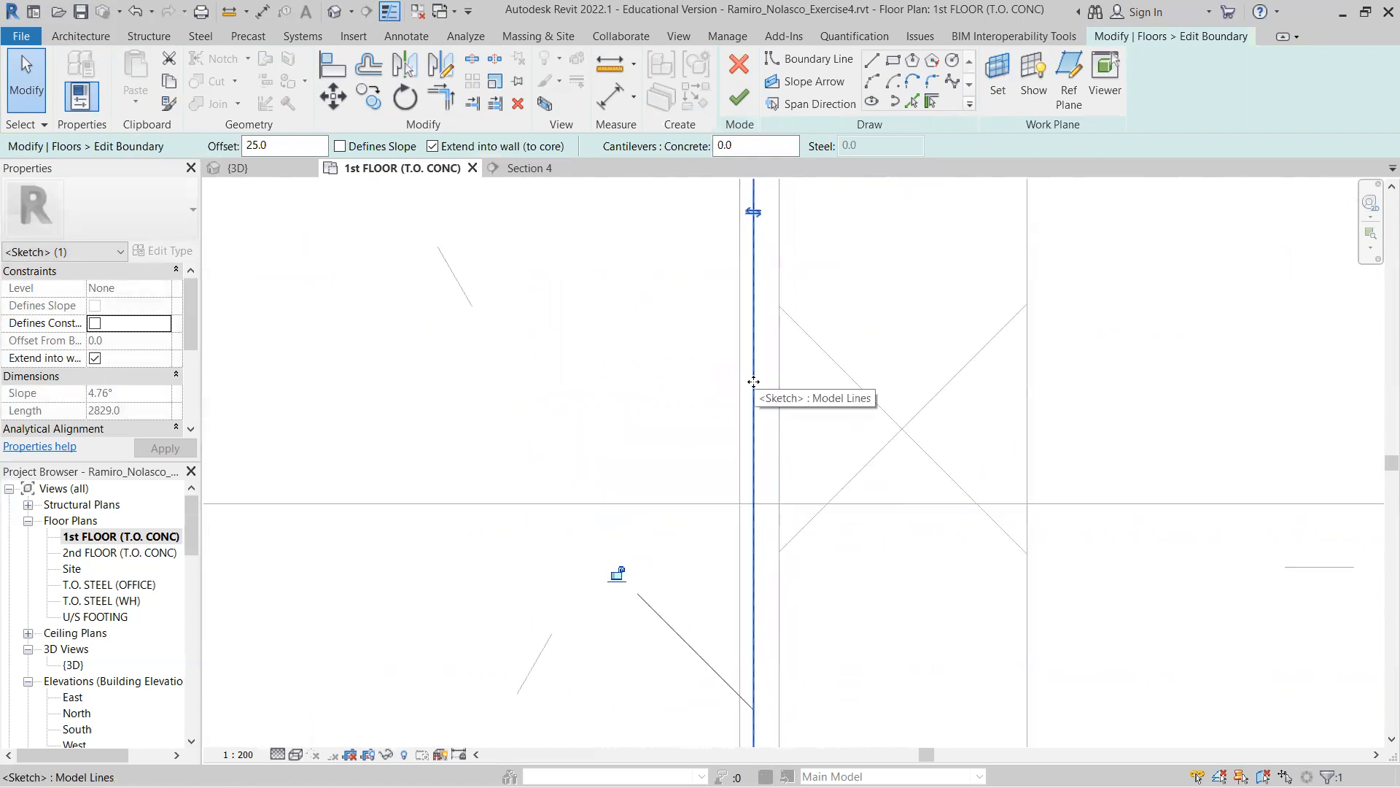
scroll(839, 487, "down", 4)
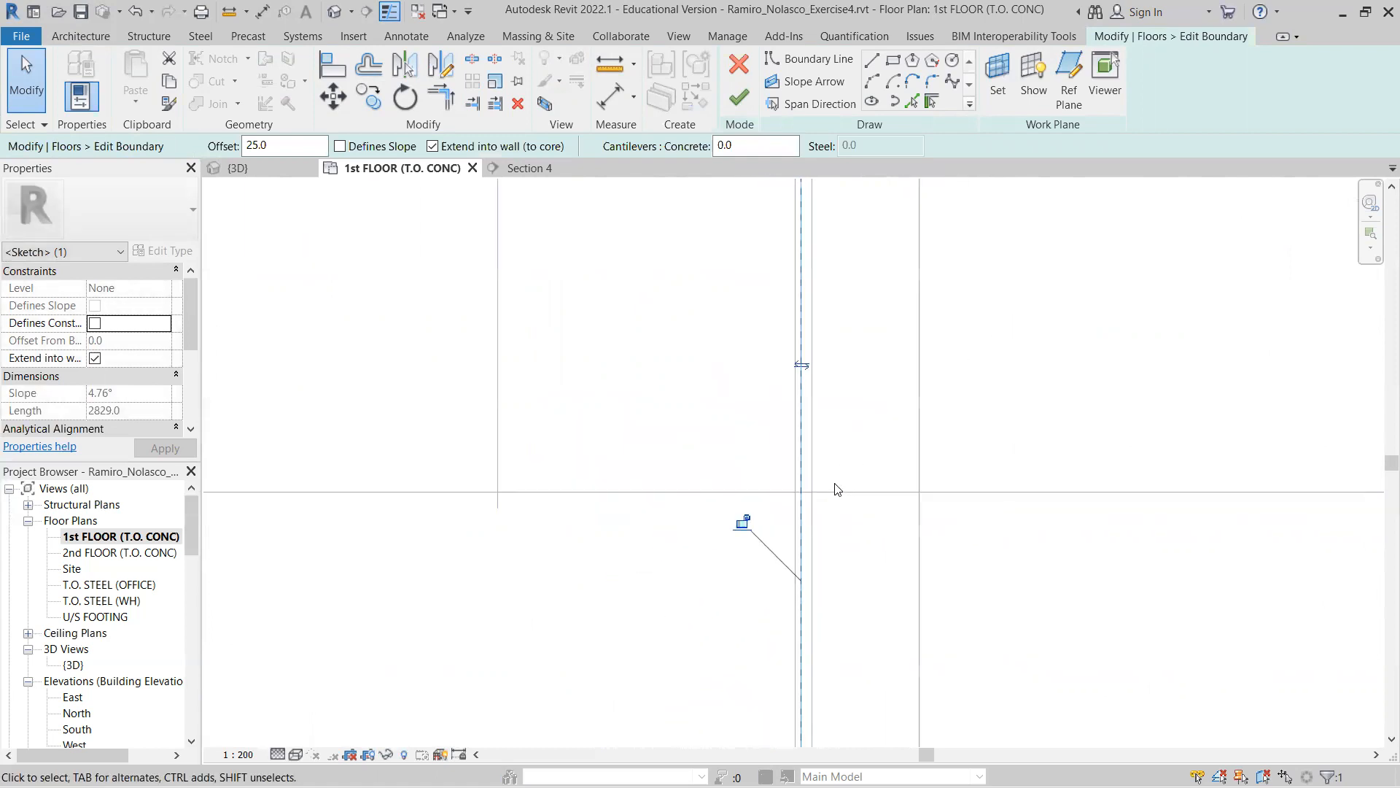
scroll(828, 711, "up", 3)
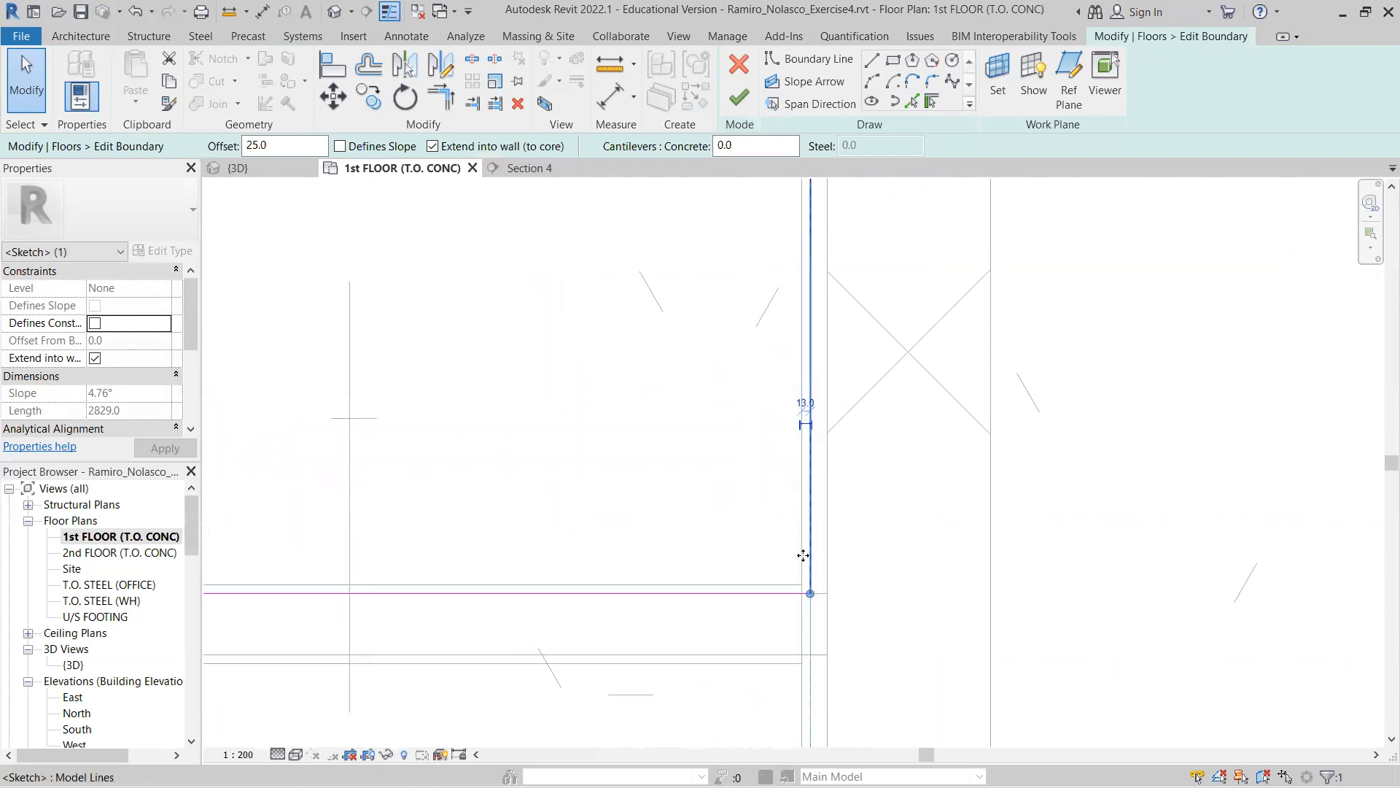
scroll(773, 511, "down", 4)
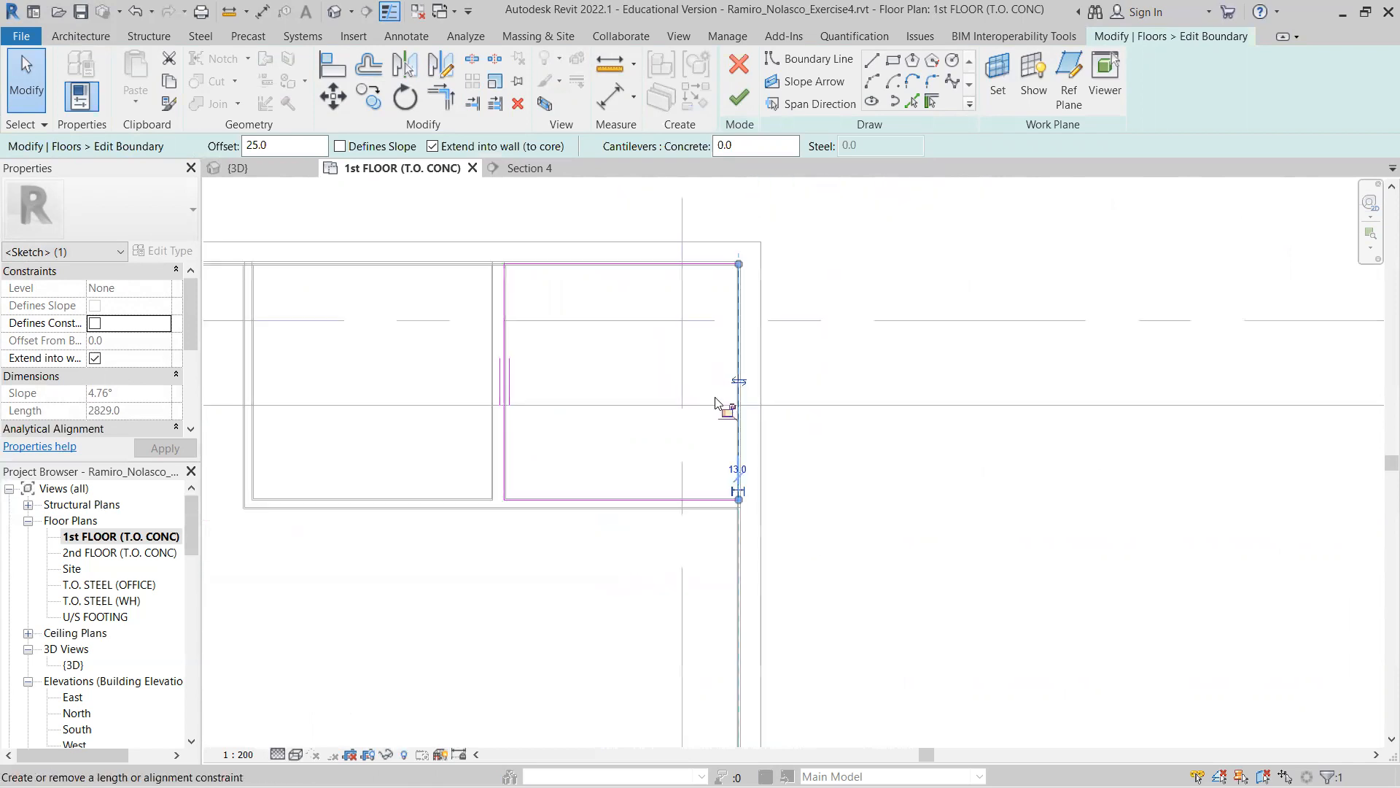
scroll(610, 334, "up", 5)
scroll(518, 257, "up", 2)
scroll(447, 406, "down", 2)
scroll(335, 407, "up", 4)
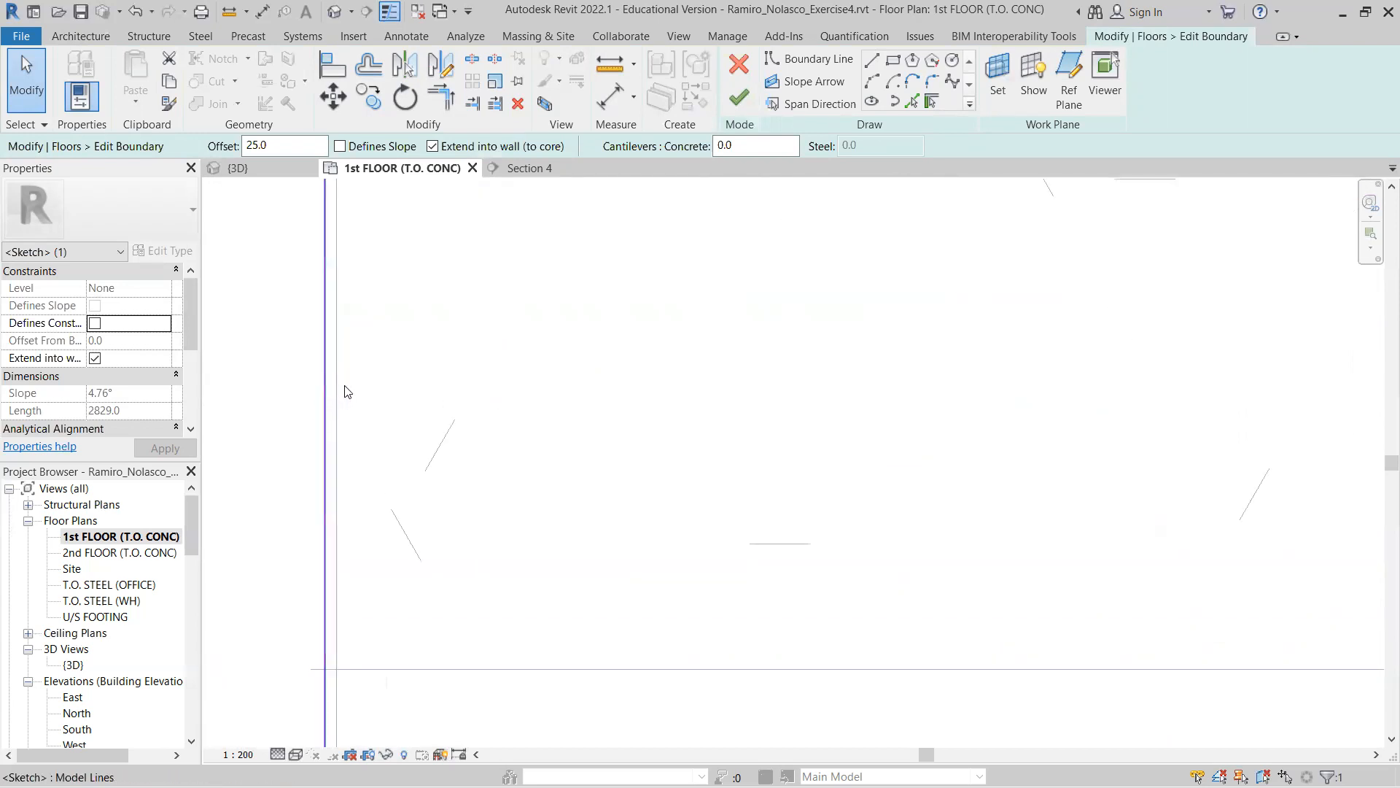
scroll(544, 413, "down", 2)
scroll(569, 438, "down", 3)
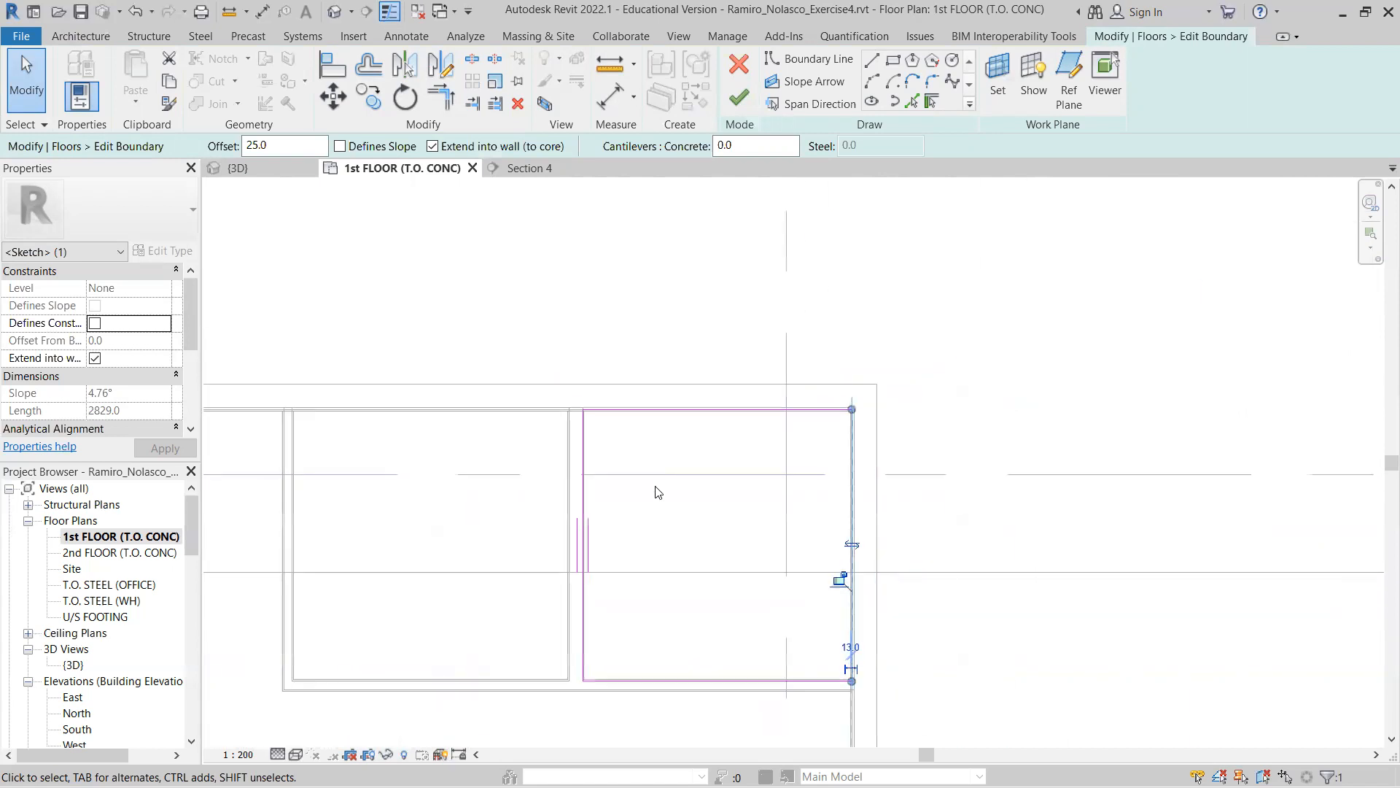
left_click(740, 97)
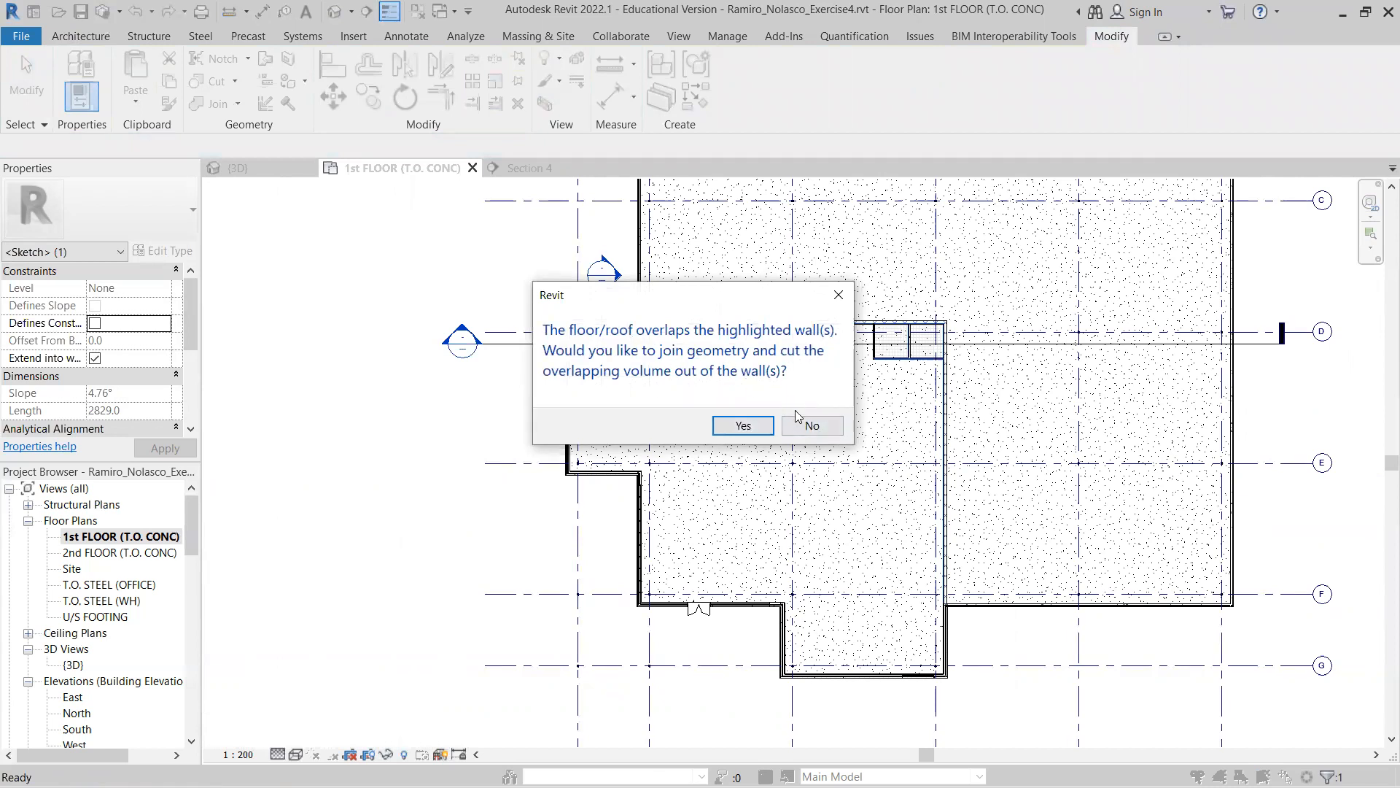
left_click(805, 426)
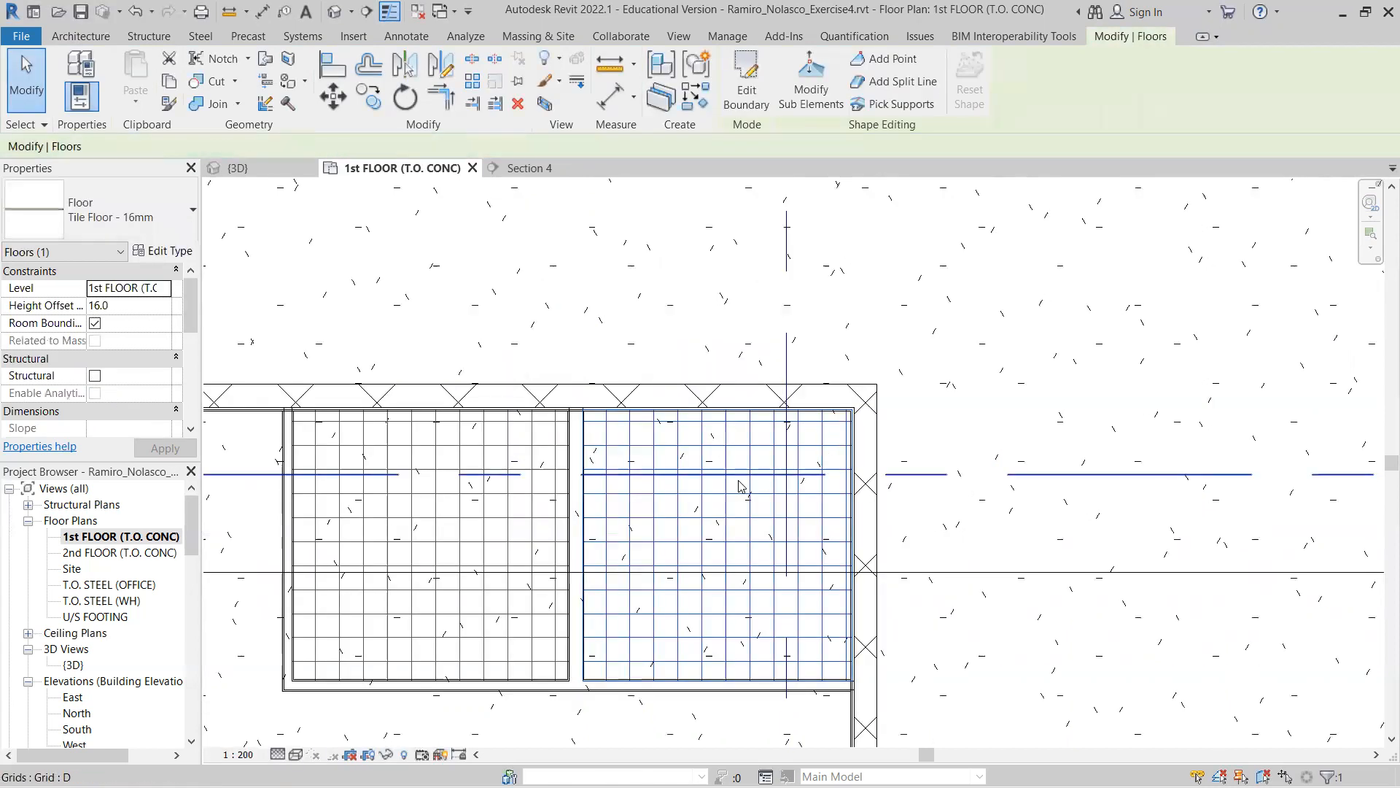
- Open the section through the washrooms and examine the right tile floor's edge where it meets the concrete block wall's finish layers
scroll(679, 478, "down", 6)
scroll(513, 407, "down", 4)
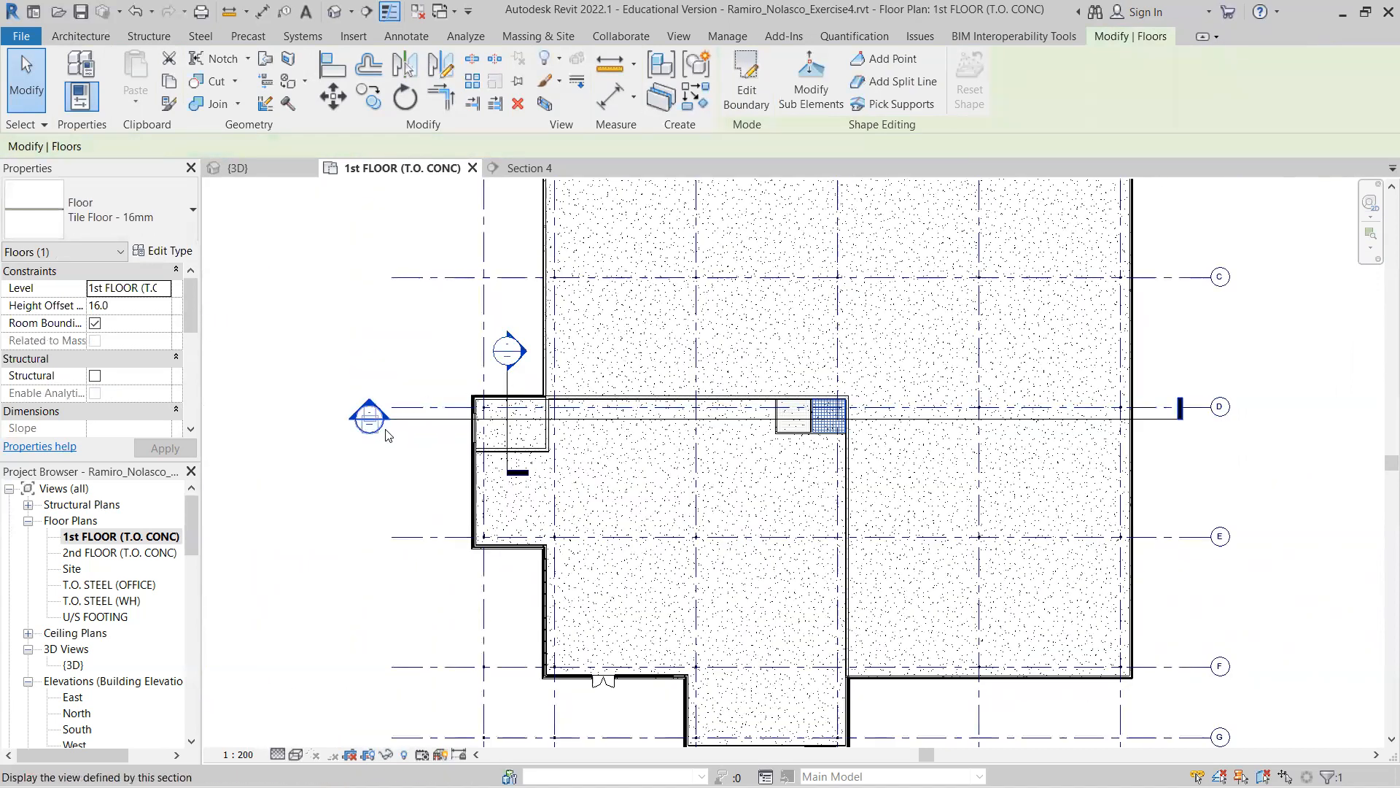
double_click(379, 425)
scroll(1036, 489, "up", 4)
scroll(1233, 469, "up", 5)
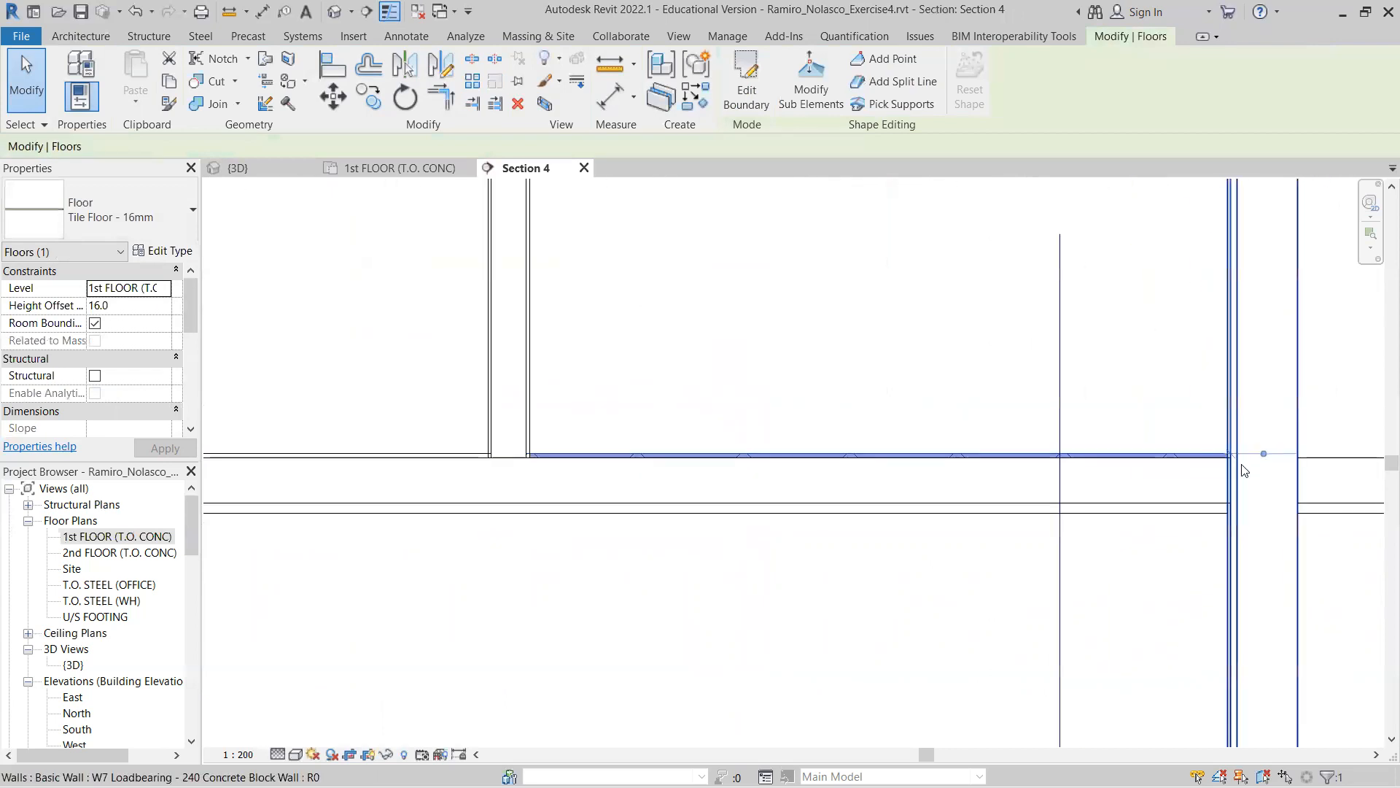
scroll(1210, 463, "up", 1)
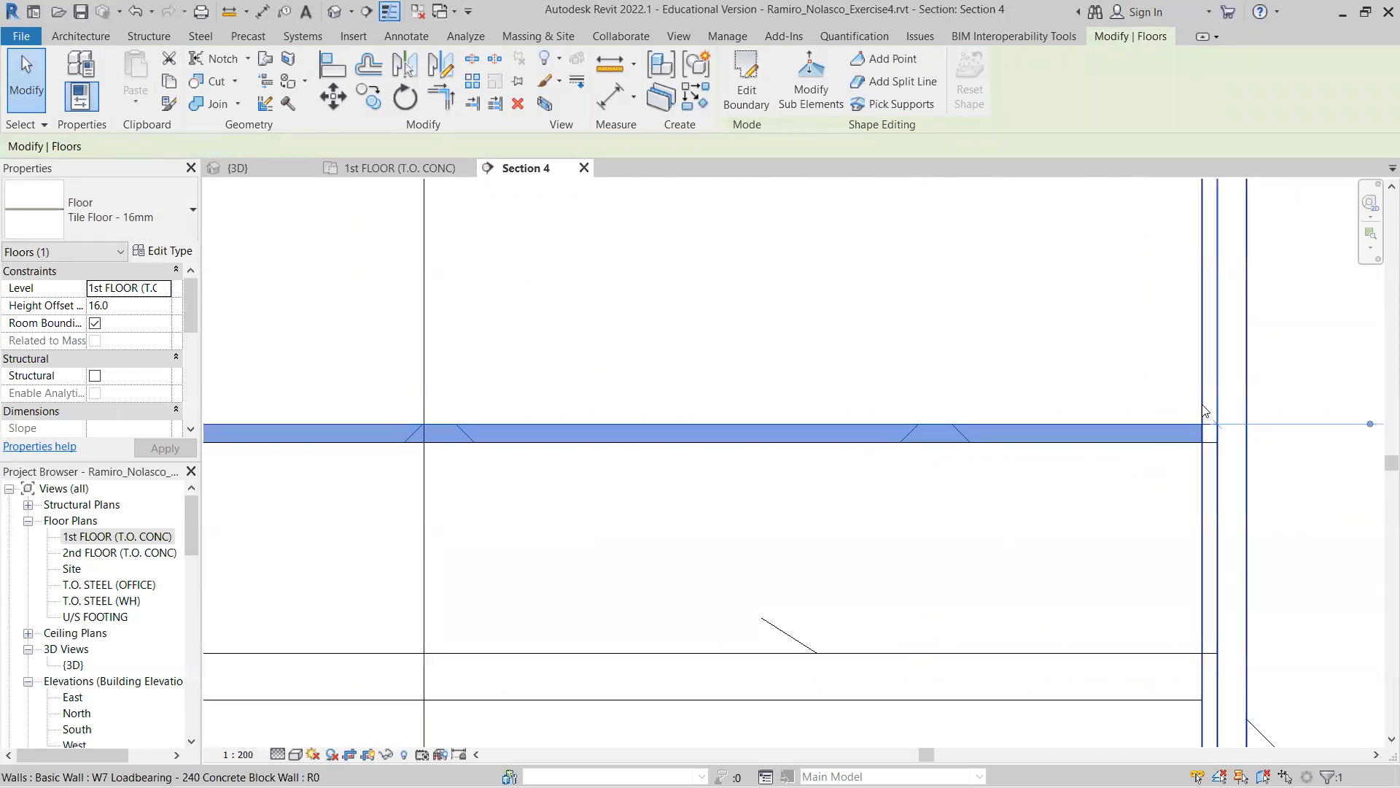
scroll(1015, 466, "down", 2)
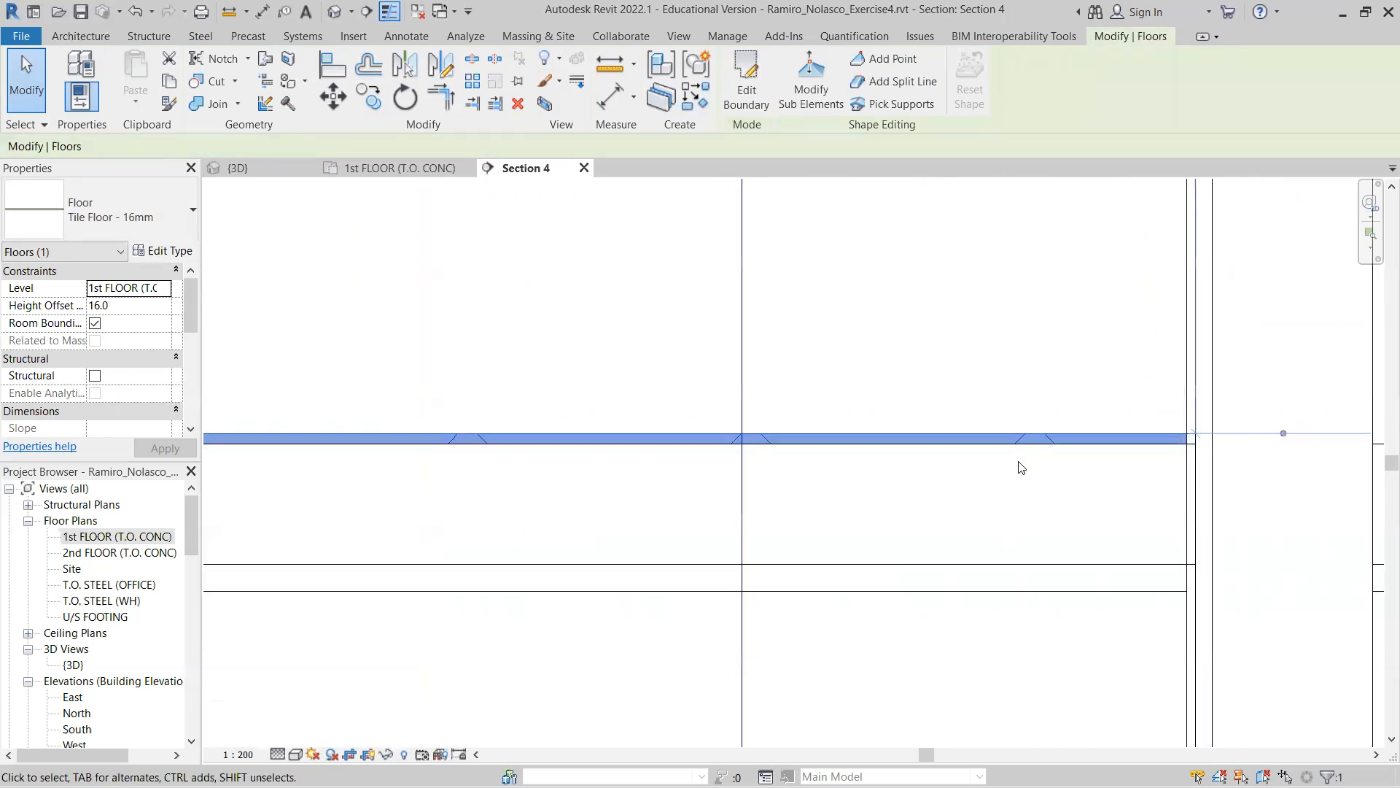
scroll(1164, 452, "up", 3)
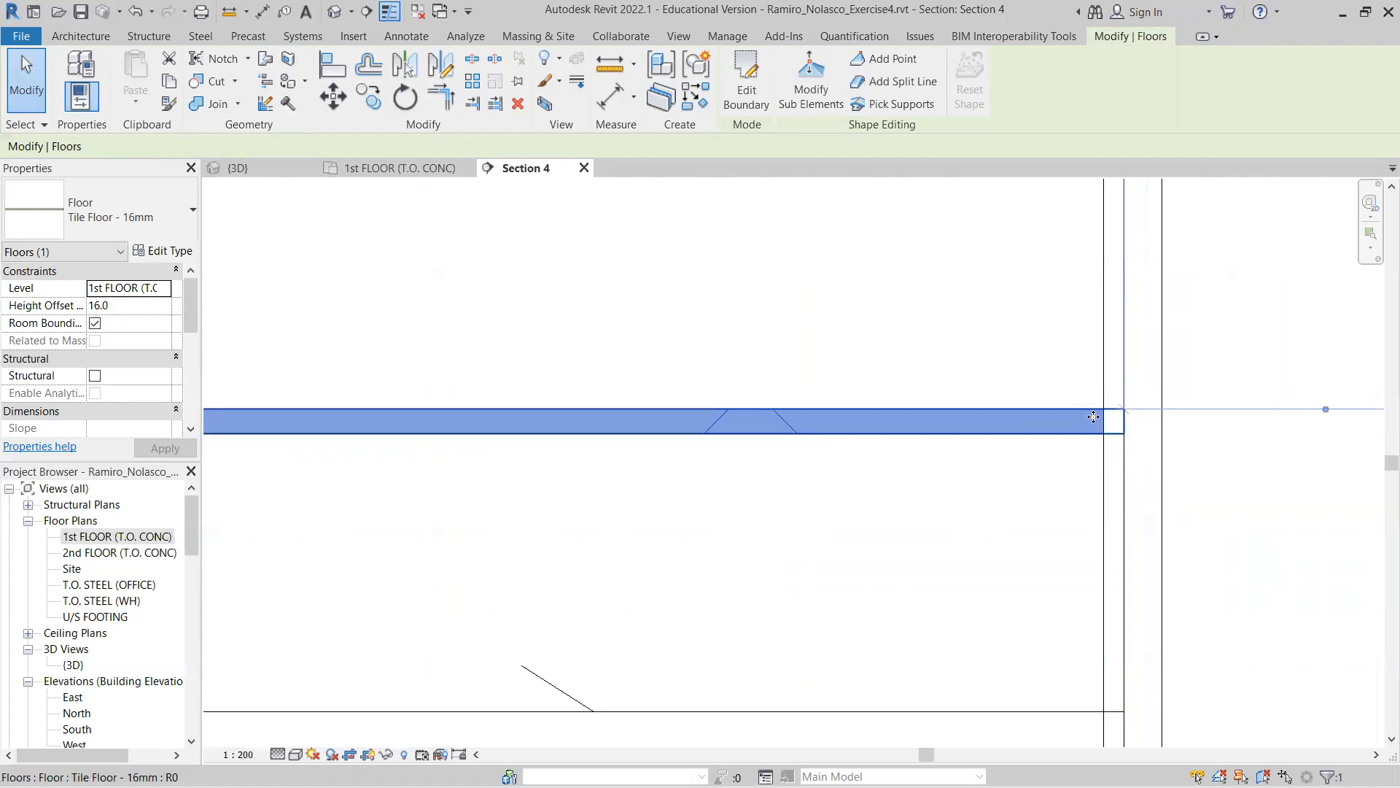
scroll(1070, 427, "down", 6)
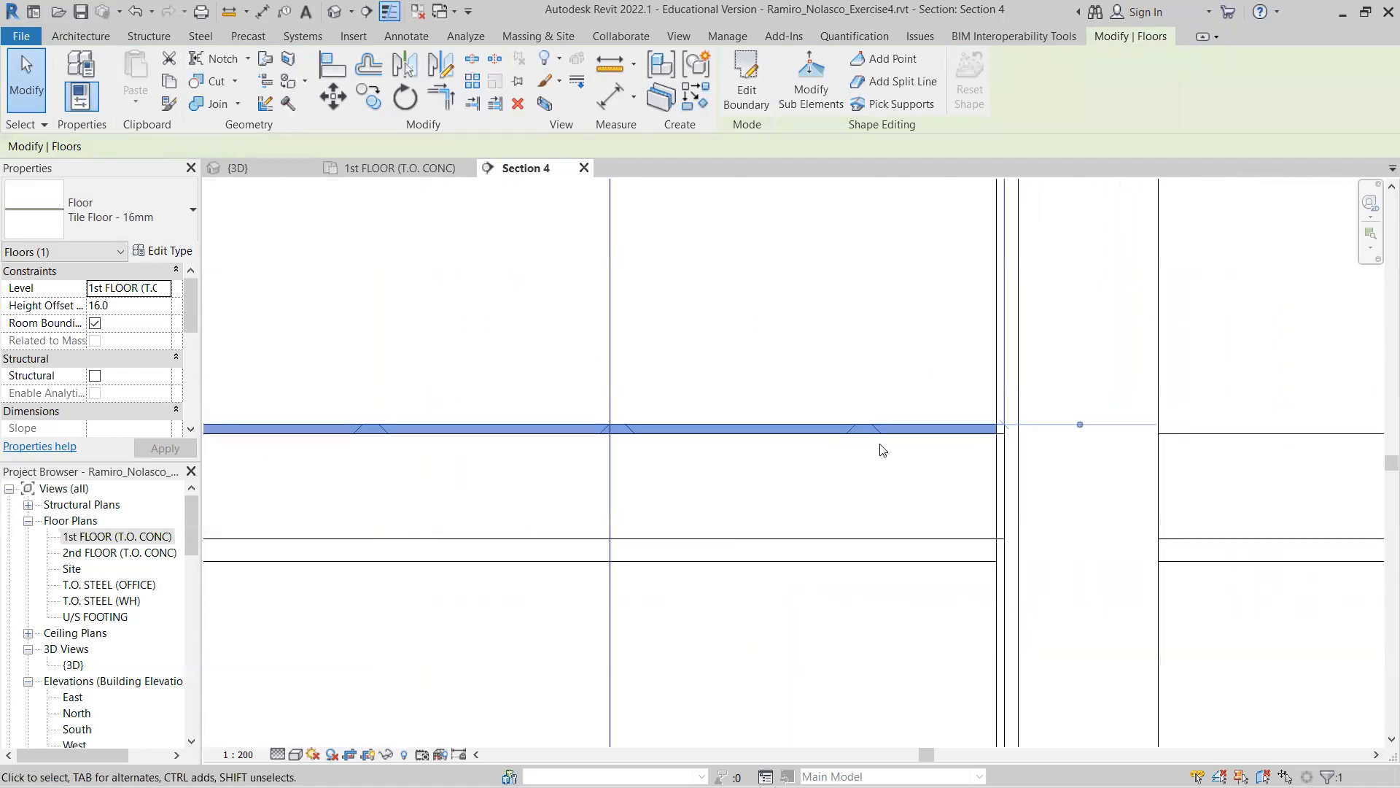
- Compare the tile floors of both washrooms with the adjoining concrete slab in the section view
scroll(688, 473, "down", 3)
mouse_move(511, 394)
middle_mouse_down()
mouse_move(926, 485)
mouse_move(916, 464)
middle_mouse_up()
scroll(913, 469, "down", 2)
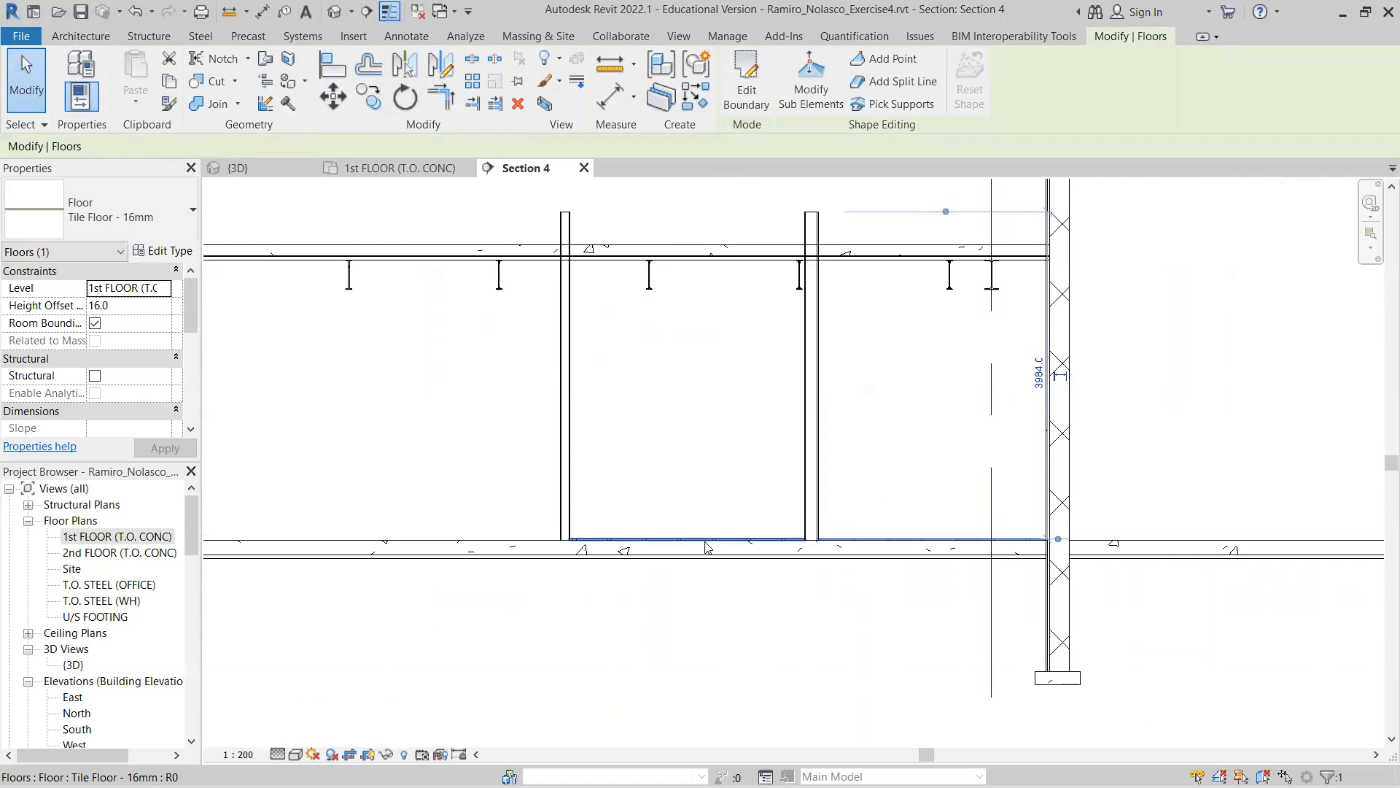
scroll(466, 545, "up", 2)
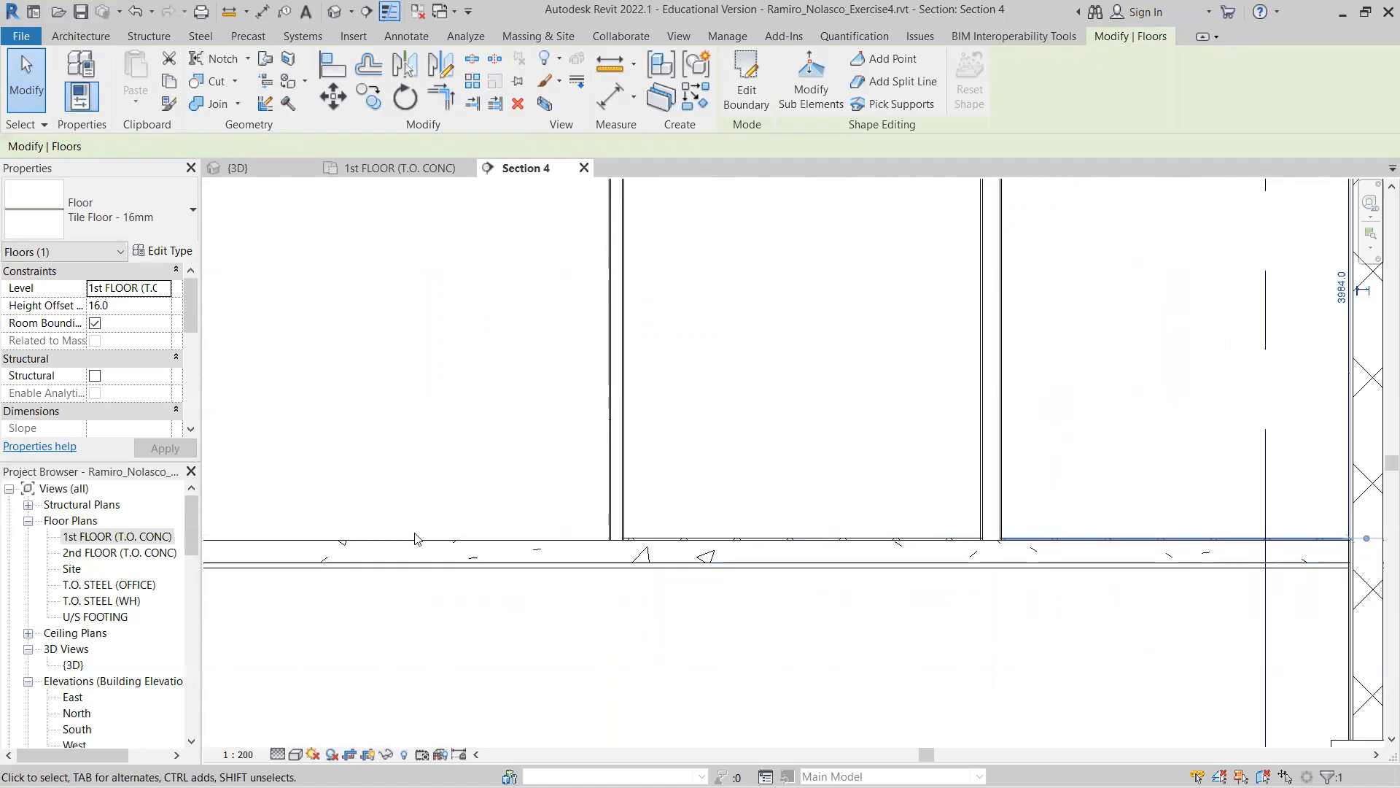
scroll(417, 537, "down", 2)
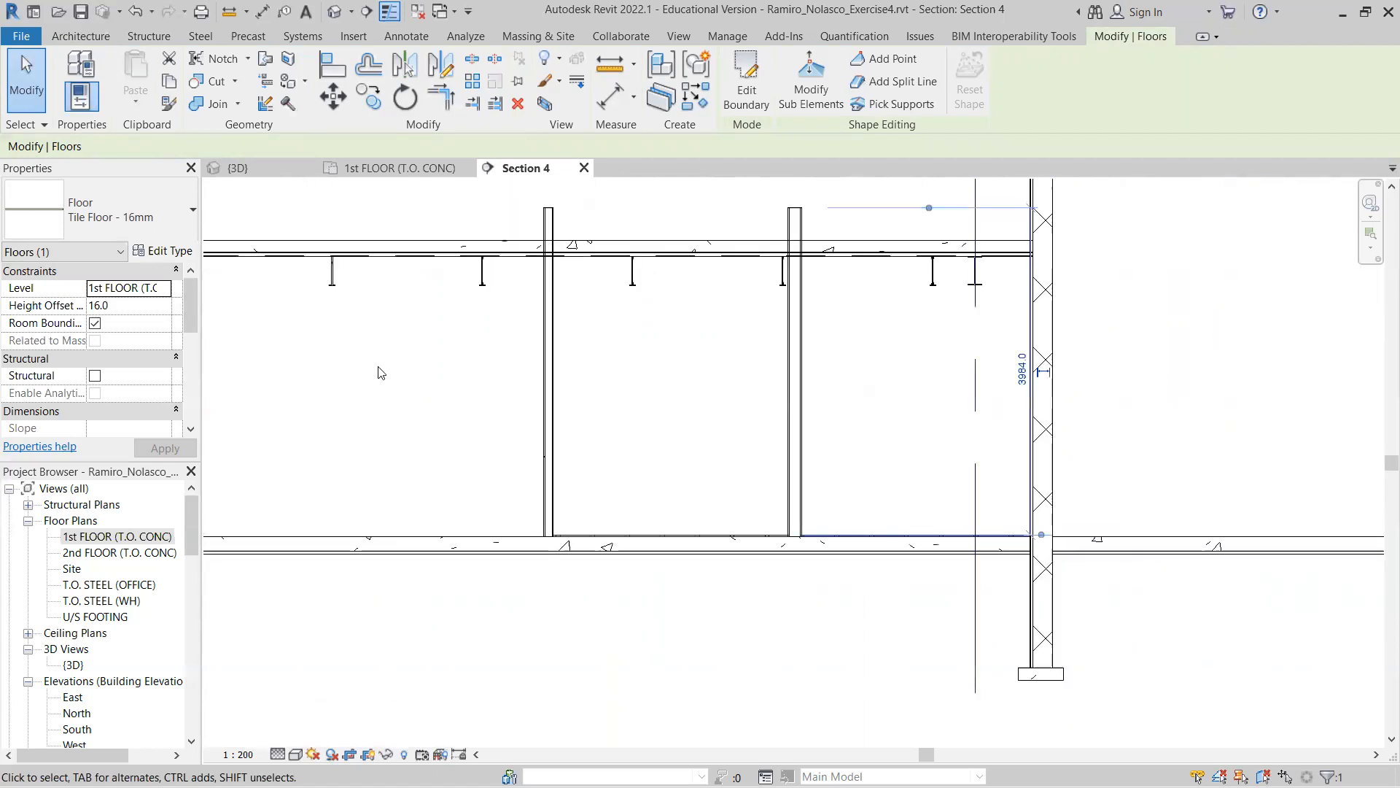
scroll(413, 420, "down", 1)
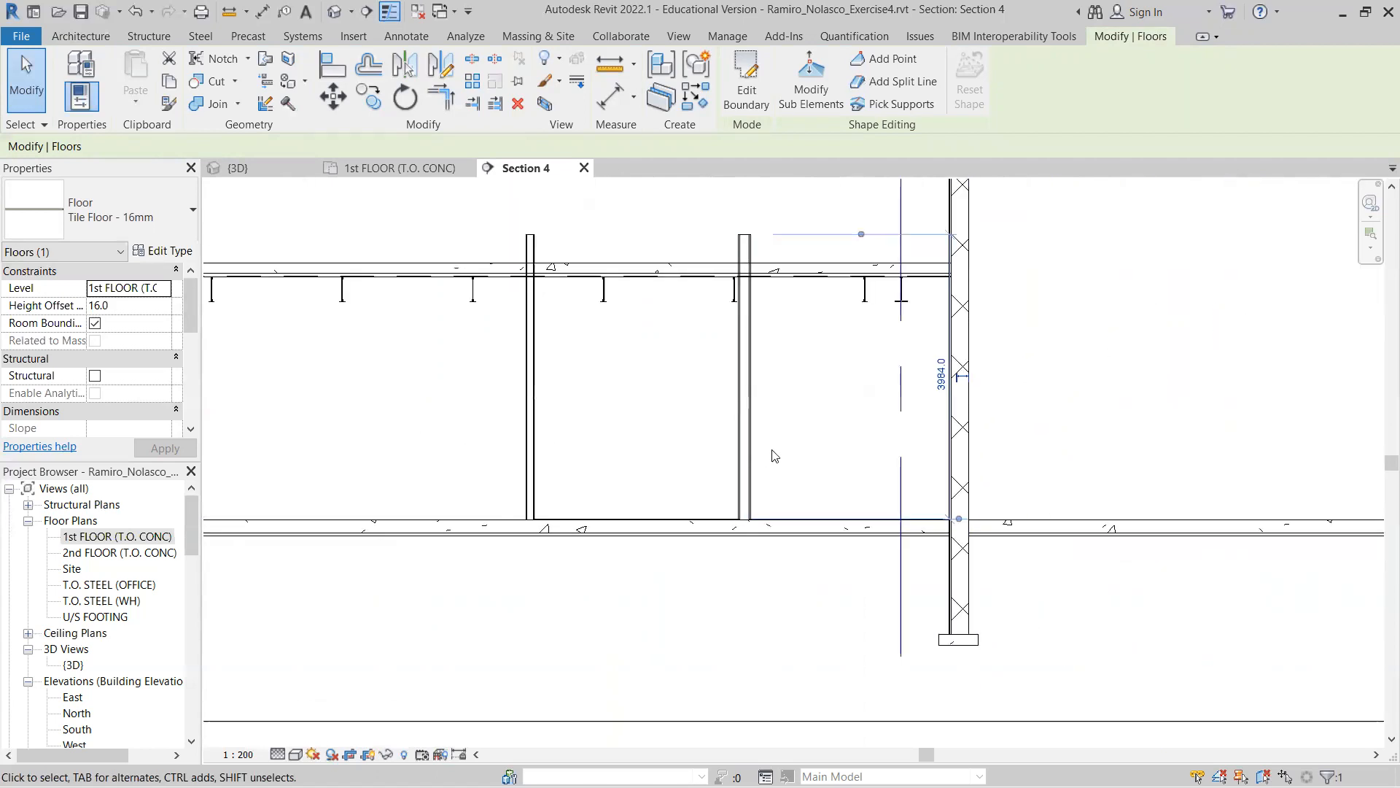
- Return to the 1st floor plan and inspect the tile floors in both washrooms
left_click(355, 171)
middle_click_drag(660, 504, 761, 396)
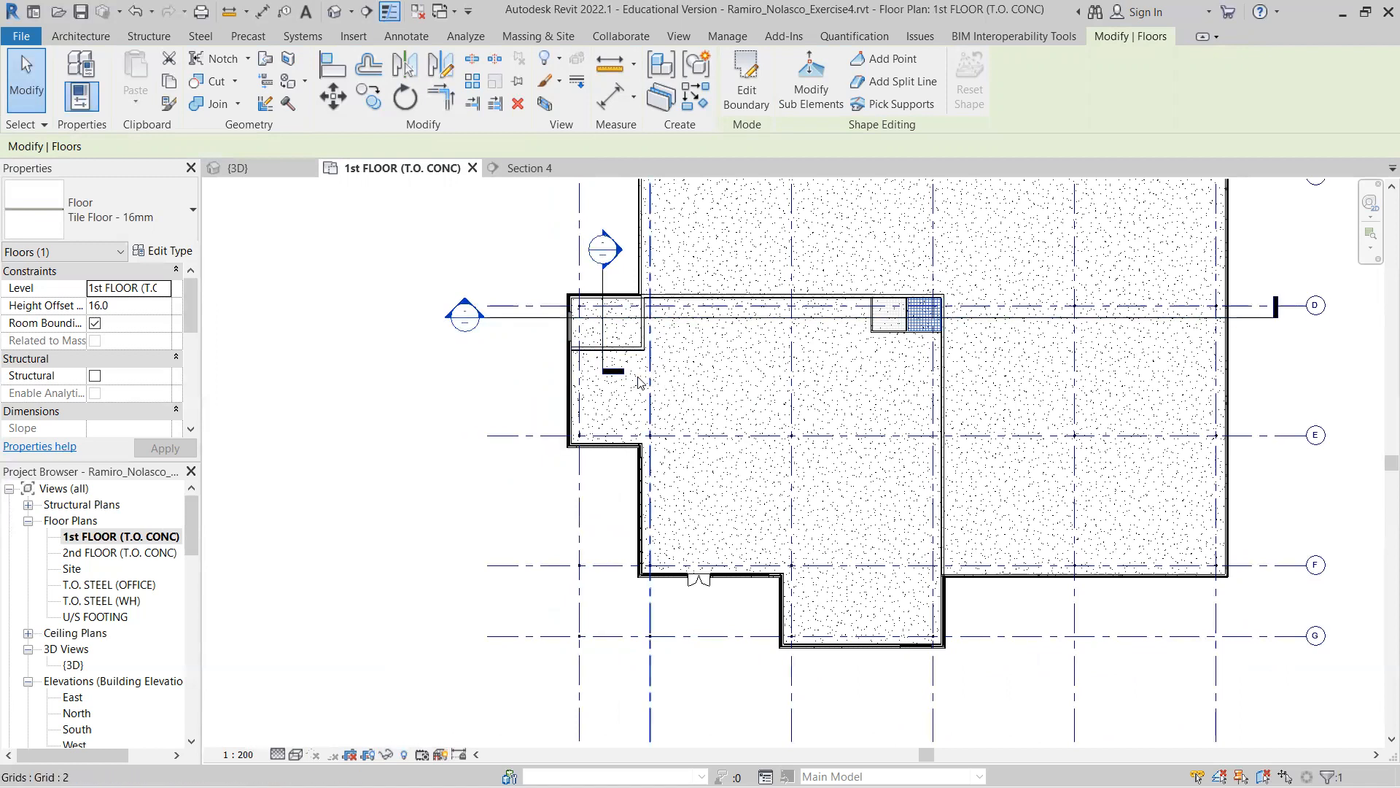
scroll(664, 390, "up", 2)
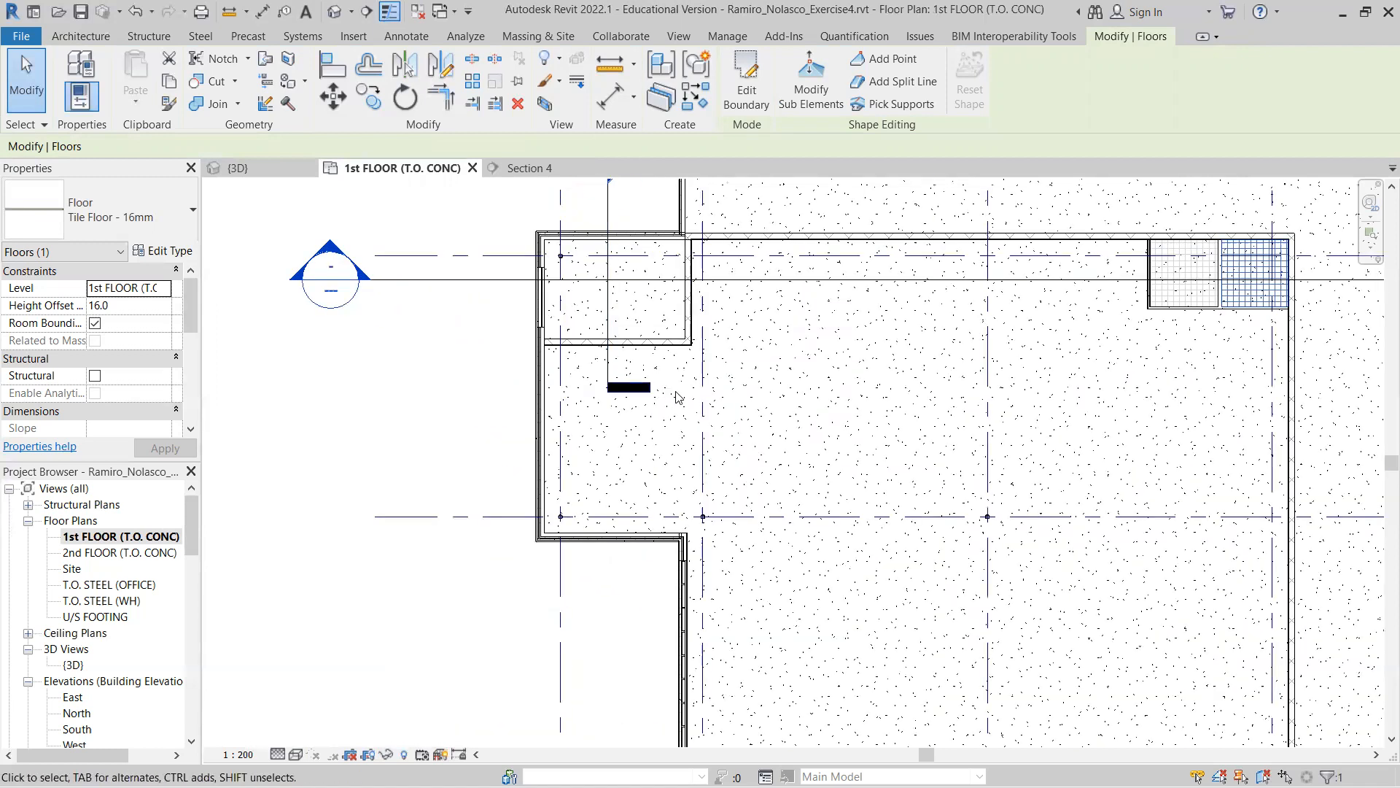
scroll(759, 416, "down", 3)
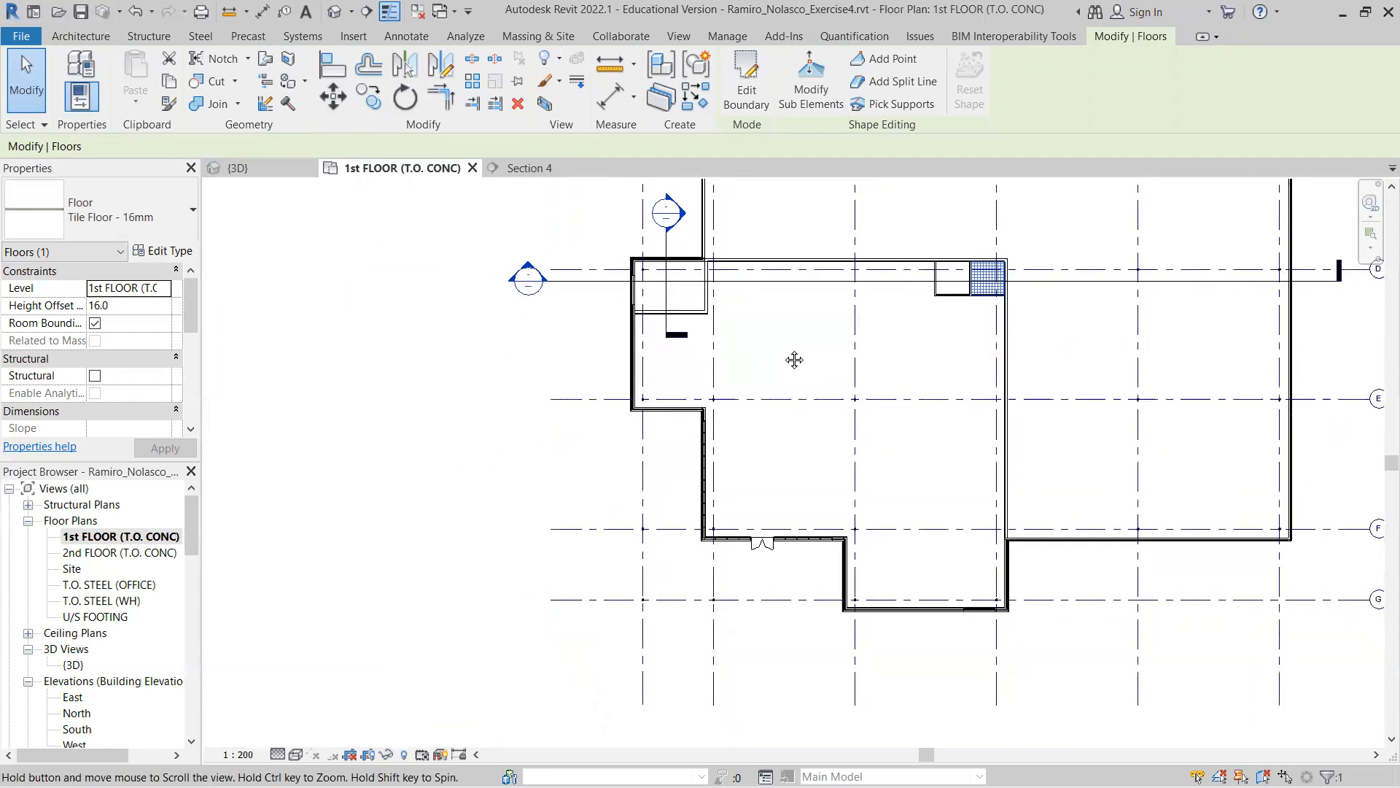
scroll(958, 308, "up", 2)
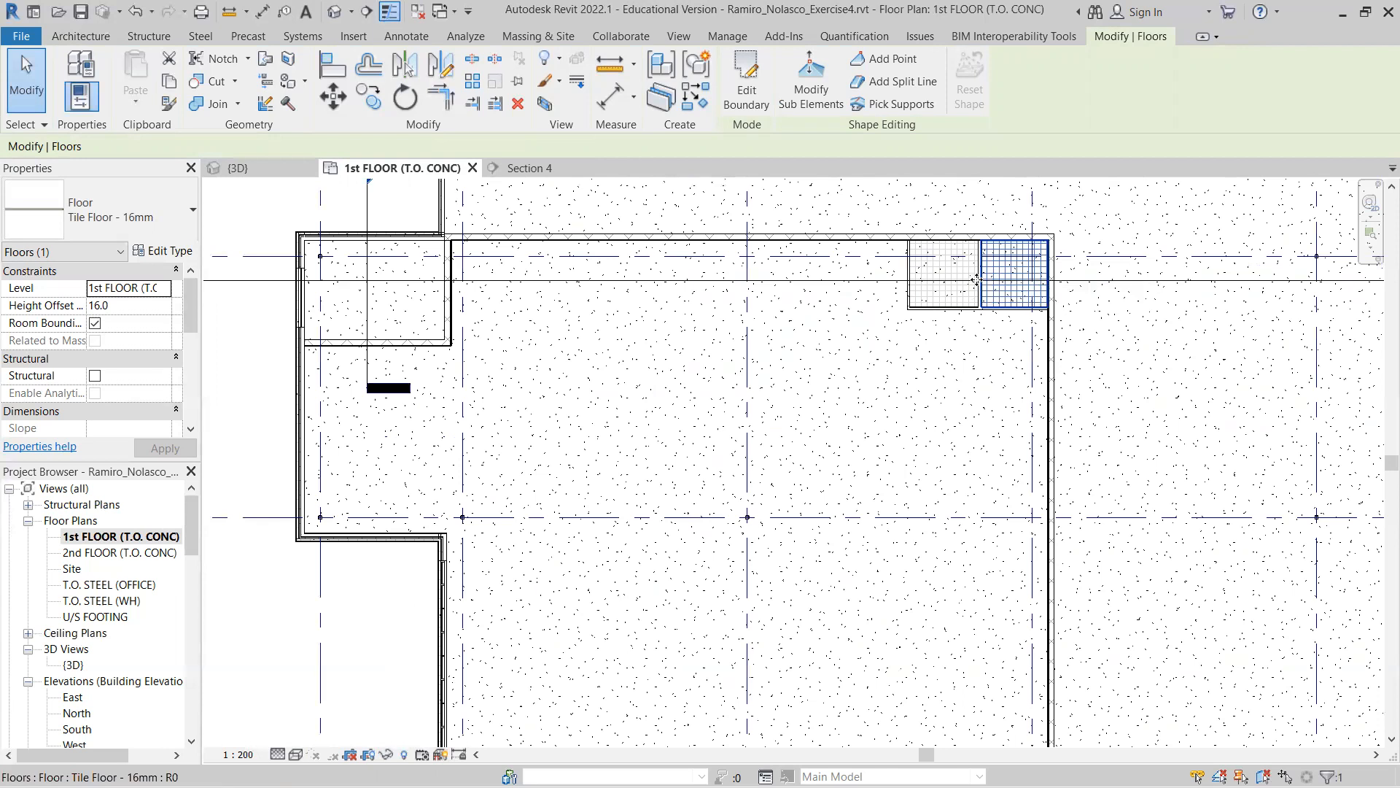
scroll(1018, 235, "up", 5)
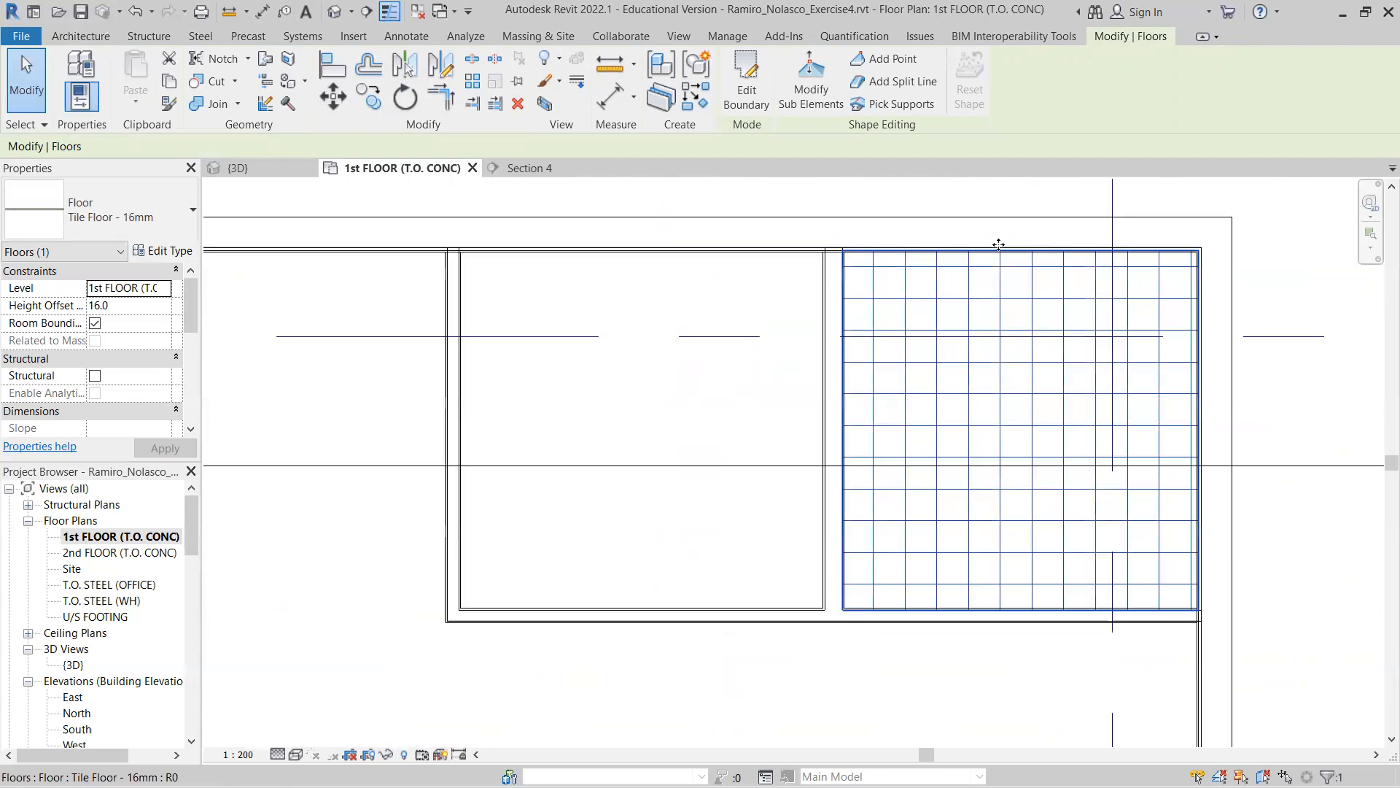